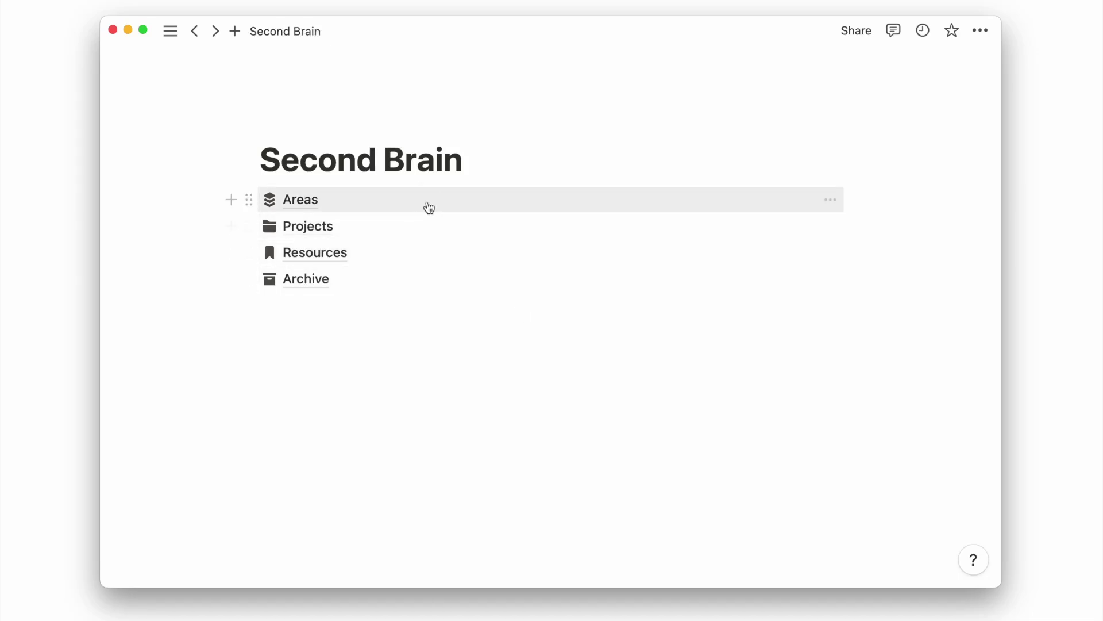
# Move the Home Renovation card from Inbox to Planned on the Projects board.
pyautogui.click(429, 206)
pyautogui.click(367, 241)
pyautogui.scroll(-5, 367, 238)
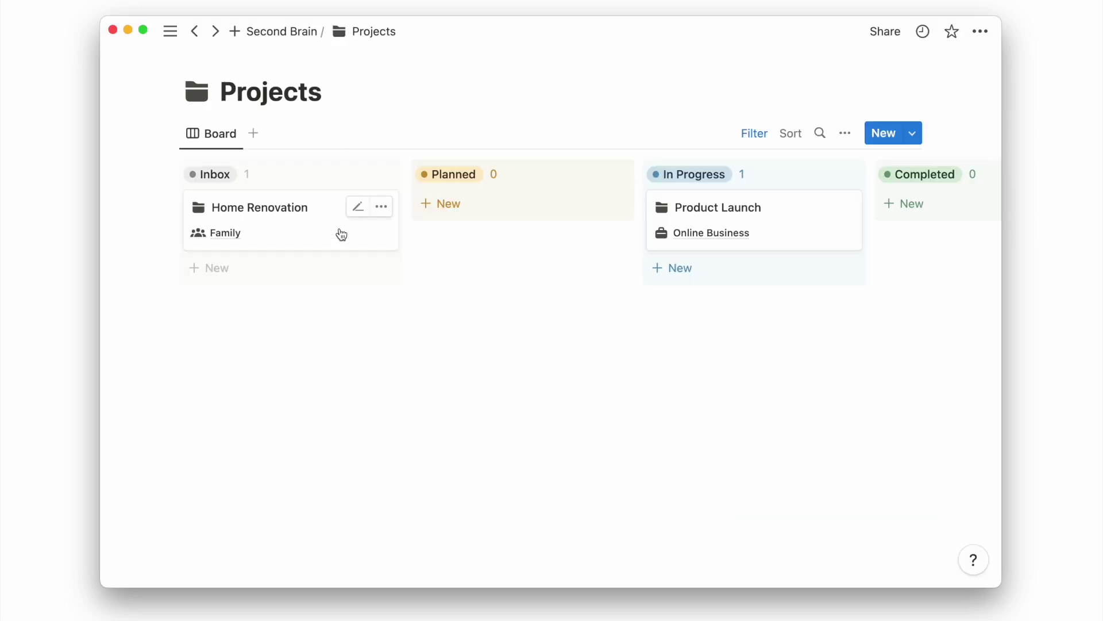
pyautogui.hscroll(3, 340, 234)
pyautogui.hscroll(-3, 339, 230)
pyautogui.moveTo(341, 234); pyautogui.dragTo(424, 230)
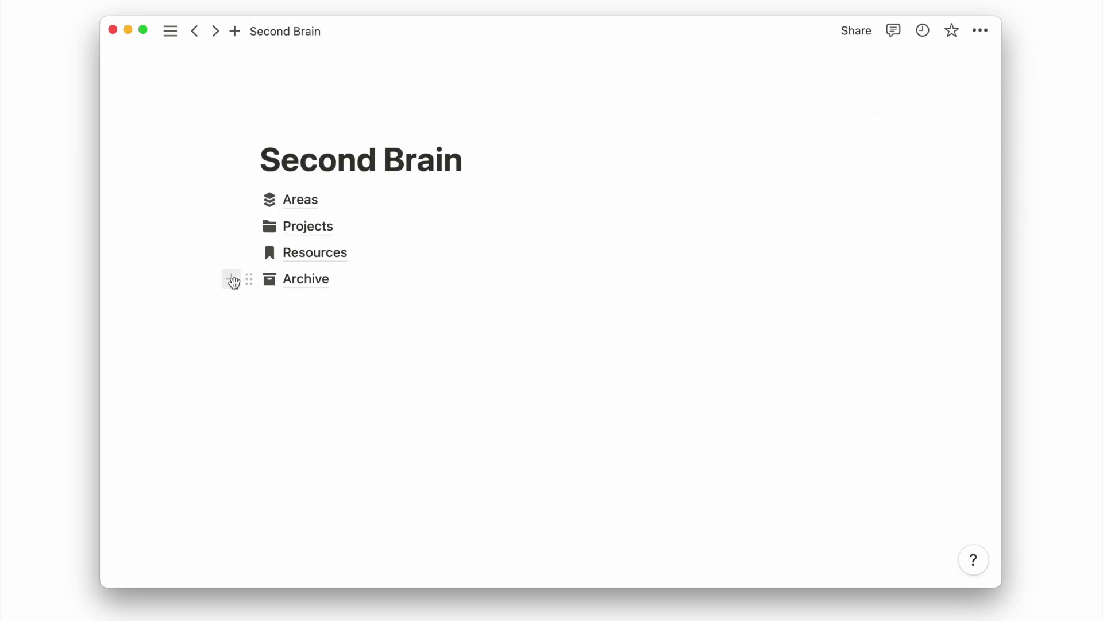
# Add a full-page Tasks database below Archive using /data.
pyautogui.click(232, 280)
pyautogui.write('/data')
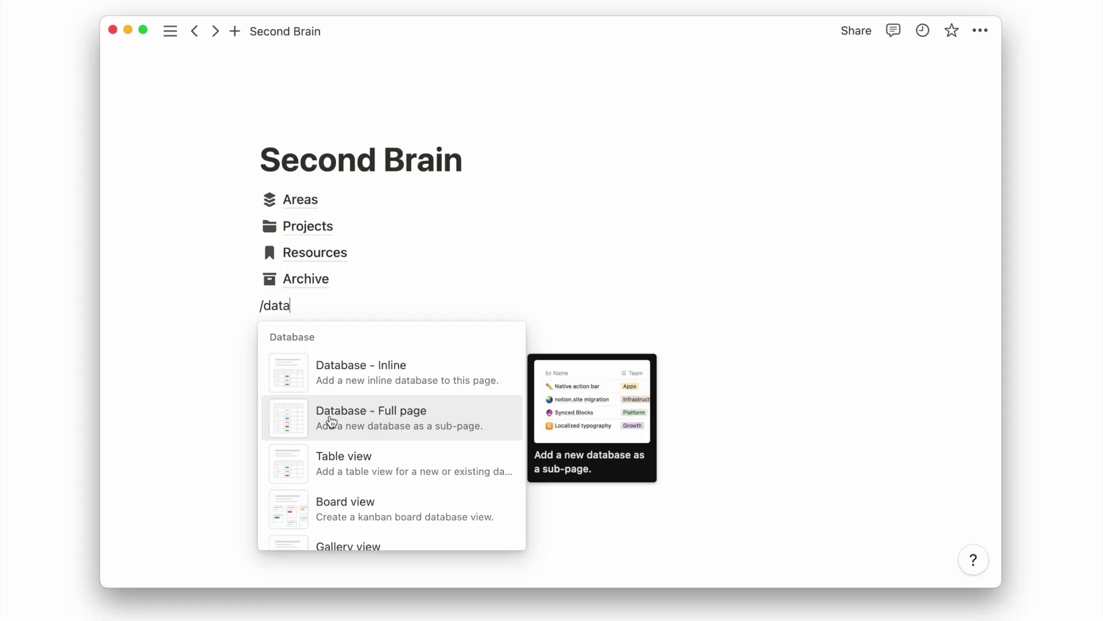
pyautogui.click(331, 421)
# Give the Tasks page a checkmark icon and delete its Tags property.
pyautogui.click(209, 61)
pyautogui.click(197, 92)
pyautogui.click(184, 128)
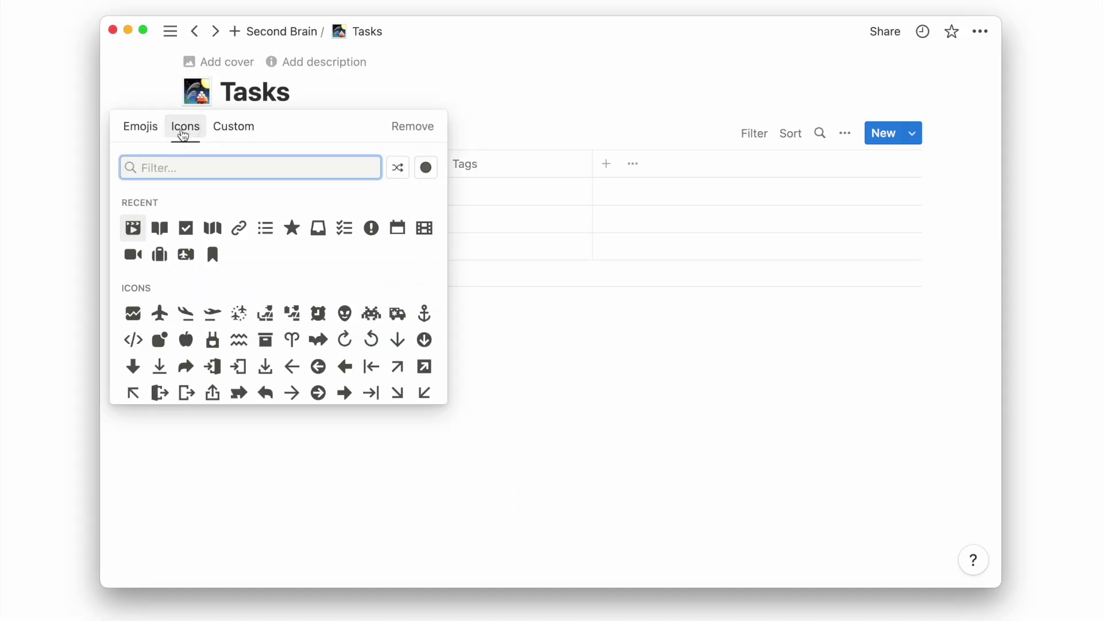
pyautogui.click(185, 228)
pyautogui.click(485, 167)
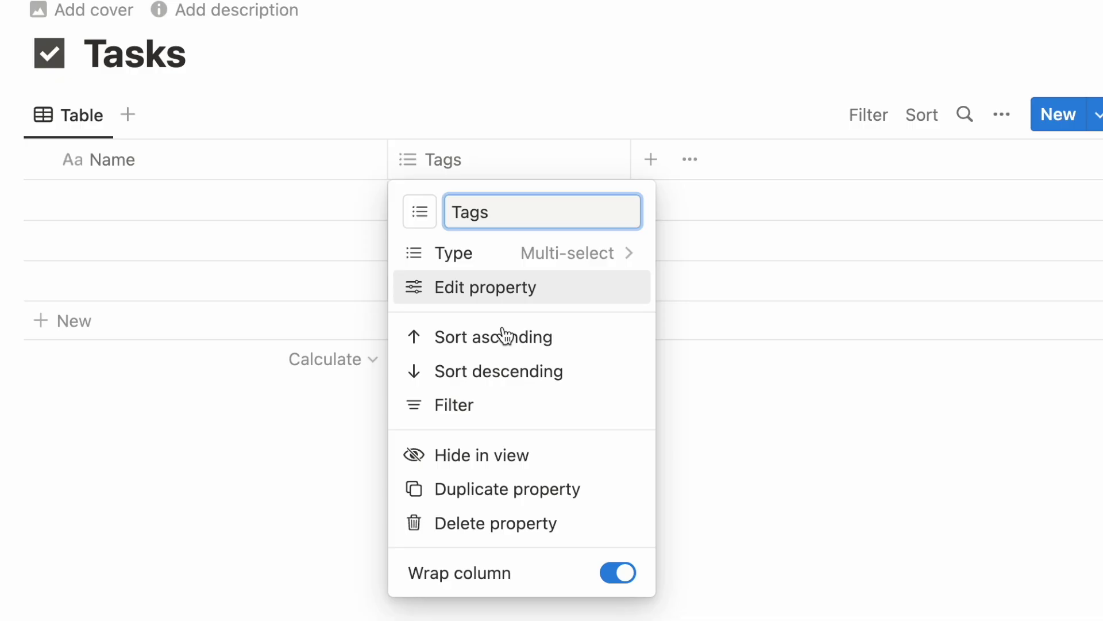
pyautogui.click(522, 525)
# Confirm removing Tags and add a 'Completed' checkbox property.
pyautogui.click(556, 358)
pyautogui.click(409, 162)
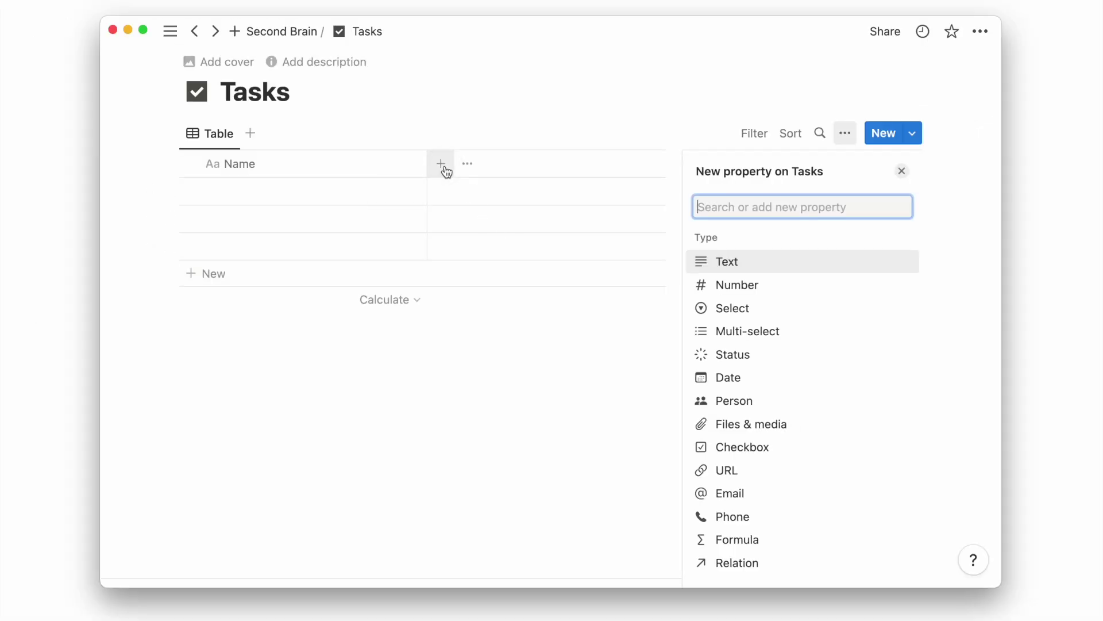
pyautogui.write('check')
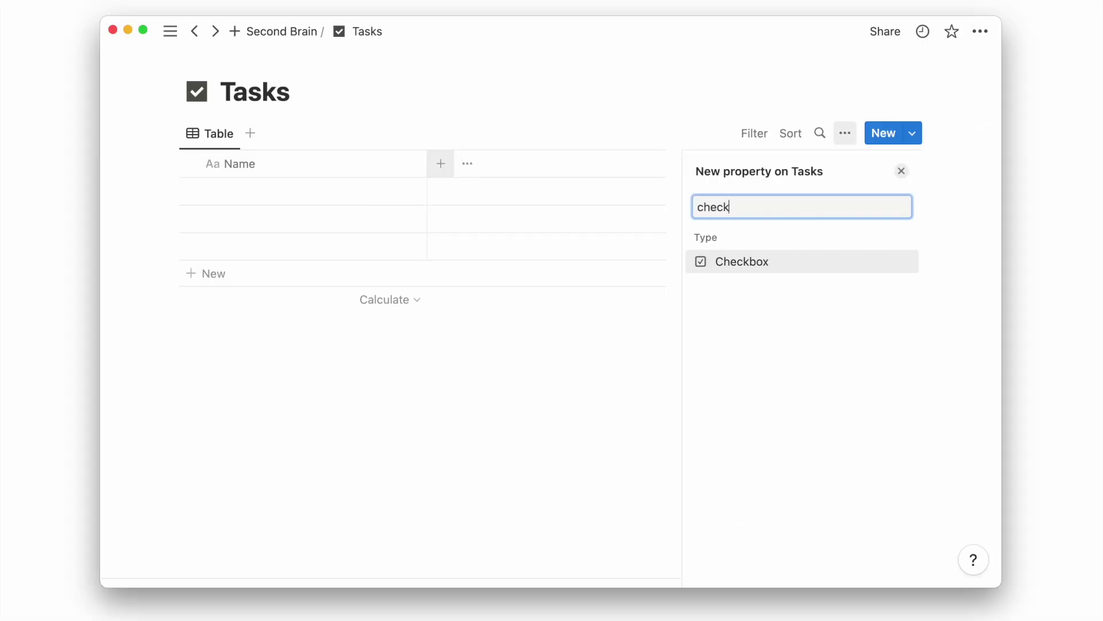
pyautogui.press('Return')
pyautogui.write('Completed')
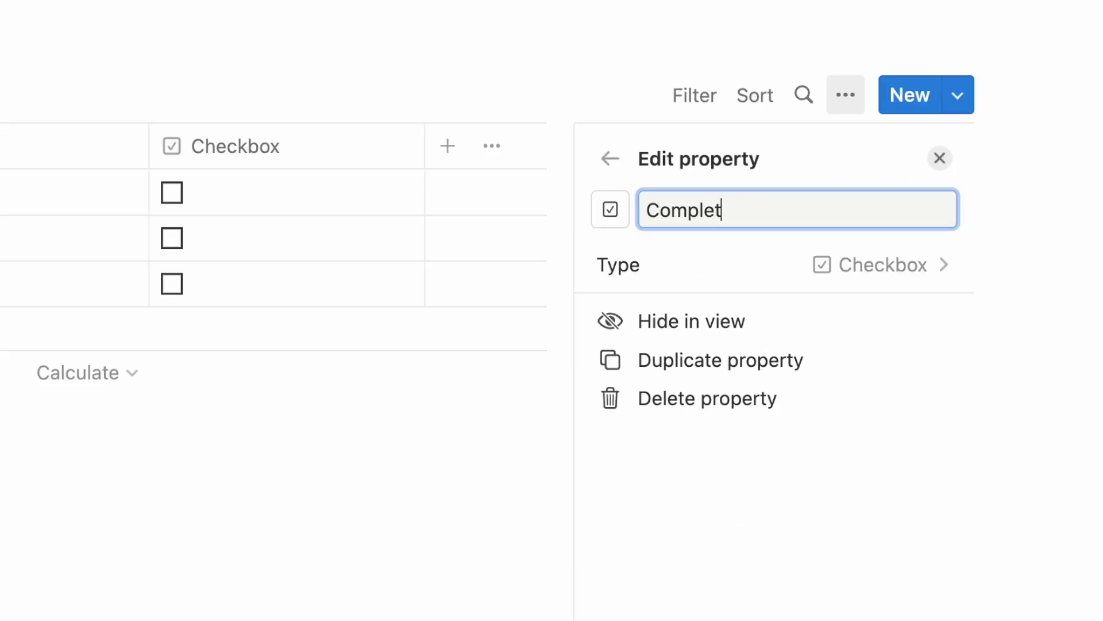
pyautogui.click(447, 146)
# Add a 'Due Date' date property to the Tasks table.
pyautogui.click(448, 146)
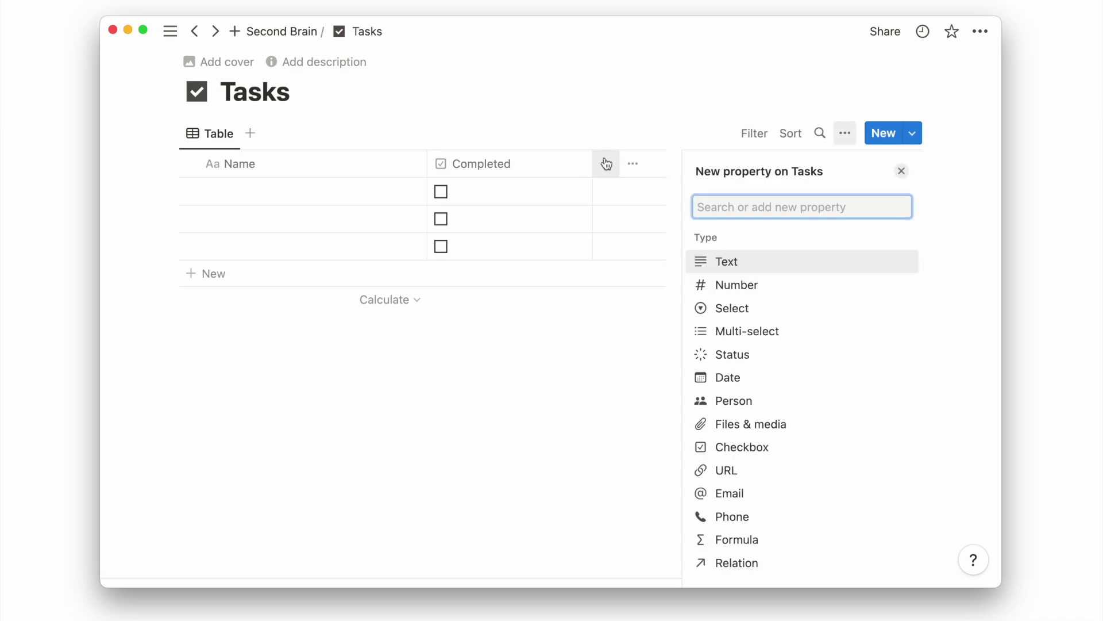
pyautogui.write('date')
pyautogui.press('Return')
pyautogui.write('Due')
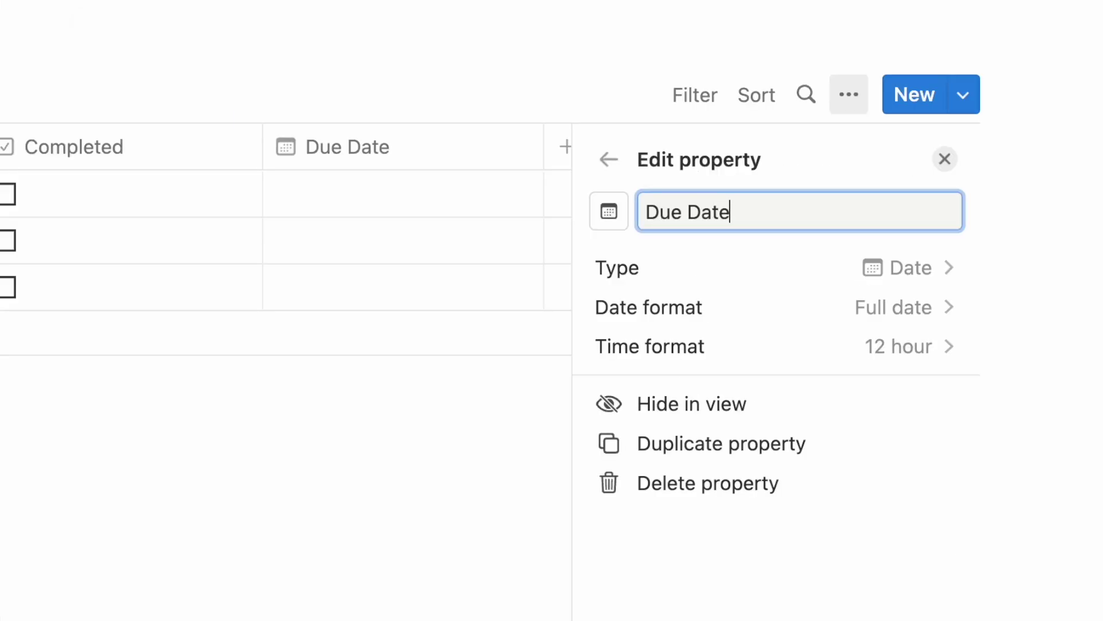
pyautogui.write(' Date')
pyautogui.click(523, 93)
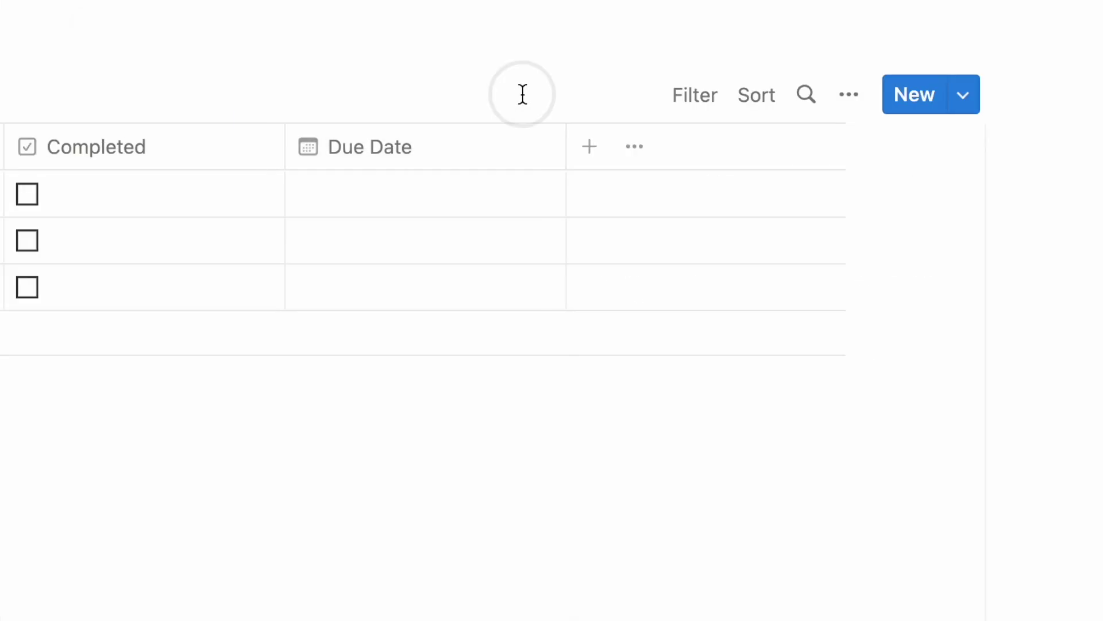
# Add a two-way Projects relation, shown on Projects too, with a folder icon.
pyautogui.click(566, 146)
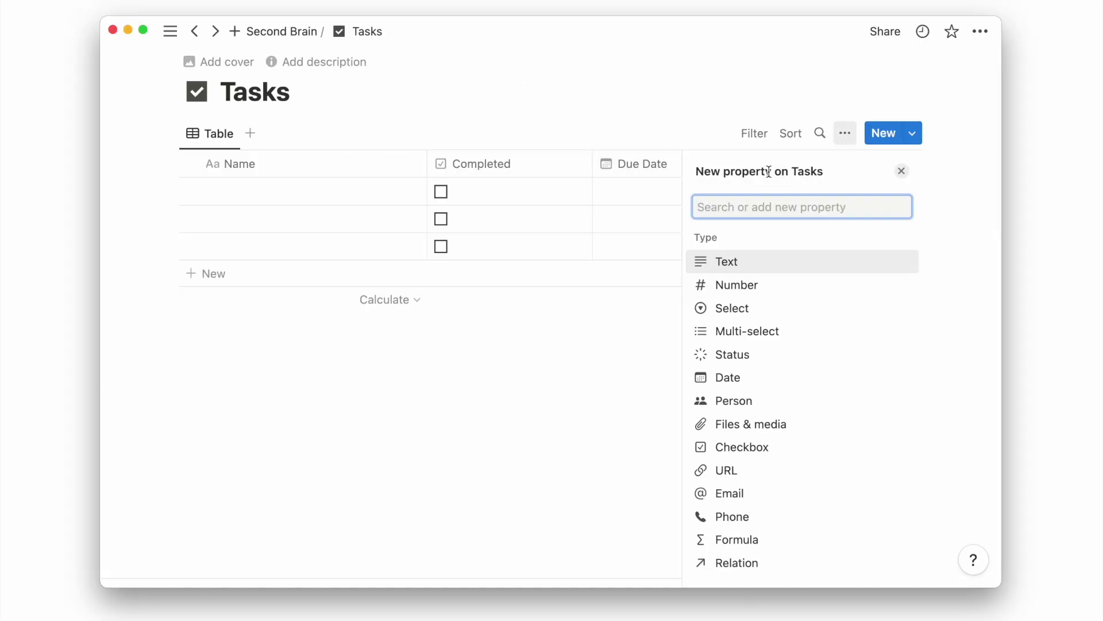
pyautogui.write('relatio')
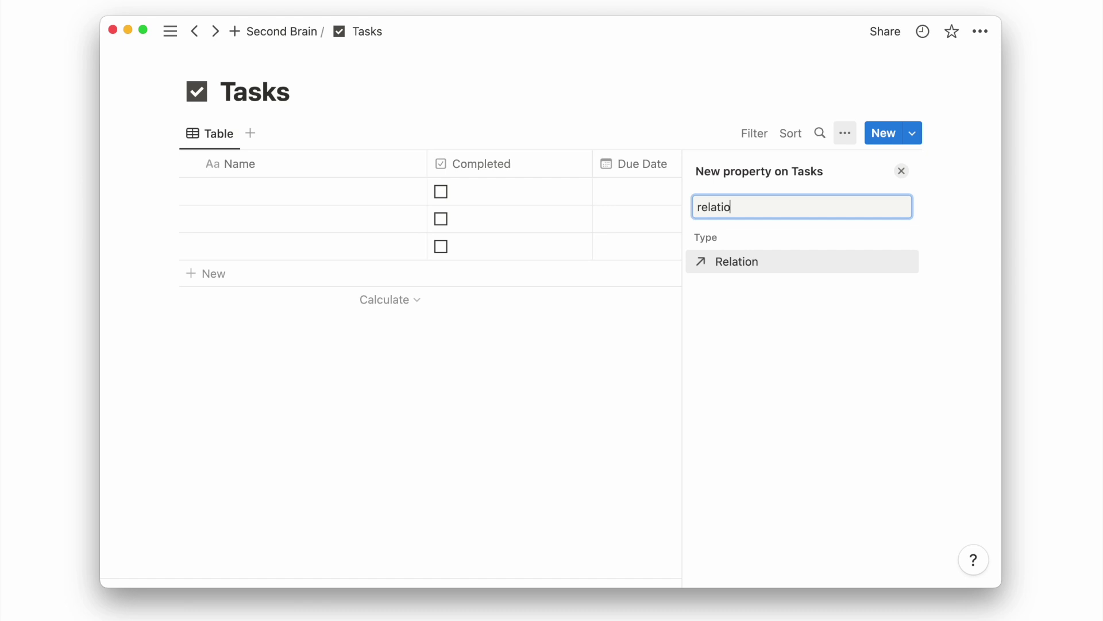
pyautogui.press('Return')
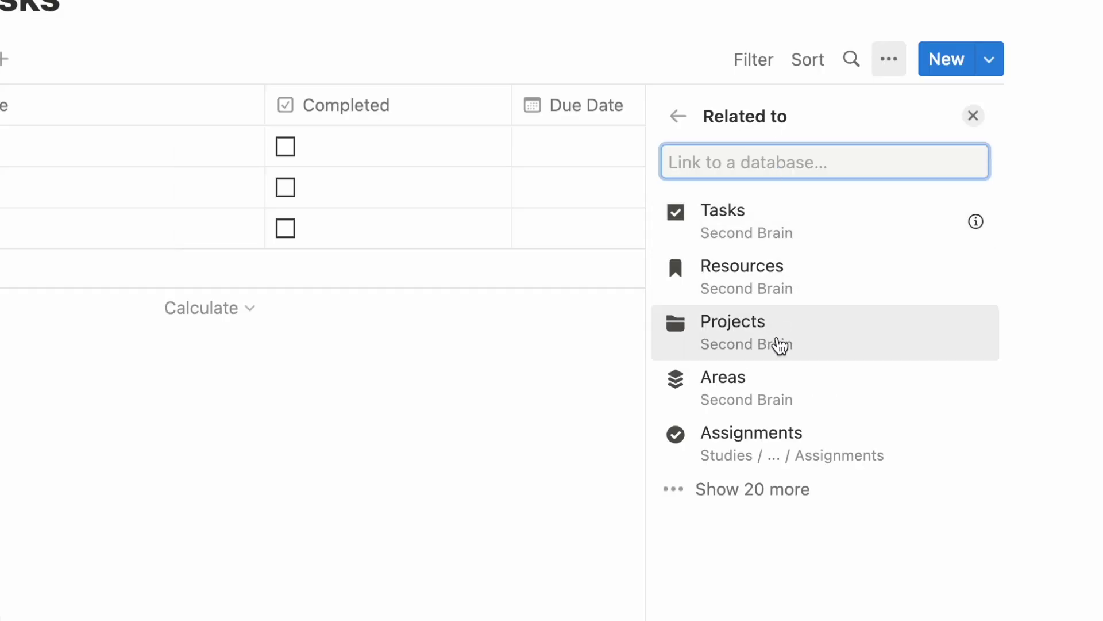
pyautogui.click(780, 345)
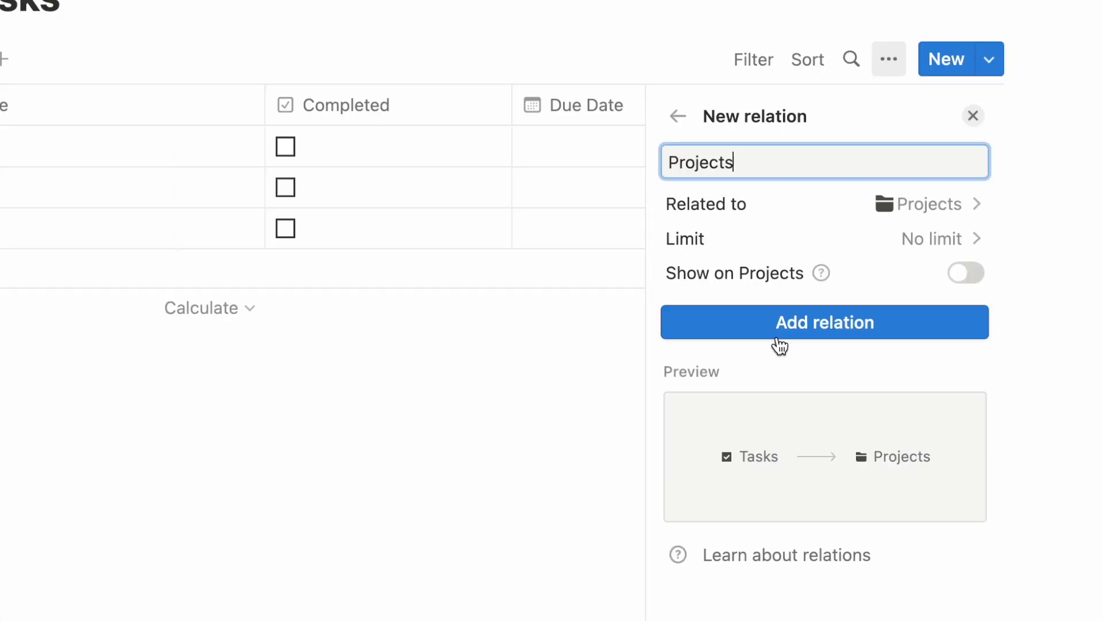
pyautogui.click(966, 276)
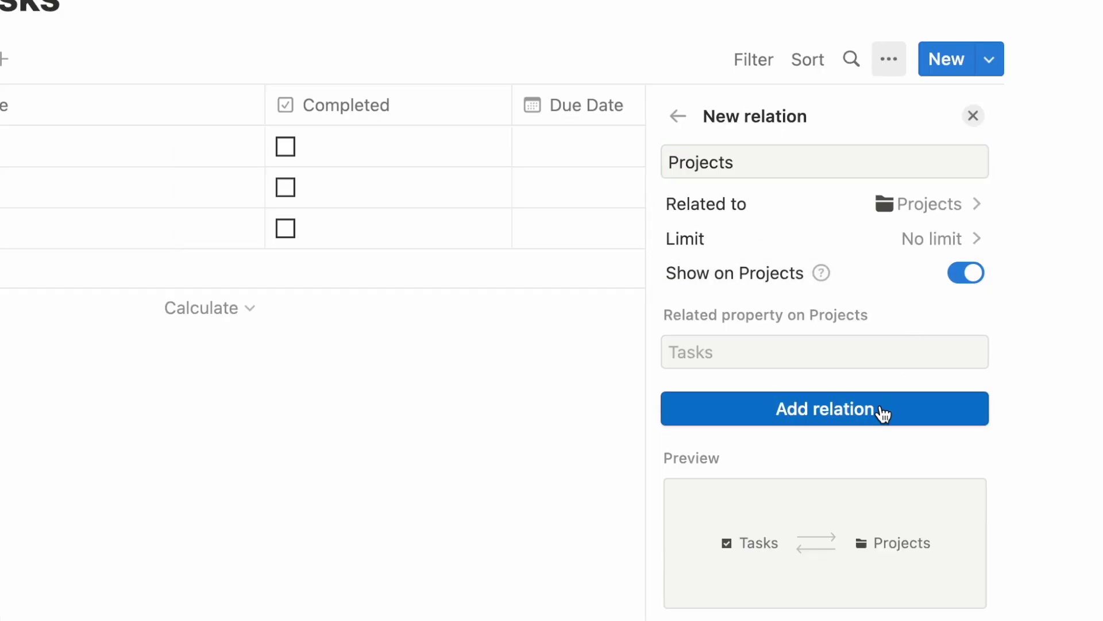
pyautogui.click(881, 412)
pyautogui.click(677, 162)
pyautogui.write('folder')
pyautogui.press('Return')
pyautogui.click(902, 171)
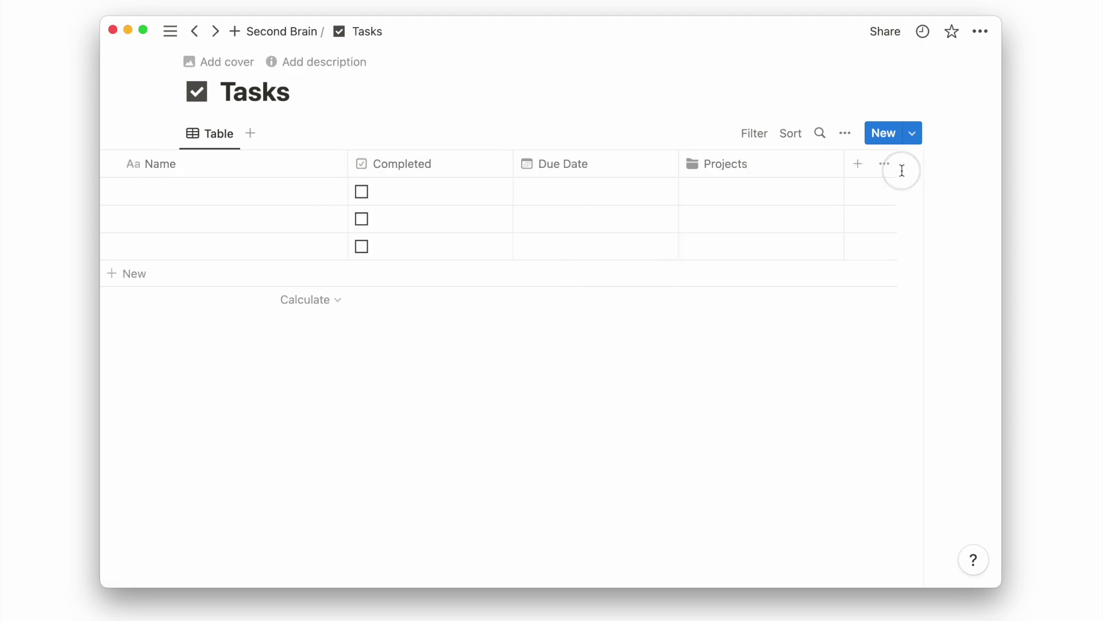
# Turn off vertical lines in the table and move Completed to the last column.
pyautogui.click(846, 134)
pyautogui.click(833, 239)
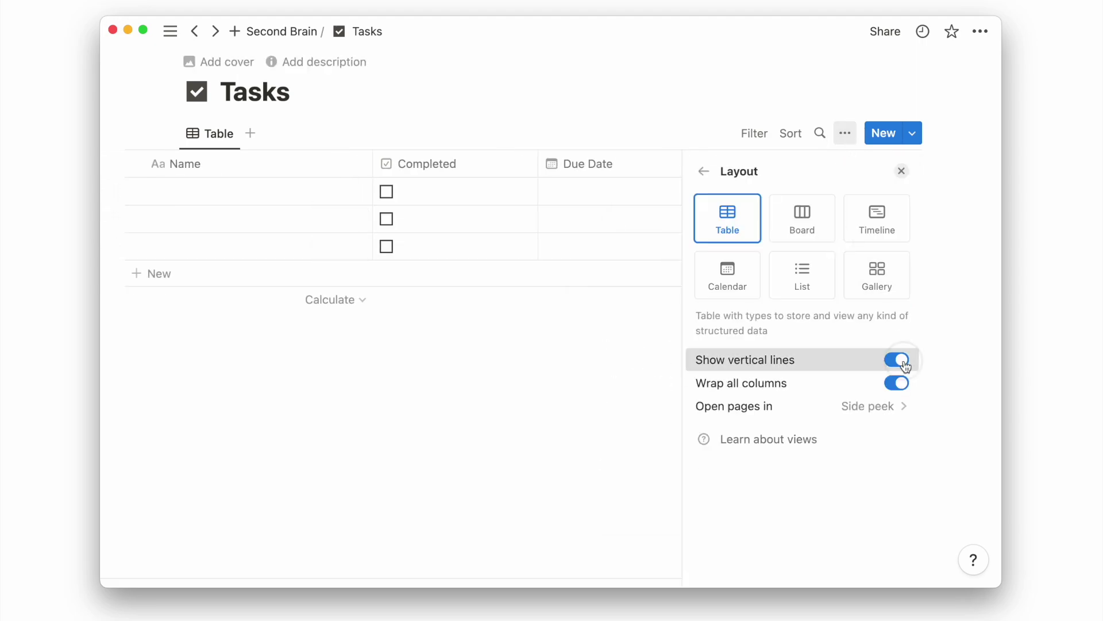
pyautogui.click(898, 361)
pyautogui.click(901, 171)
pyautogui.moveTo(694, 167); pyautogui.dragTo(932, 167)
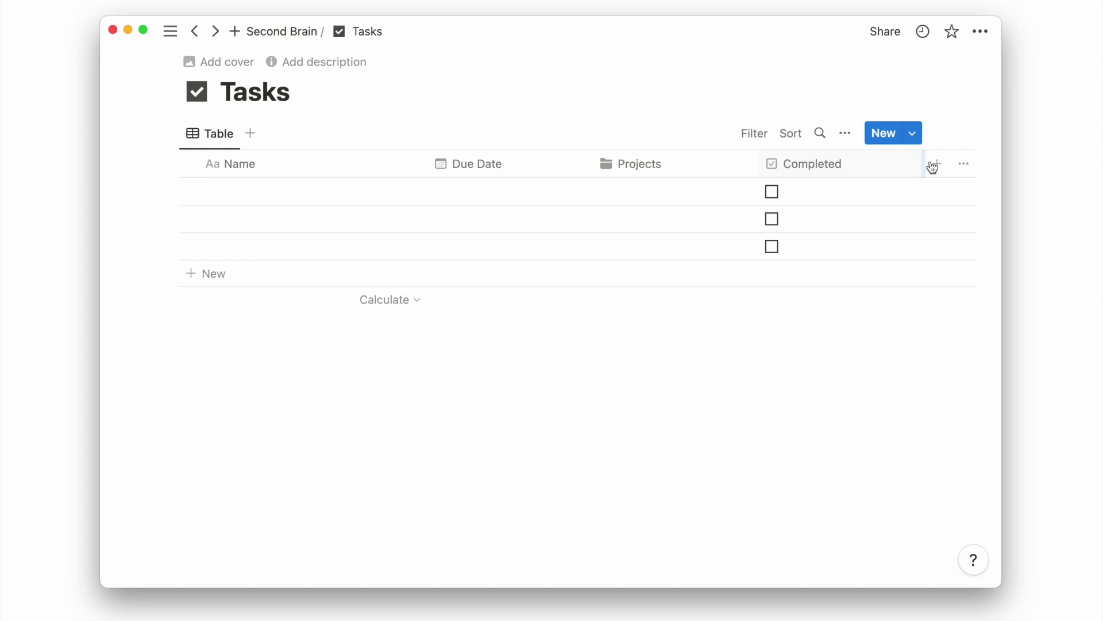
# Name the three tasks Task 1, Task 2 and Task 3.
pyautogui.click(305, 195)
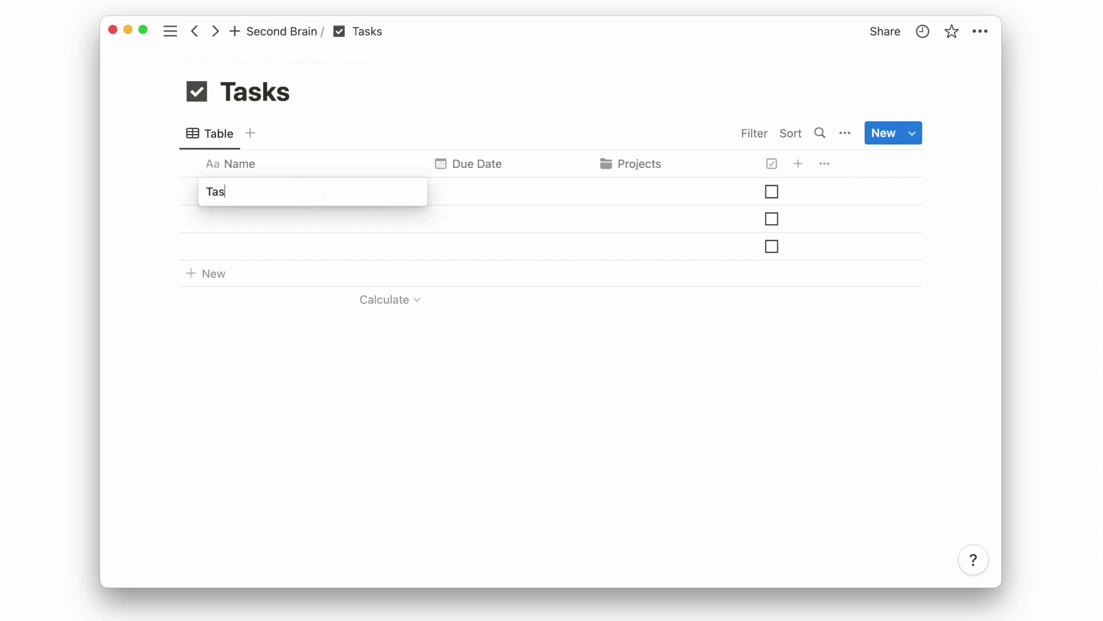
pyautogui.click(288, 218)
pyautogui.write('Task 2')
pyautogui.click(276, 242)
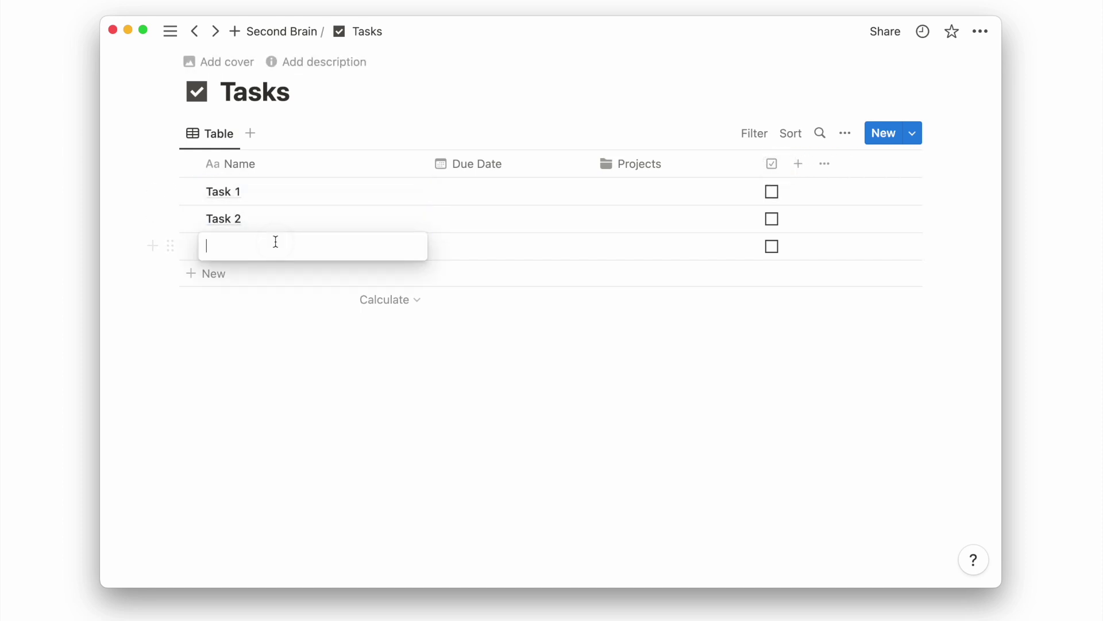
# Set due dates April 4, 5 and 6, 2023 for Tasks 1–3.
pyautogui.click(459, 198)
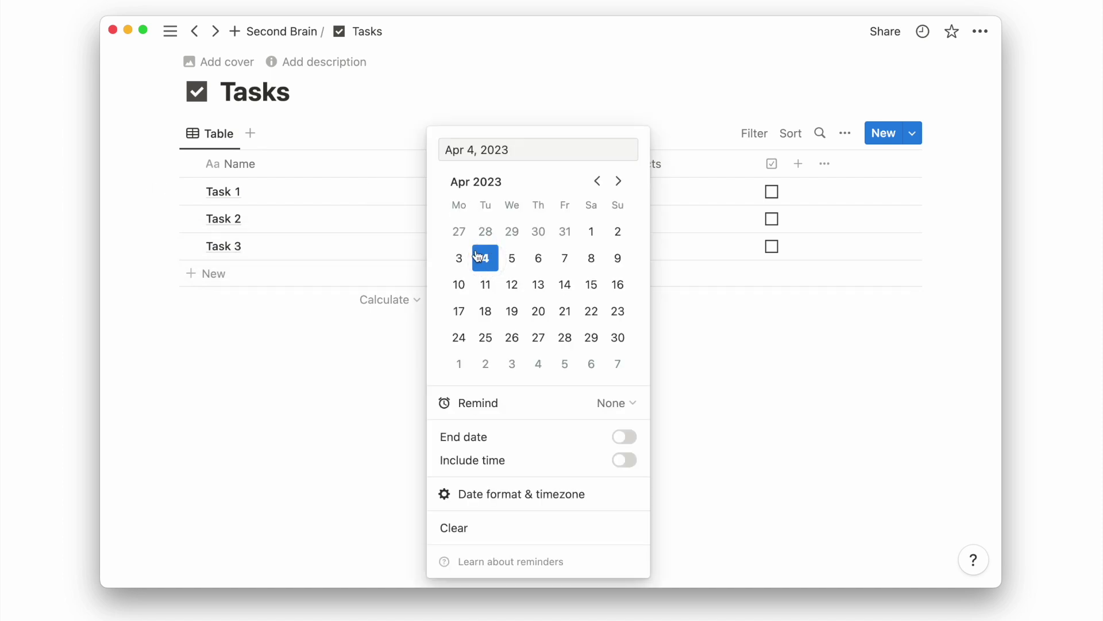
pyautogui.click(484, 258)
pyautogui.click(477, 219)
pyautogui.click(512, 258)
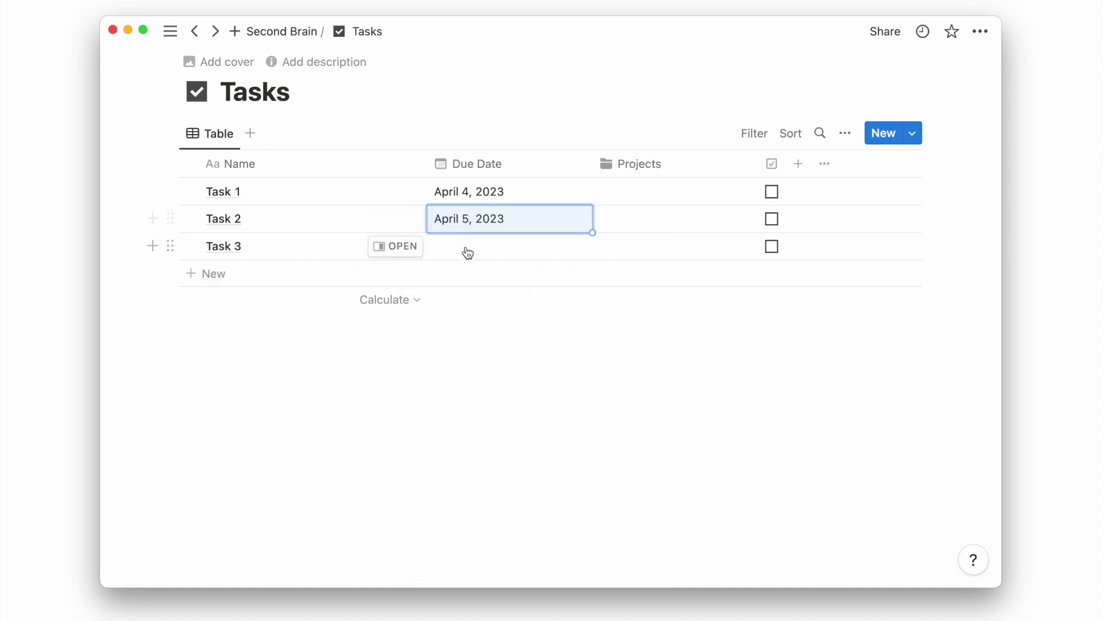
pyautogui.click(468, 252)
pyautogui.click(537, 258)
pyautogui.click(382, 103)
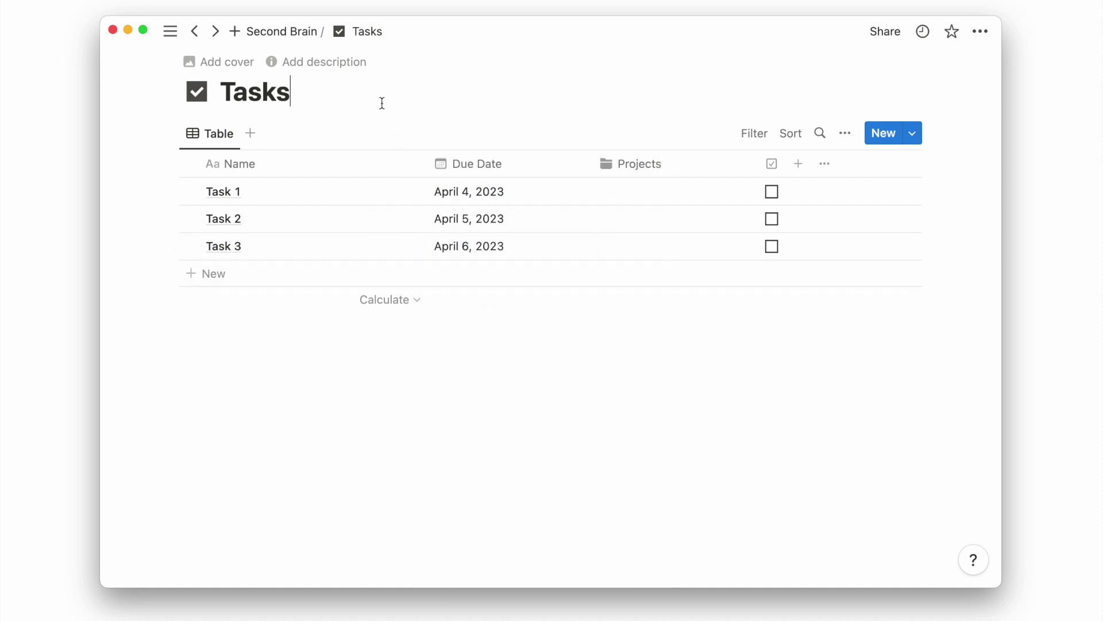
# Copy the Tasks table view link, then show the Projects board's template options.
pyautogui.click(211, 135)
pyautogui.click(251, 221)
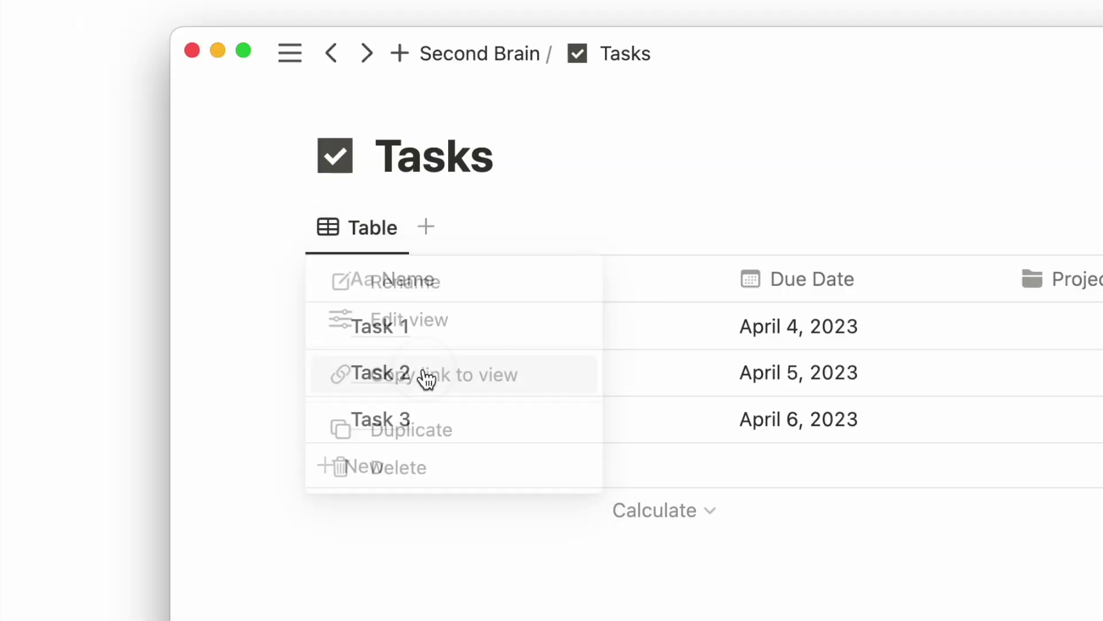
pyautogui.click(483, 57)
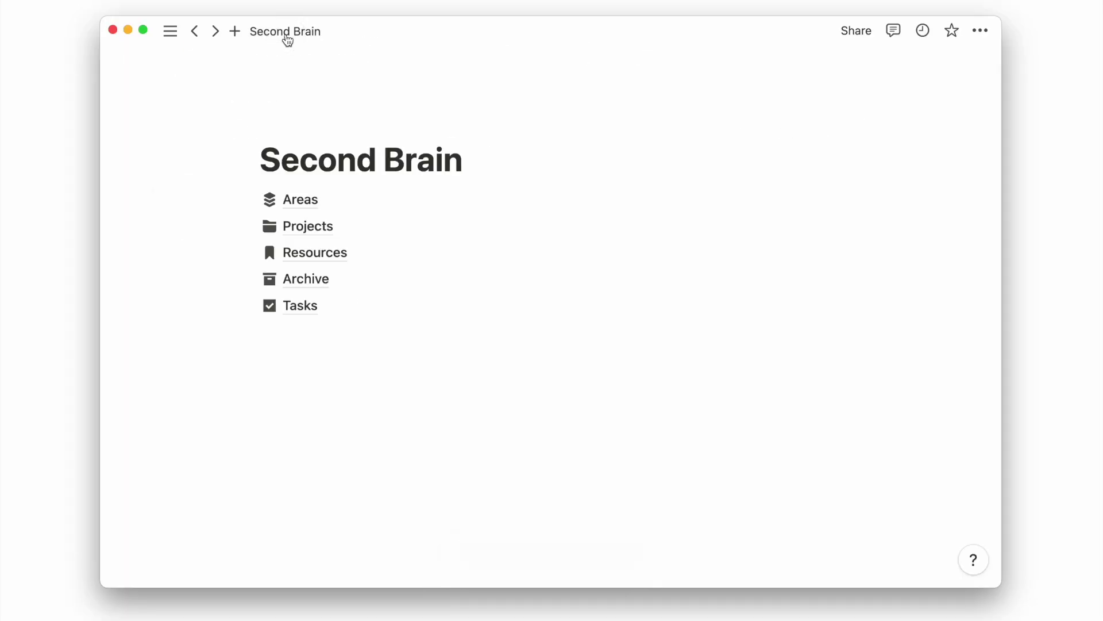
pyautogui.click(313, 226)
pyautogui.click(913, 131)
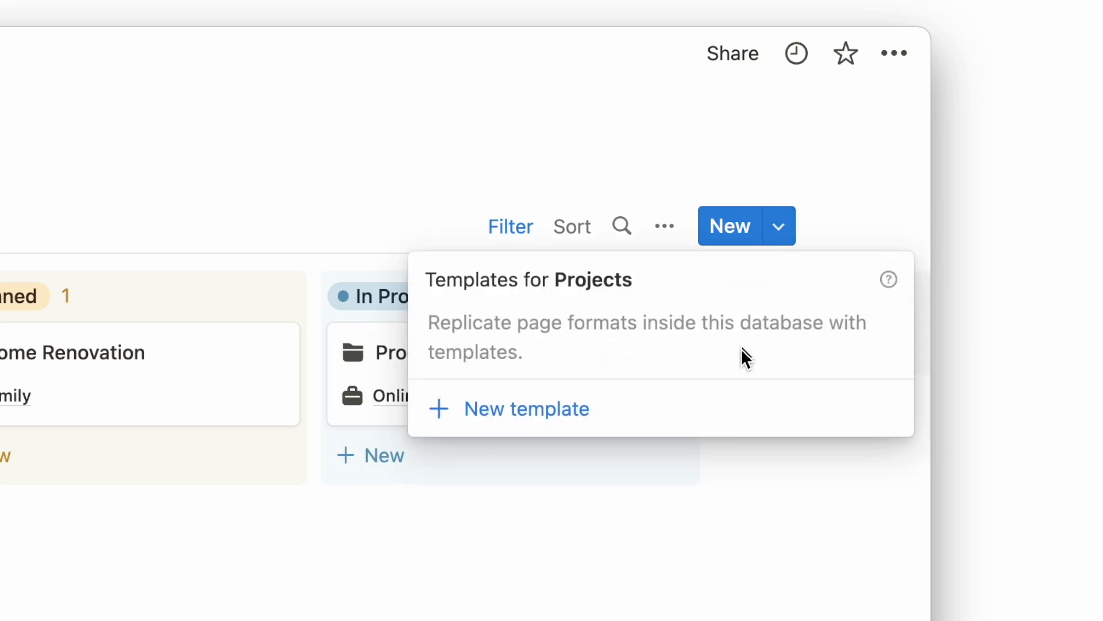
# Create a Projects template titled New Project with a folder icon.
pyautogui.click(736, 408)
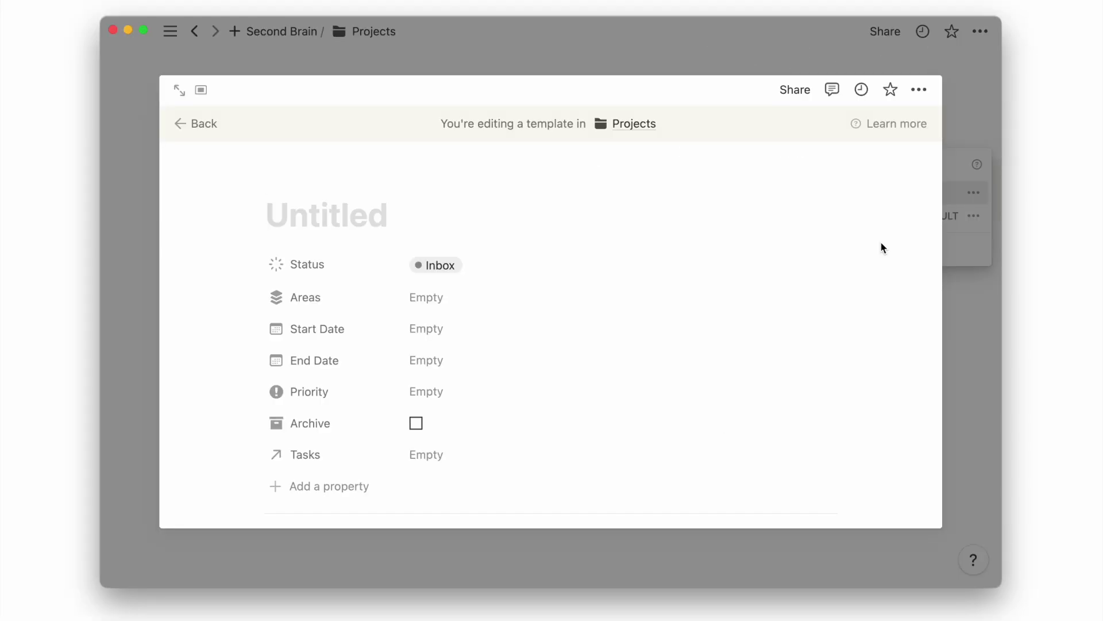
pyautogui.write('New Project')
pyautogui.click(322, 180)
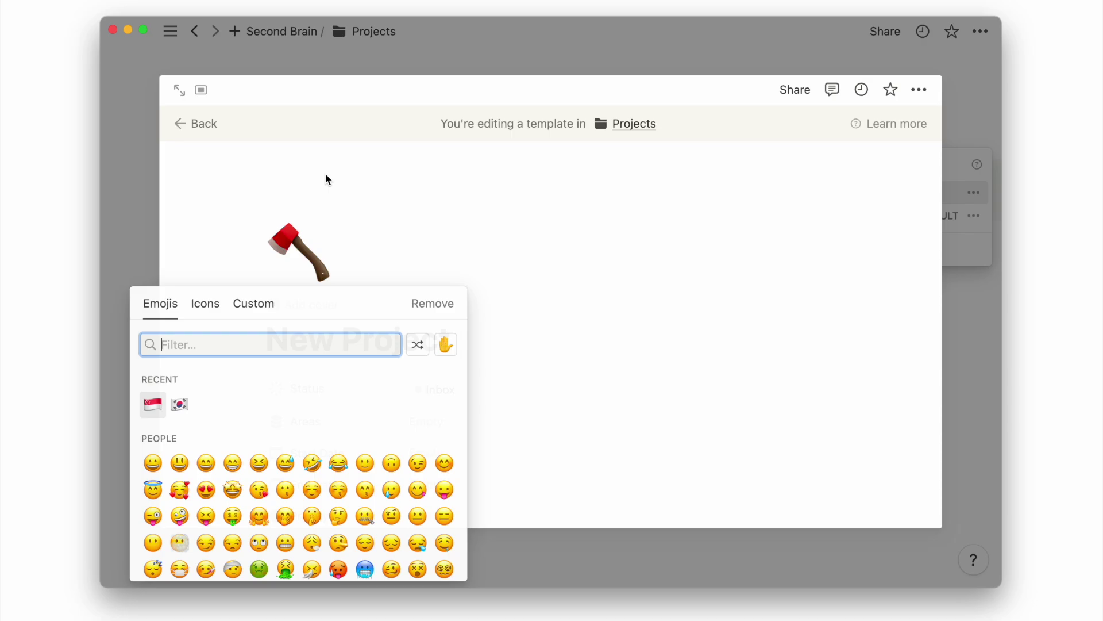
pyautogui.click(206, 304)
pyautogui.write('folder')
pyautogui.click(153, 382)
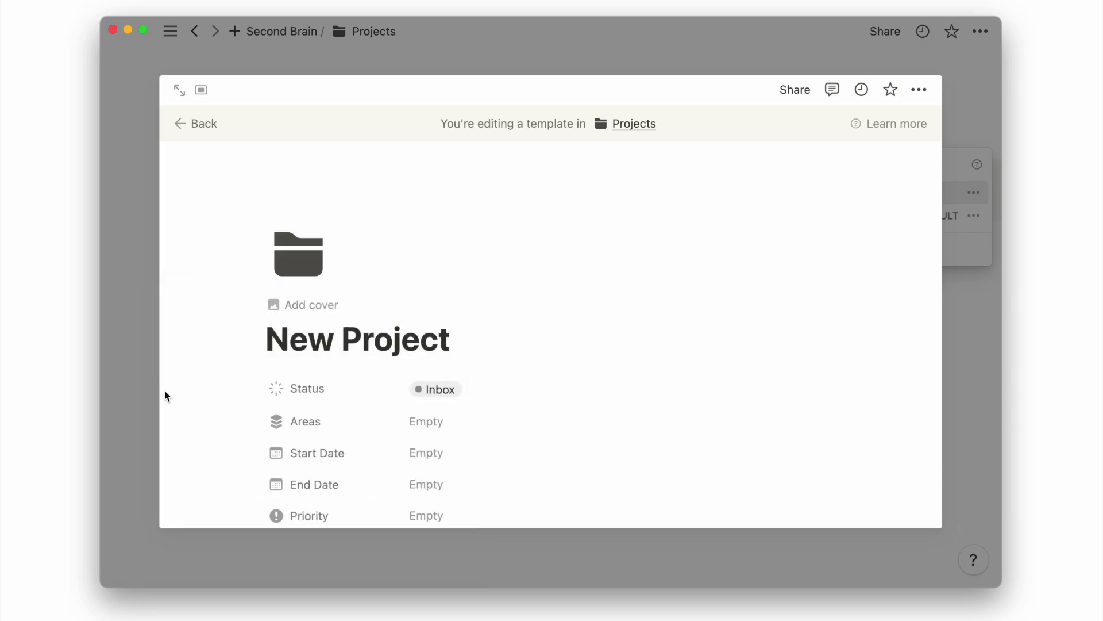
# Paste the Tasks view link into the full-page template as a linked view.
pyautogui.click(180, 89)
pyautogui.scroll(-5, 180, 94)
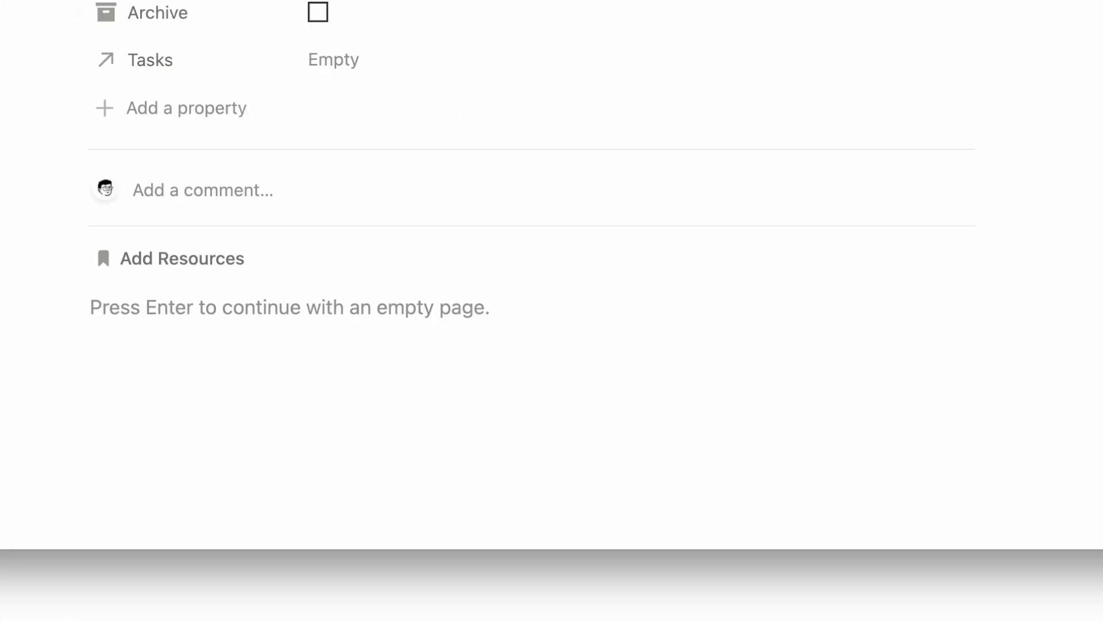
pyautogui.press('super+v')
# Give the linked Tasks view a checkmark icon and hide its Projects column.
pyautogui.click(520, 406)
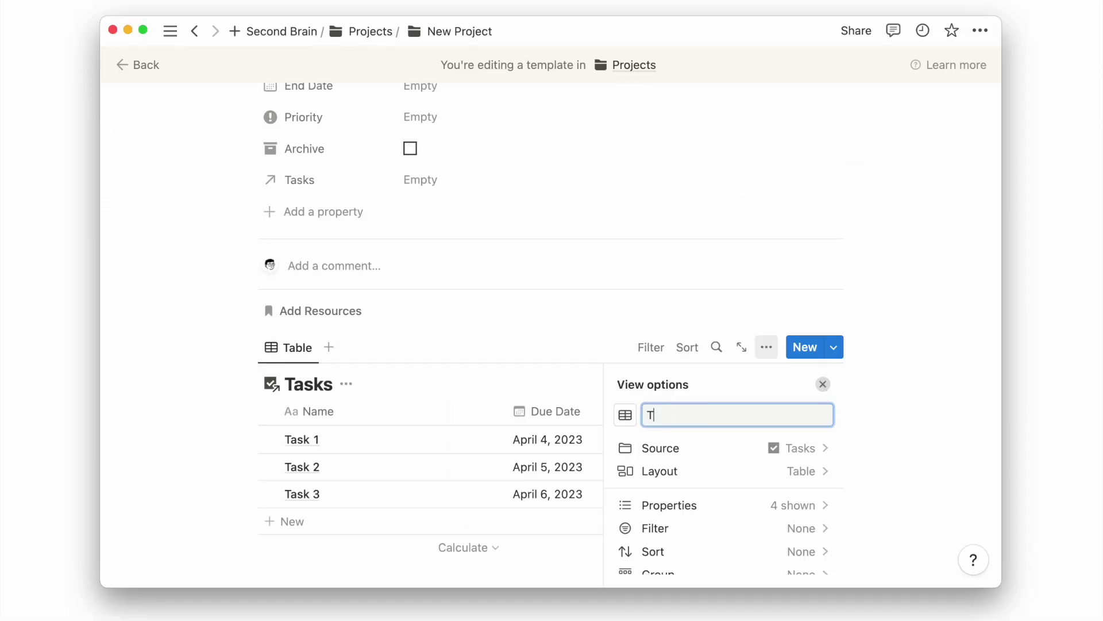
pyautogui.click(622, 416)
pyautogui.write('check')
pyautogui.click(665, 207)
pyautogui.click(362, 362)
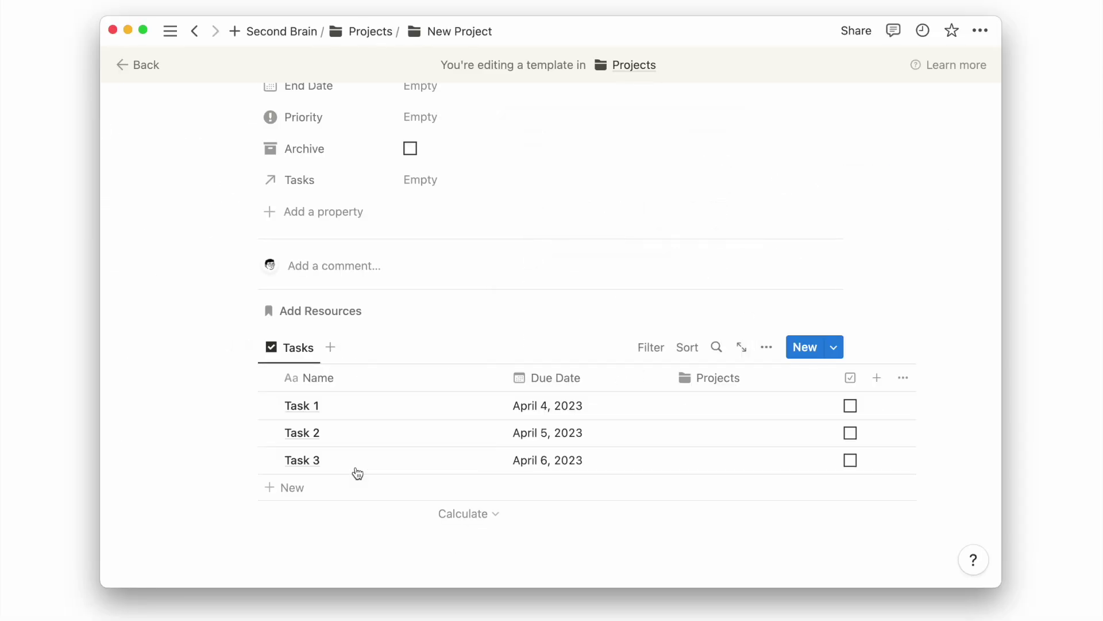
pyautogui.click(701, 387)
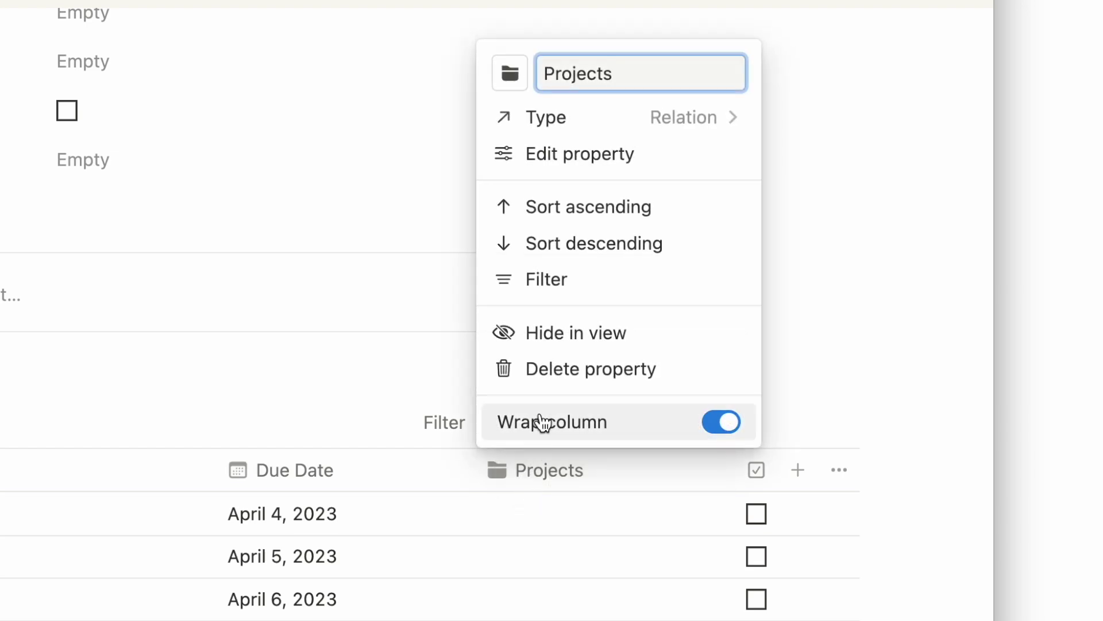
pyautogui.click(574, 333)
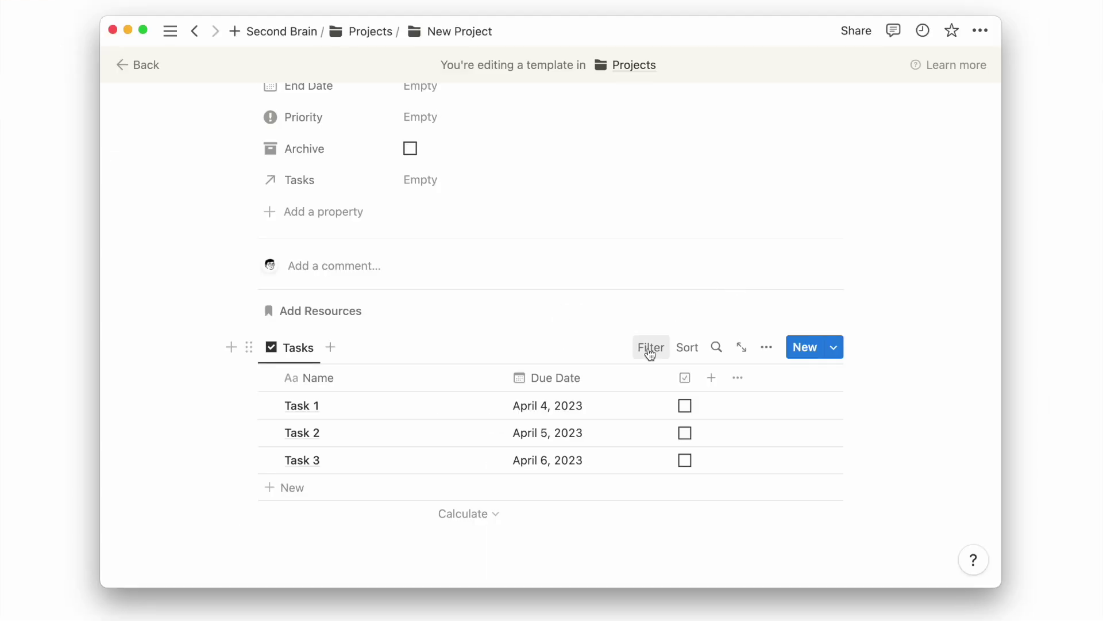
# Filter the linked Tasks view to tasks whose Projects include New Project.
pyautogui.click(650, 350)
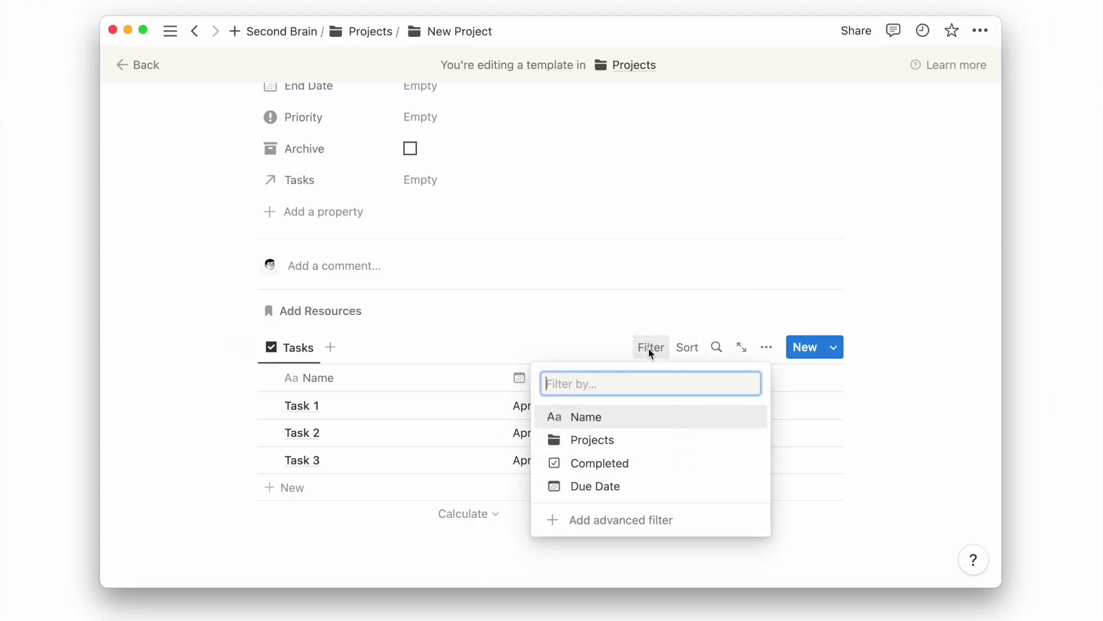
pyautogui.click(636, 441)
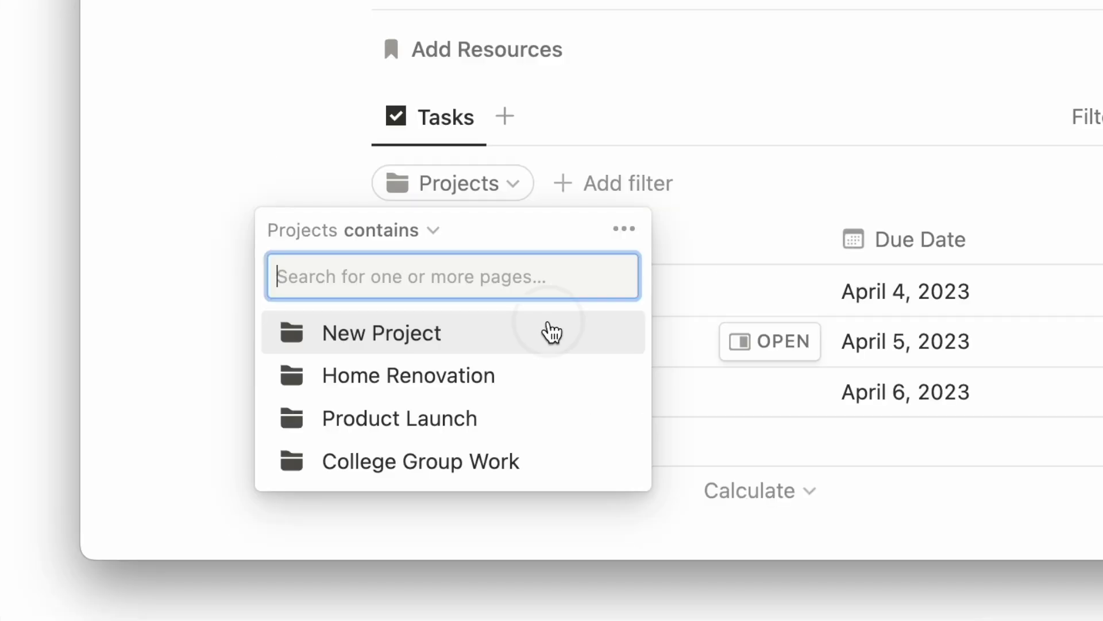
pyautogui.click(552, 332)
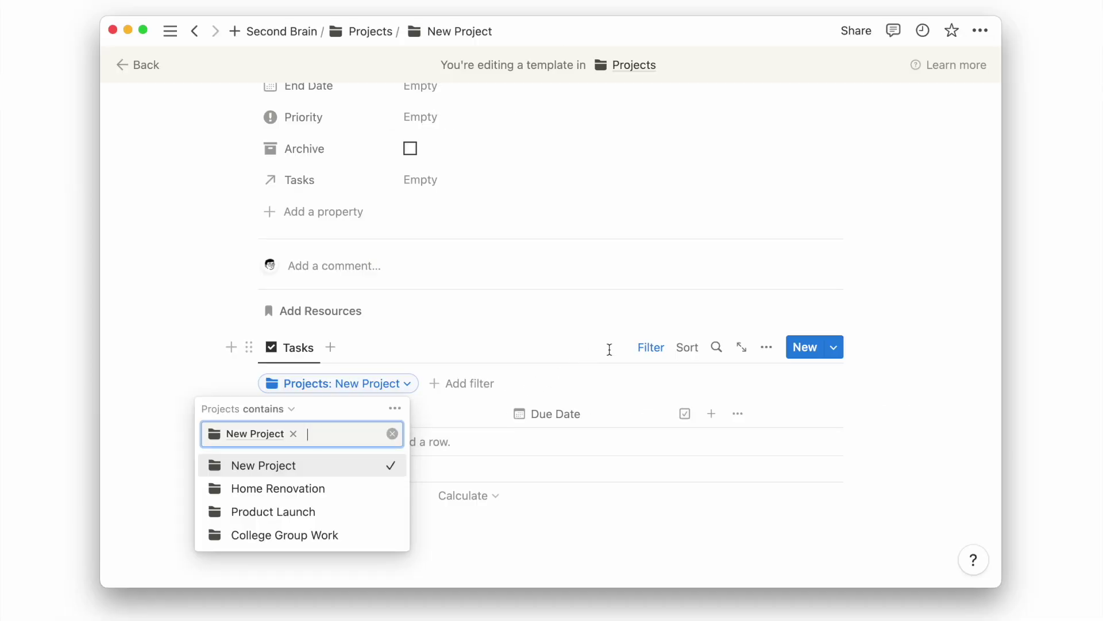
pyautogui.click(1033, 119)
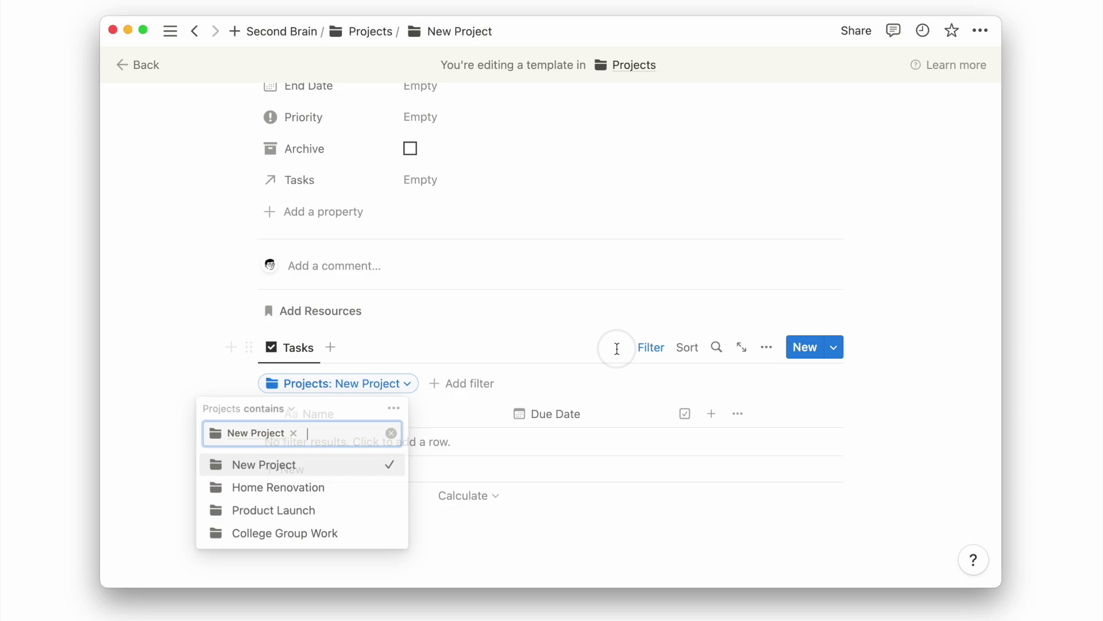
pyautogui.click(650, 349)
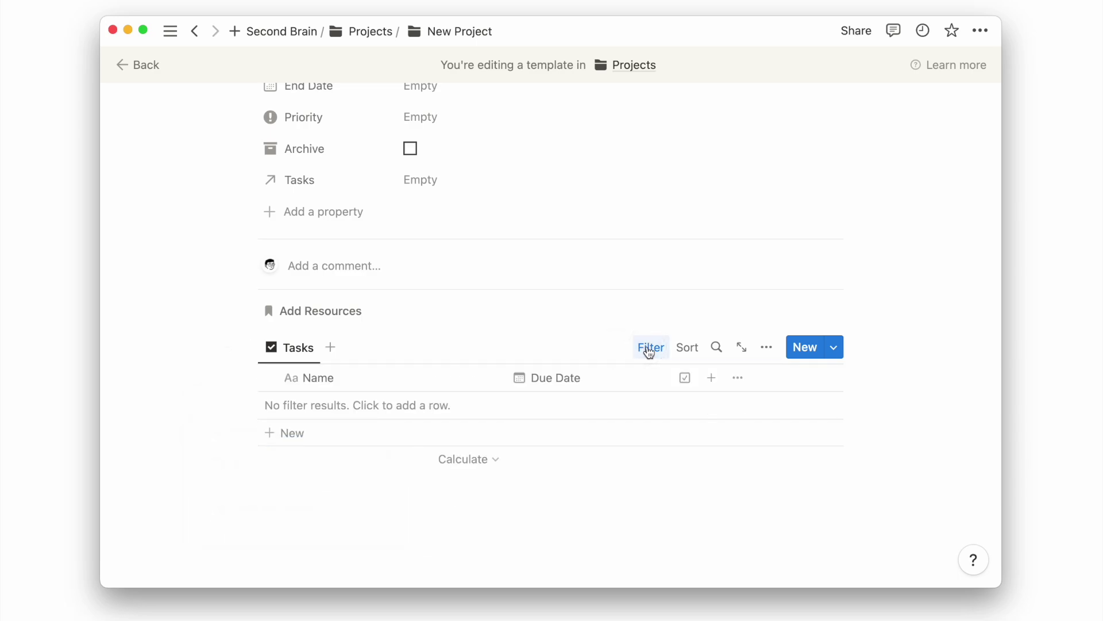
# Sort the linked Tasks view by Completed, ascending.
pyautogui.click(686, 348)
pyautogui.click(665, 463)
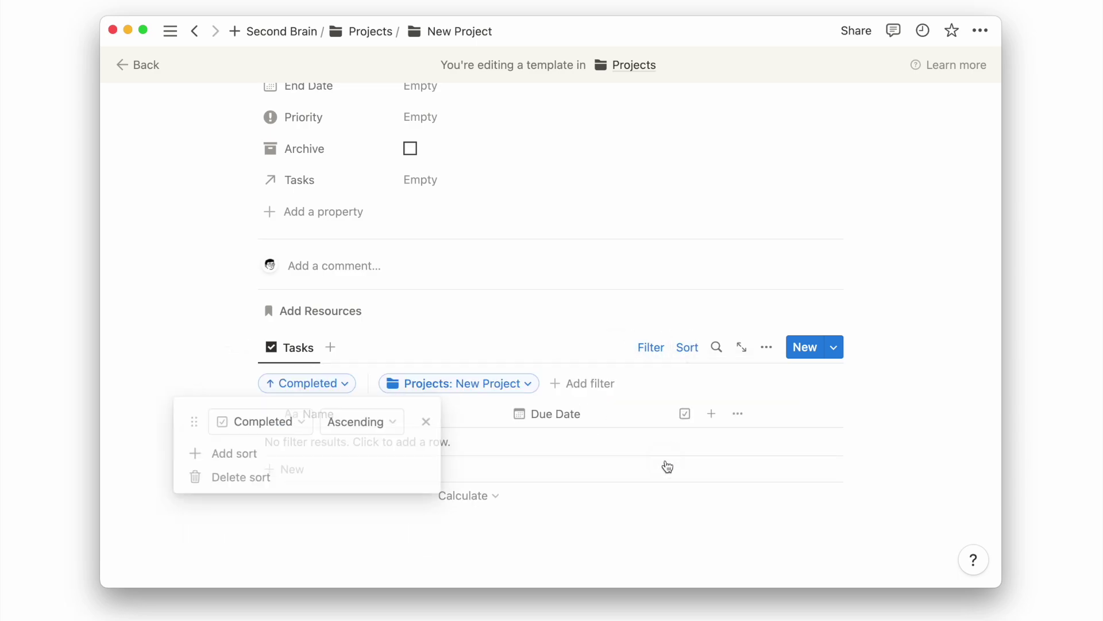
pyautogui.click(660, 348)
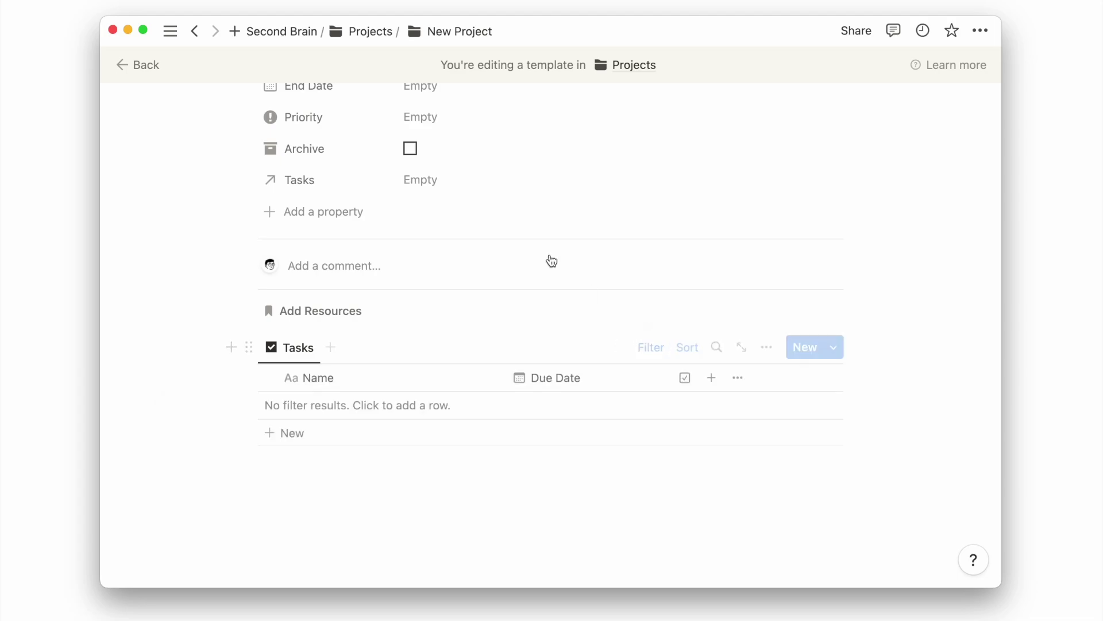
# Add task 'Hire interior designer' due April 4, 2023 to Home Renovation.
pyautogui.click(386, 34)
pyautogui.click(572, 215)
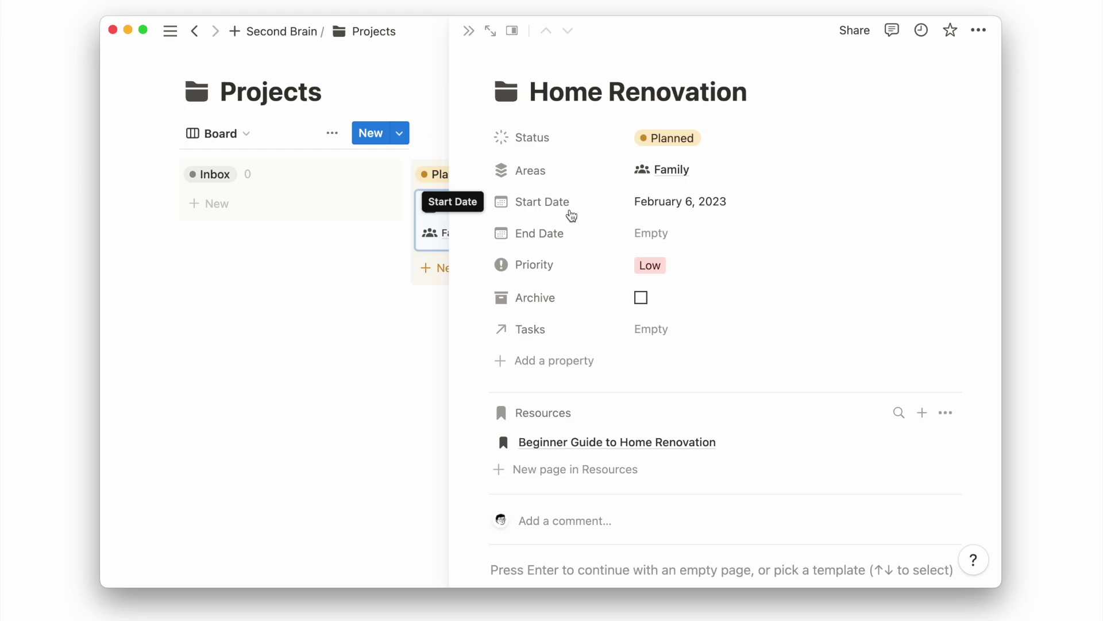
pyautogui.scroll(-3, 592, 353)
pyautogui.click(596, 463)
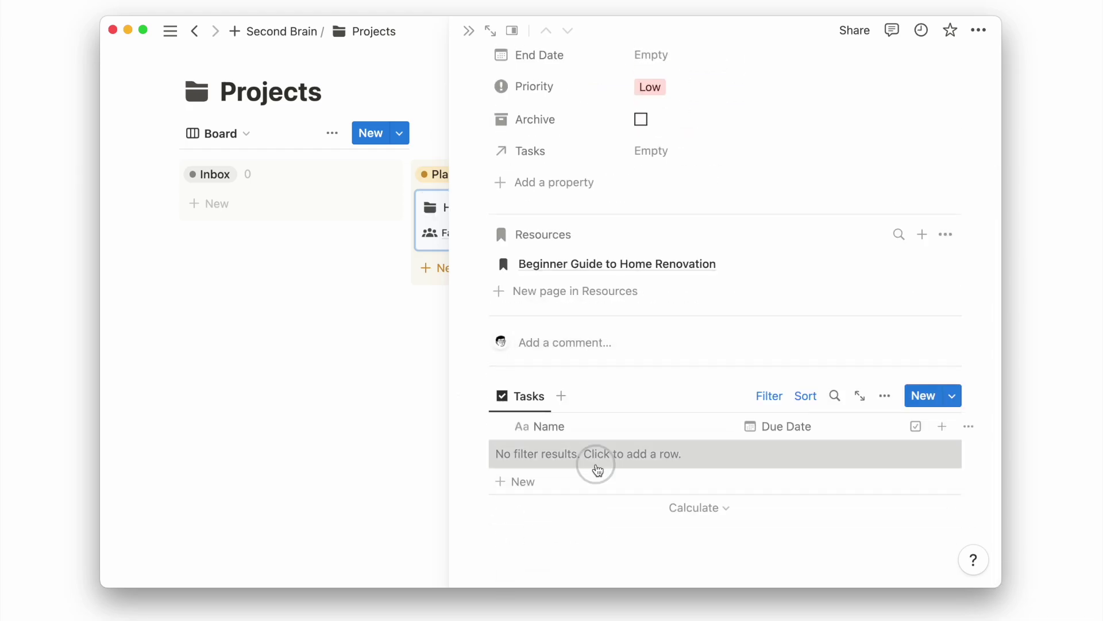
pyautogui.write('Hire interior designer')
pyautogui.click(785, 460)
pyautogui.click(795, 257)
pyautogui.click(665, 489)
# Add 'Finalise interior design' due April 8, 2023, and mark Hire interior designer completed.
pyautogui.click(665, 488)
pyautogui.write('Finalise interior design')
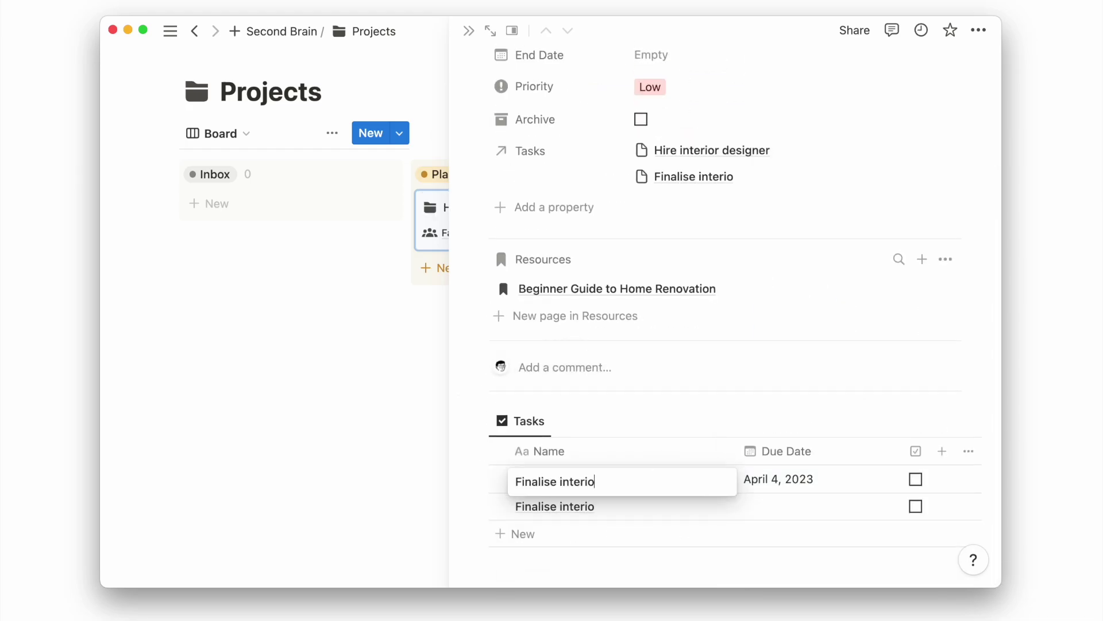
pyautogui.click(796, 507)
pyautogui.click(899, 199)
pyautogui.click(682, 411)
pyautogui.click(916, 479)
pyautogui.click(469, 39)
pyautogui.click(469, 37)
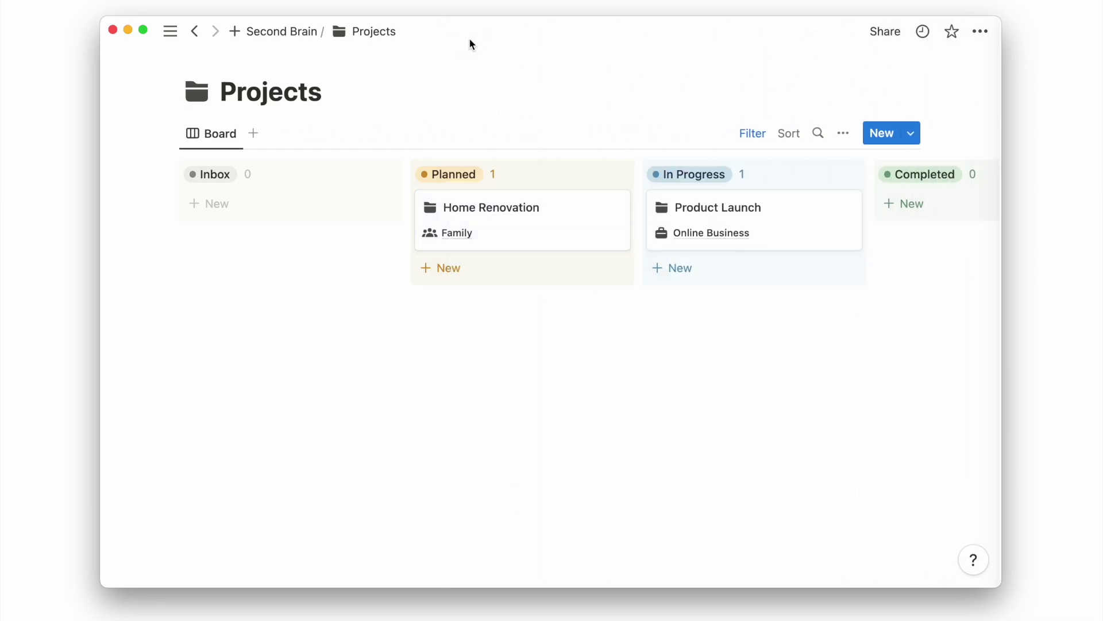
# Set the New Project template as default for Projects and confirm.
pyautogui.click(781, 228)
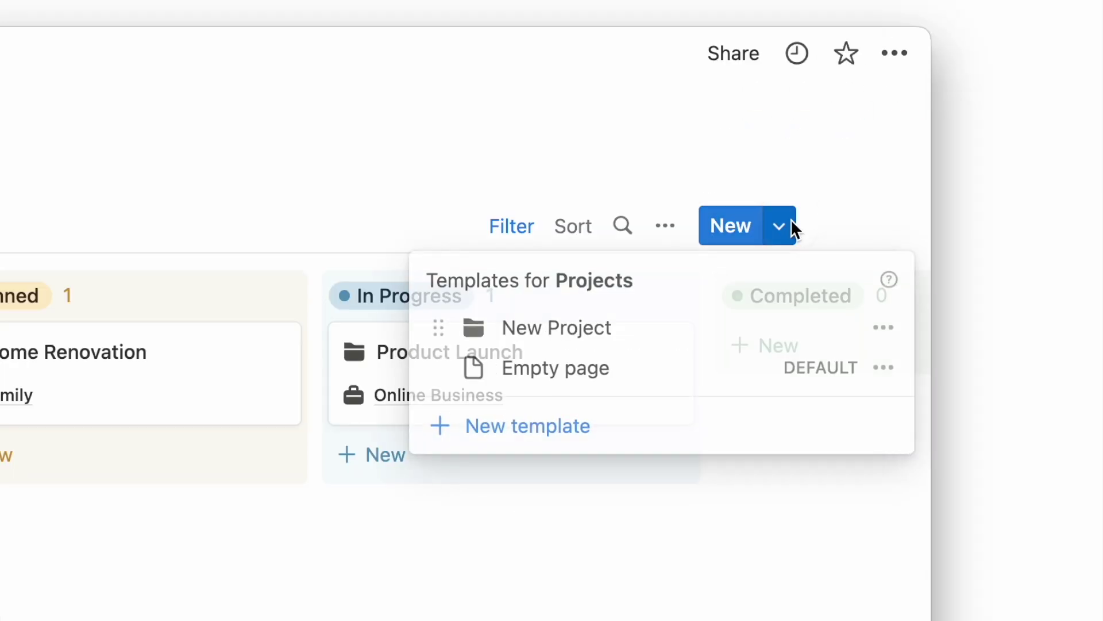
pyautogui.click(883, 327)
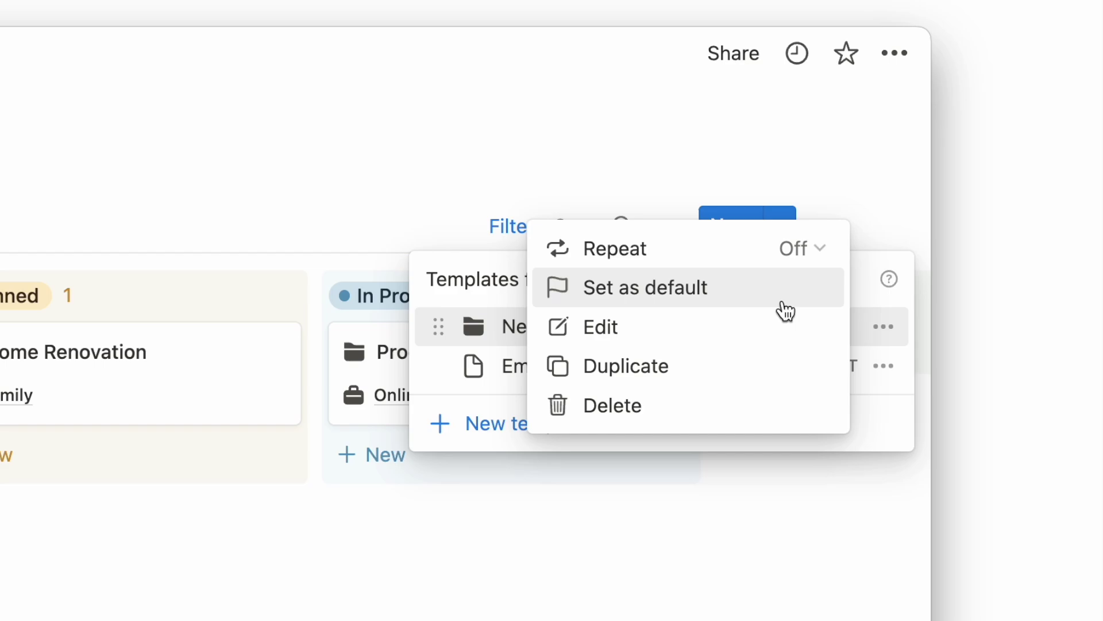
pyautogui.click(767, 290)
pyautogui.click(639, 291)
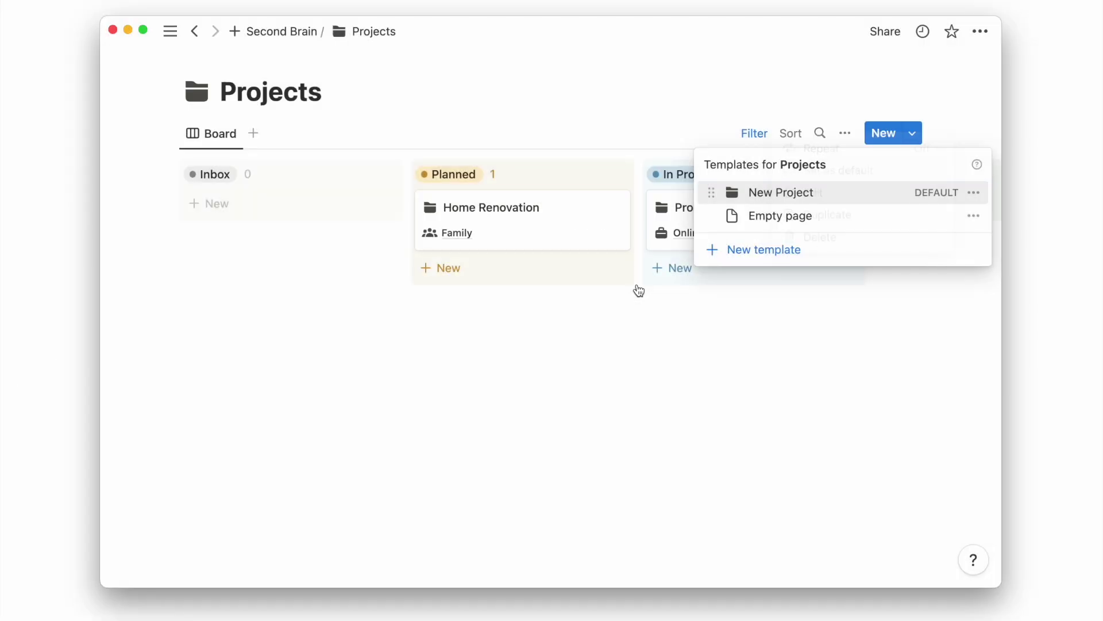
pyautogui.click(445, 94)
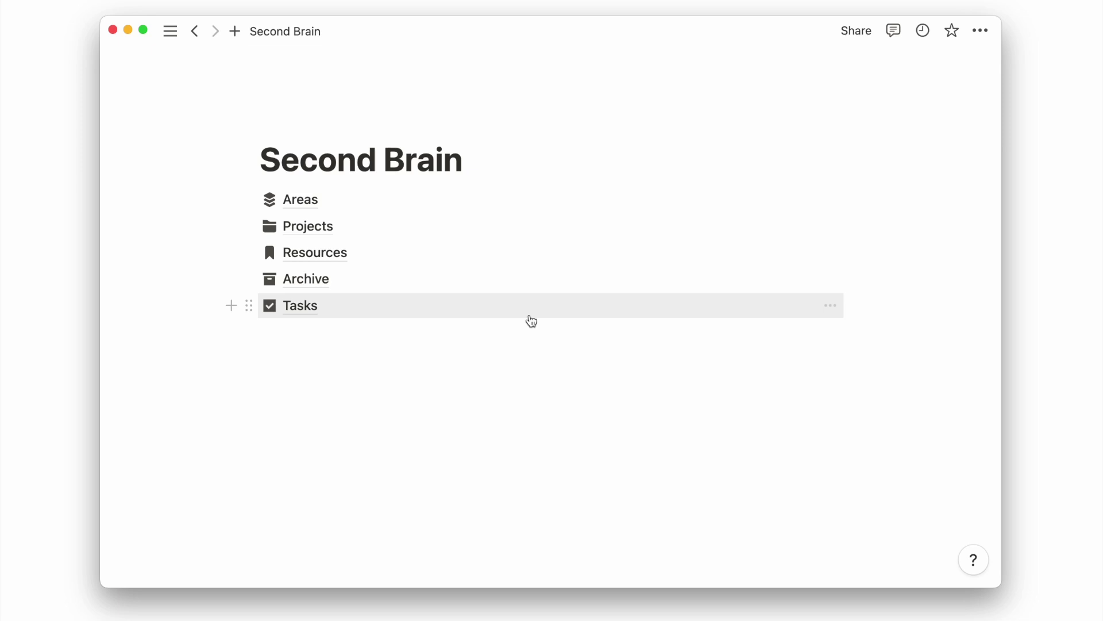
# Rename the Tasks table view to Incomplete, filtered to Completed unchecked.
pyautogui.click(530, 316)
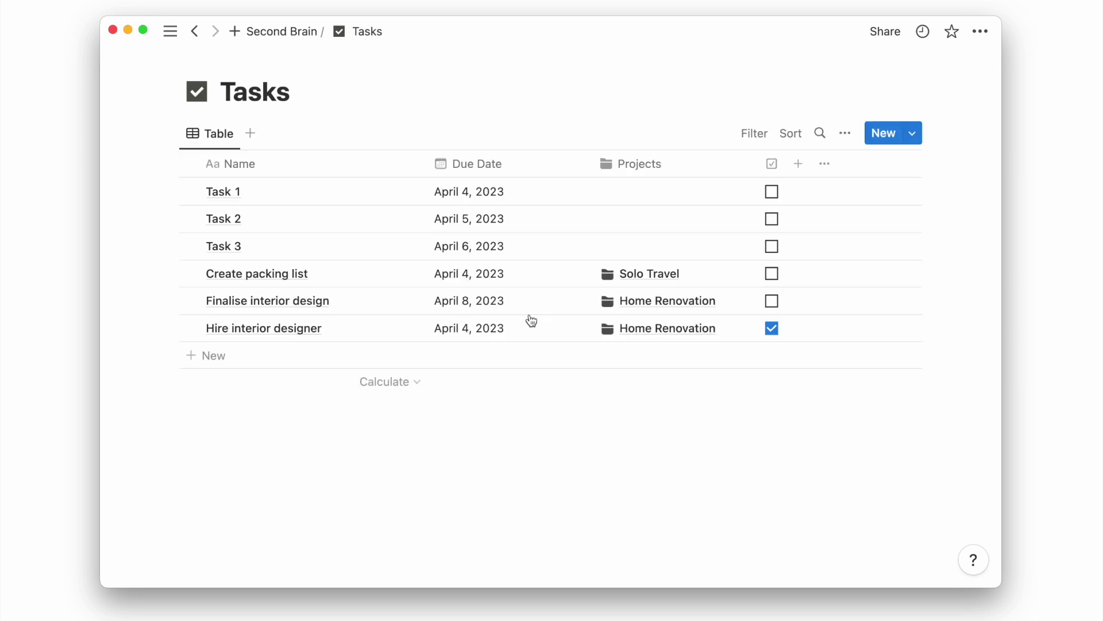
pyautogui.click(229, 135)
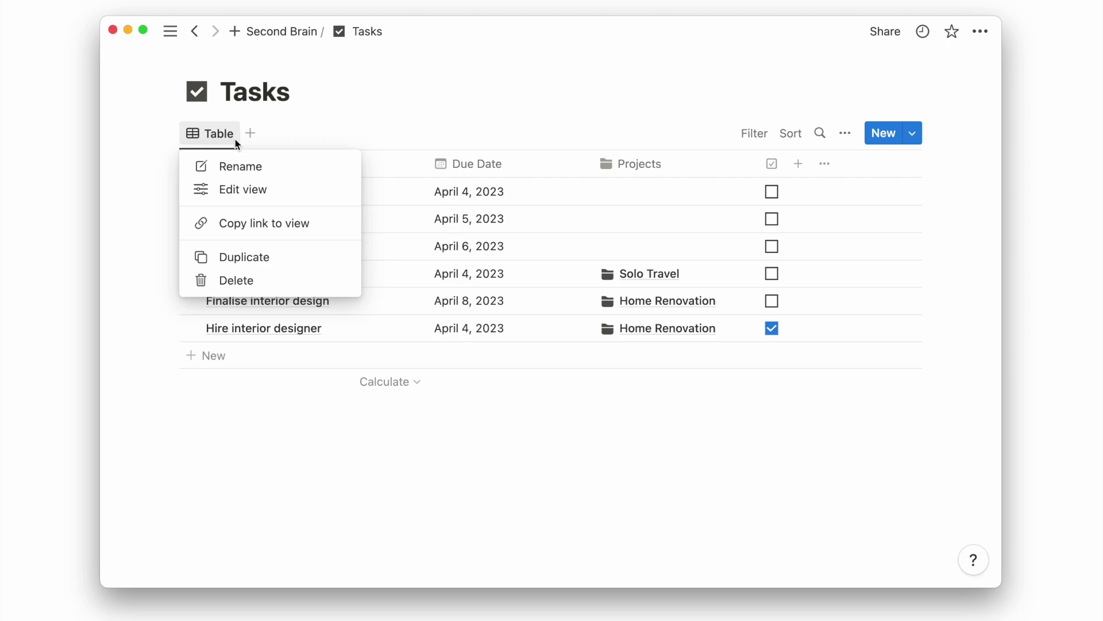
pyautogui.click(247, 167)
pyautogui.write('Incomplete')
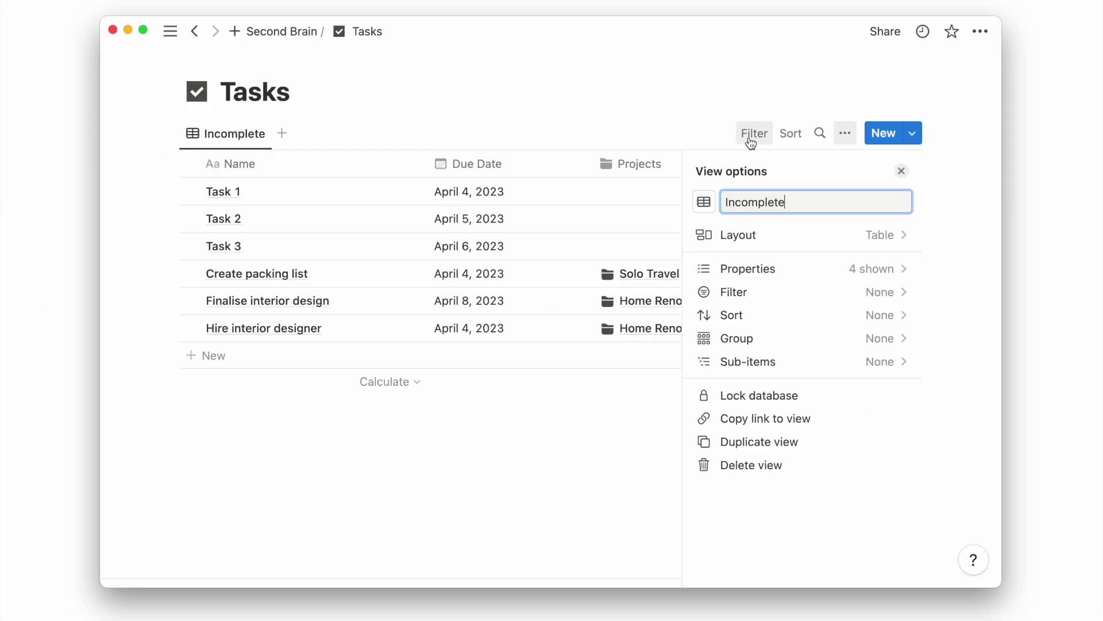
pyautogui.click(750, 138)
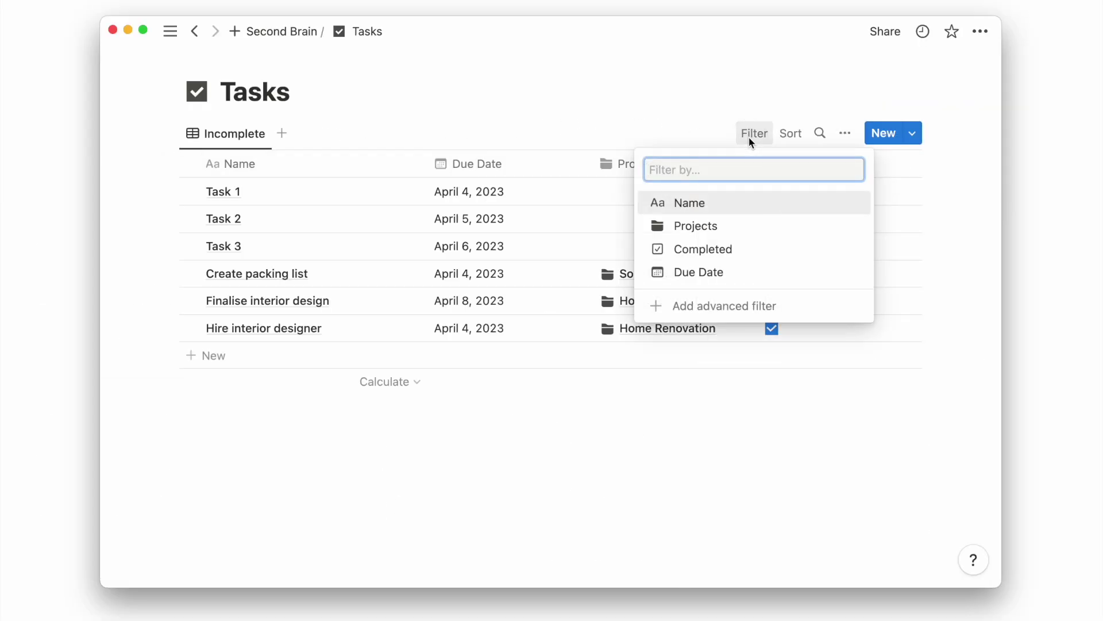
pyautogui.click(712, 248)
pyautogui.click(616, 451)
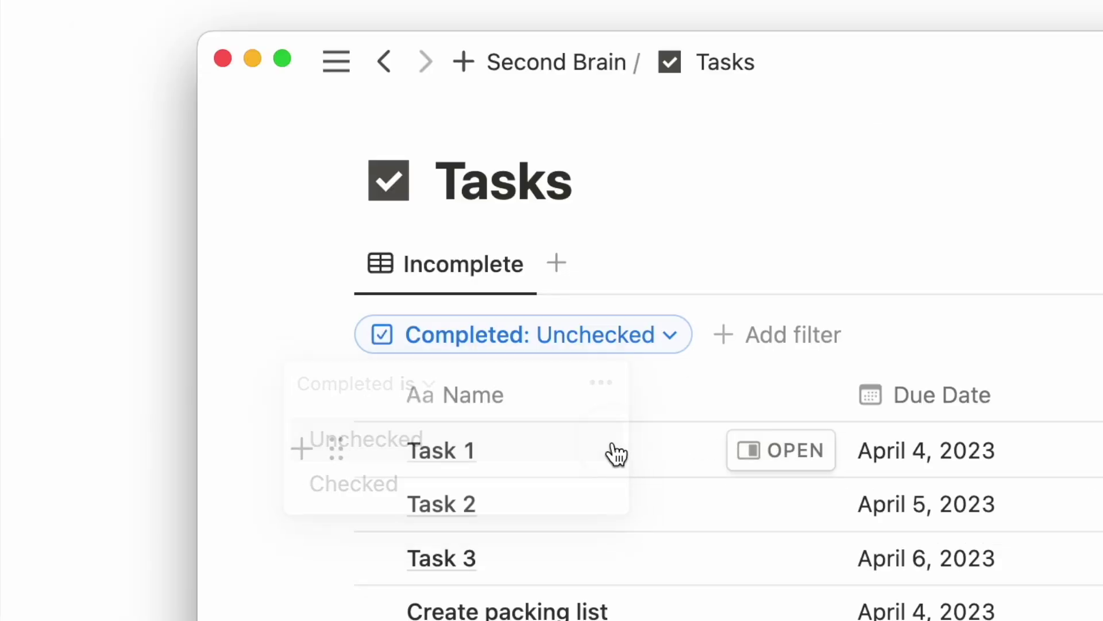
pyautogui.click(748, 135)
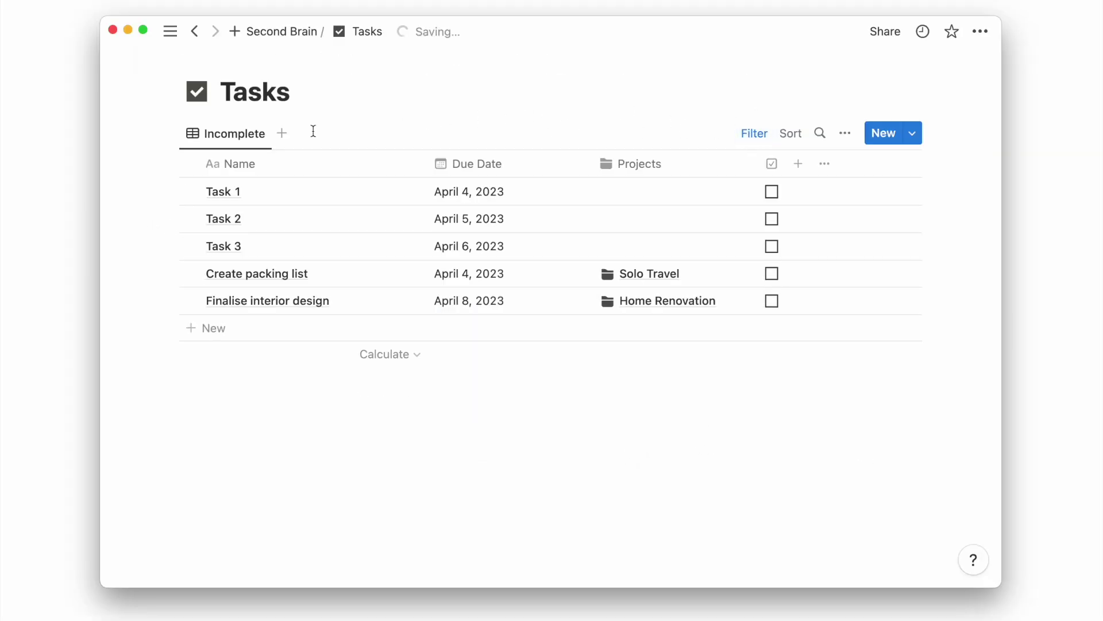
# Duplicate the Incomplete view into a Completed view filtered to checked tasks.
pyautogui.click(253, 134)
pyautogui.click(261, 256)
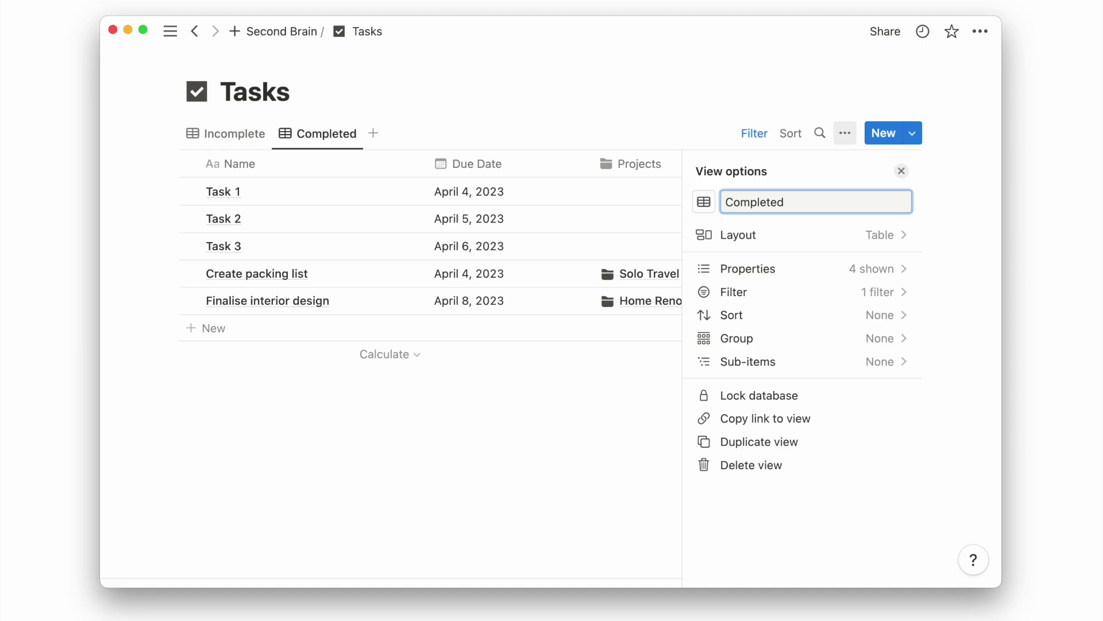
pyautogui.click(754, 134)
pyautogui.click(318, 175)
pyautogui.click(213, 248)
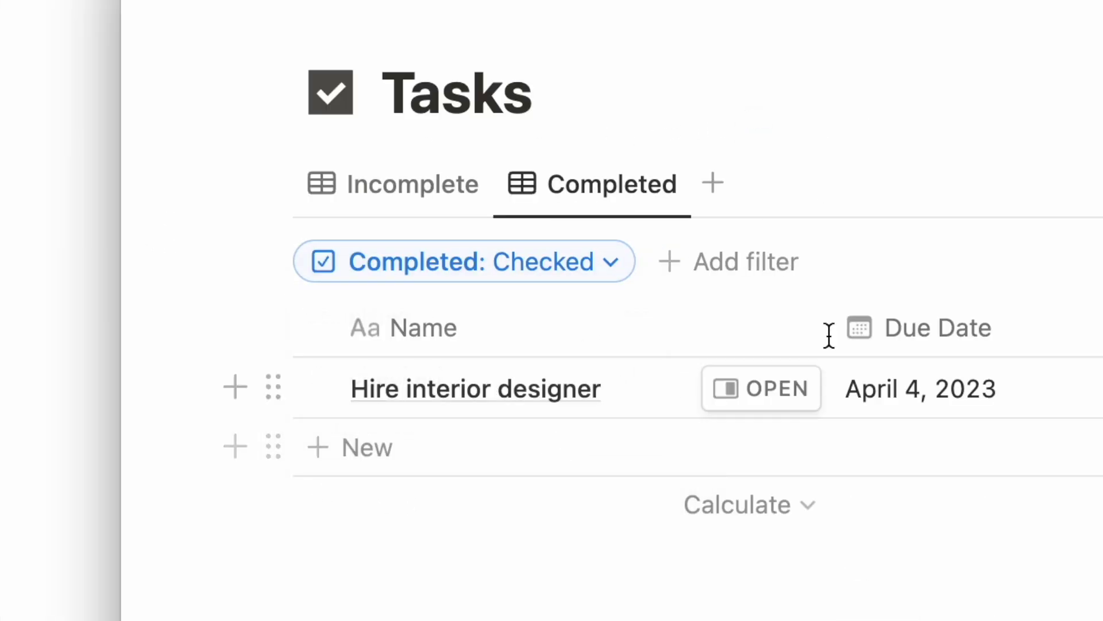
pyautogui.click(754, 134)
pyautogui.click(246, 134)
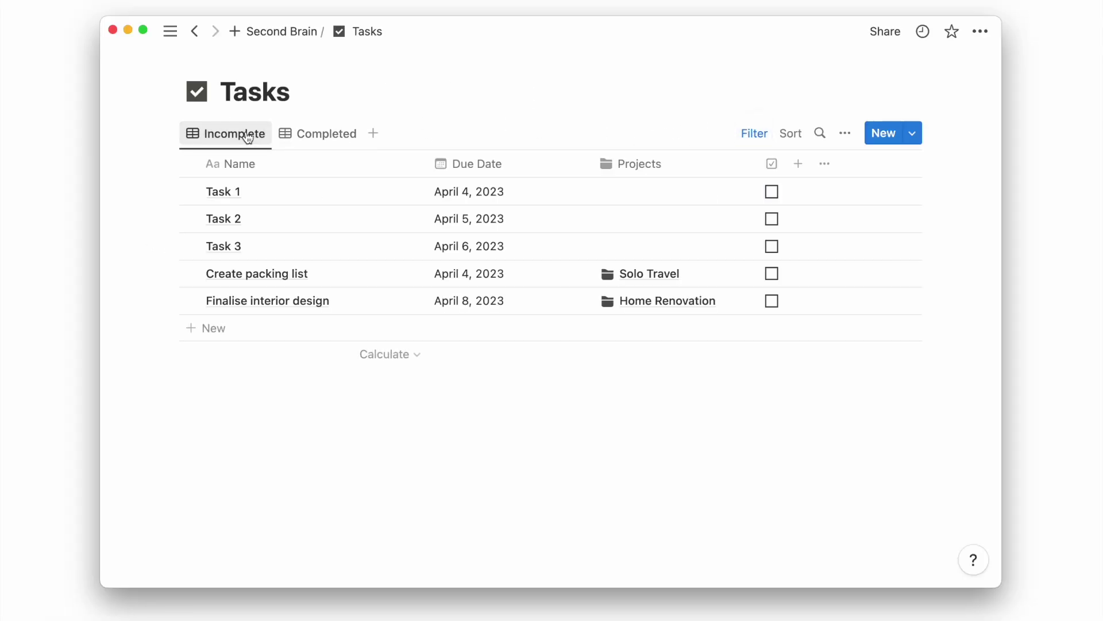
# Go to the Second Brain page and switch it to full width.
pyautogui.click(297, 32)
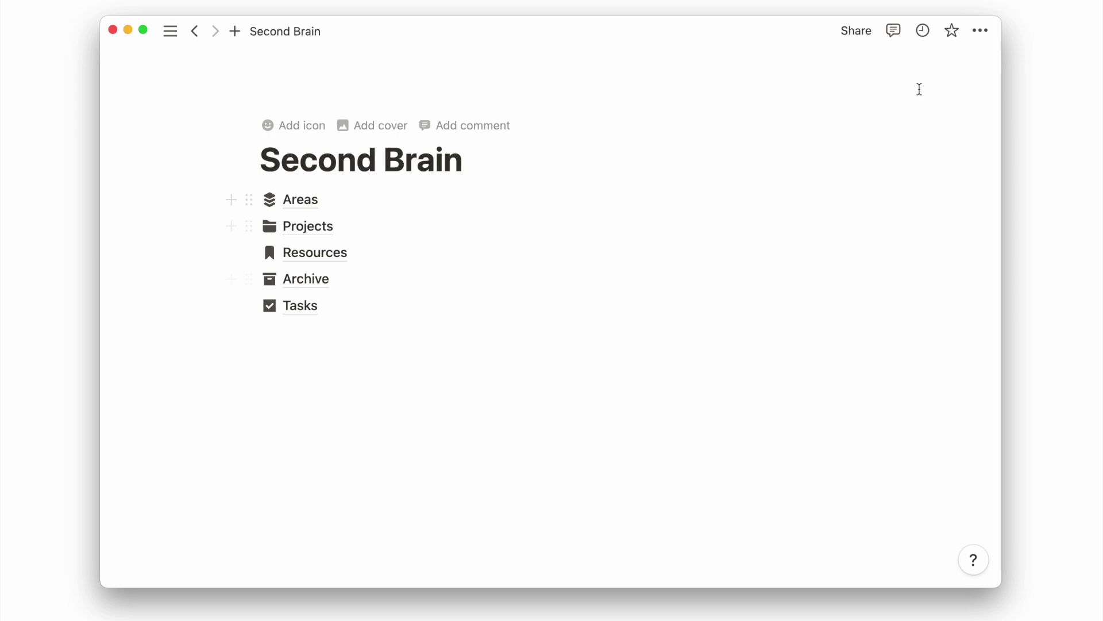
pyautogui.click(986, 31)
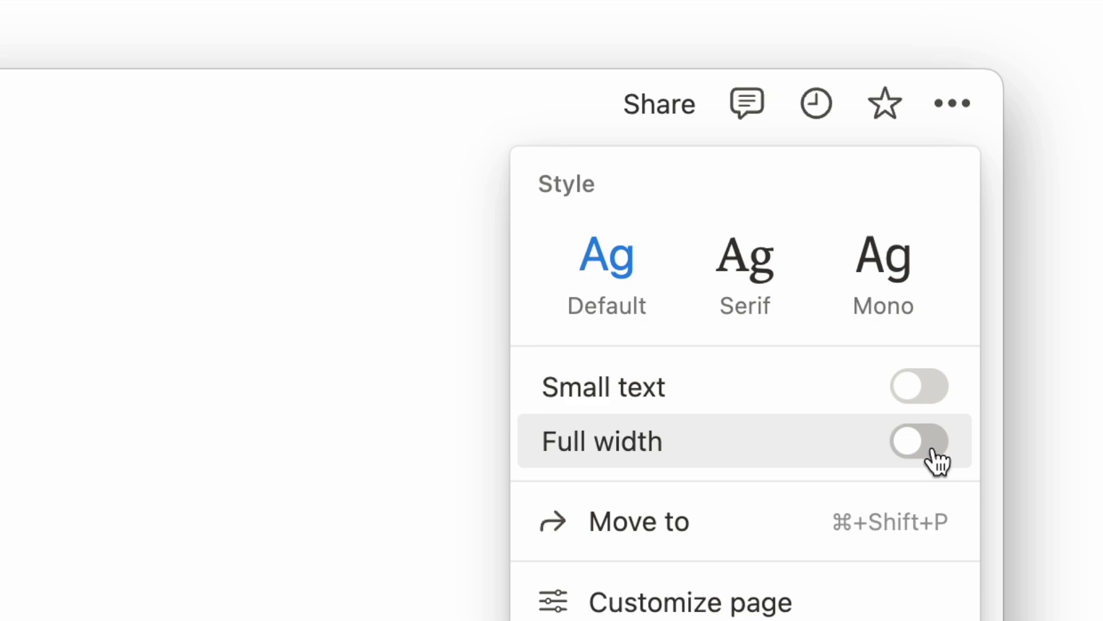
pyautogui.click(926, 447)
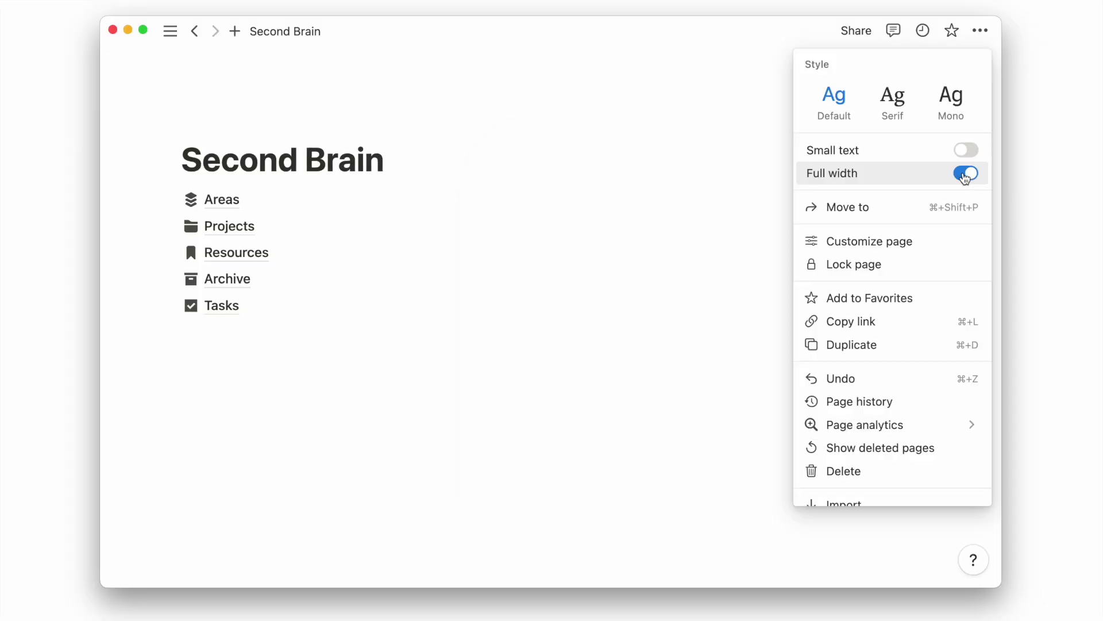
# Move the five page links into a narrow left column, with Tasks placed under Areas.
pyautogui.write('/co')
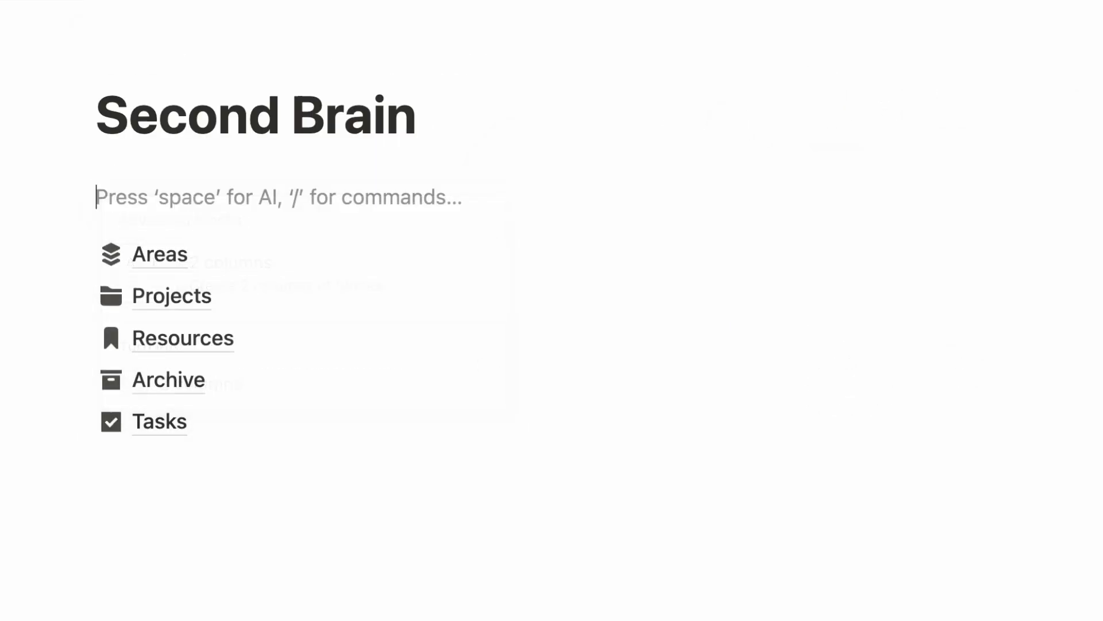
pyautogui.click(764, 198)
pyautogui.click(517, 198)
pyautogui.moveTo(15, 428); pyautogui.dragTo(249, 250)
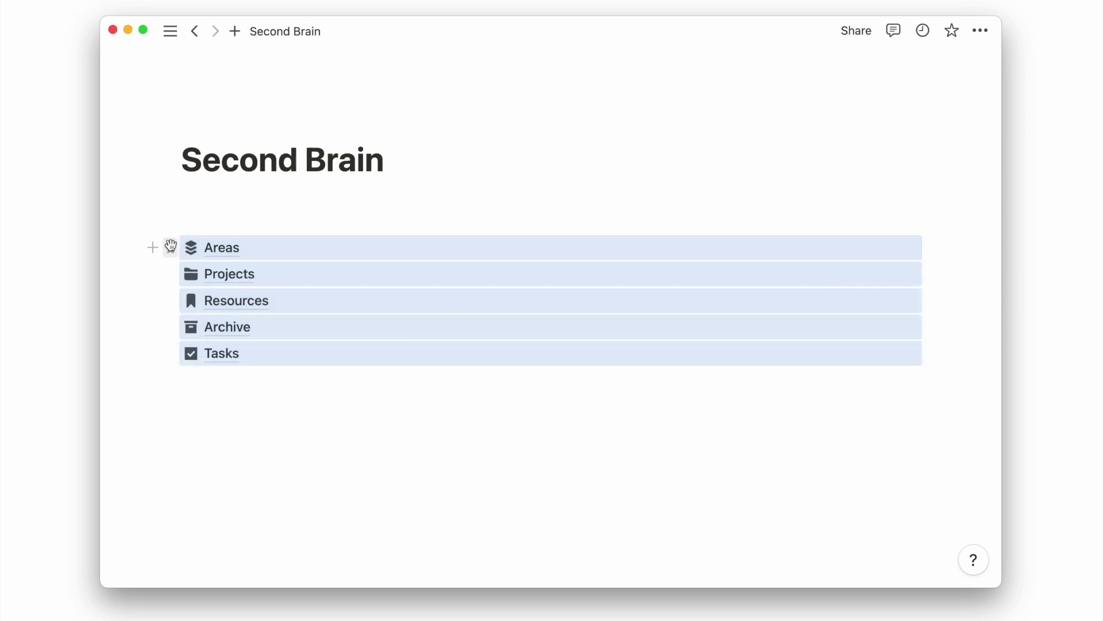
pyautogui.moveTo(171, 245); pyautogui.dragTo(210, 210)
pyautogui.moveTo(547, 354); pyautogui.dragTo(322, 343)
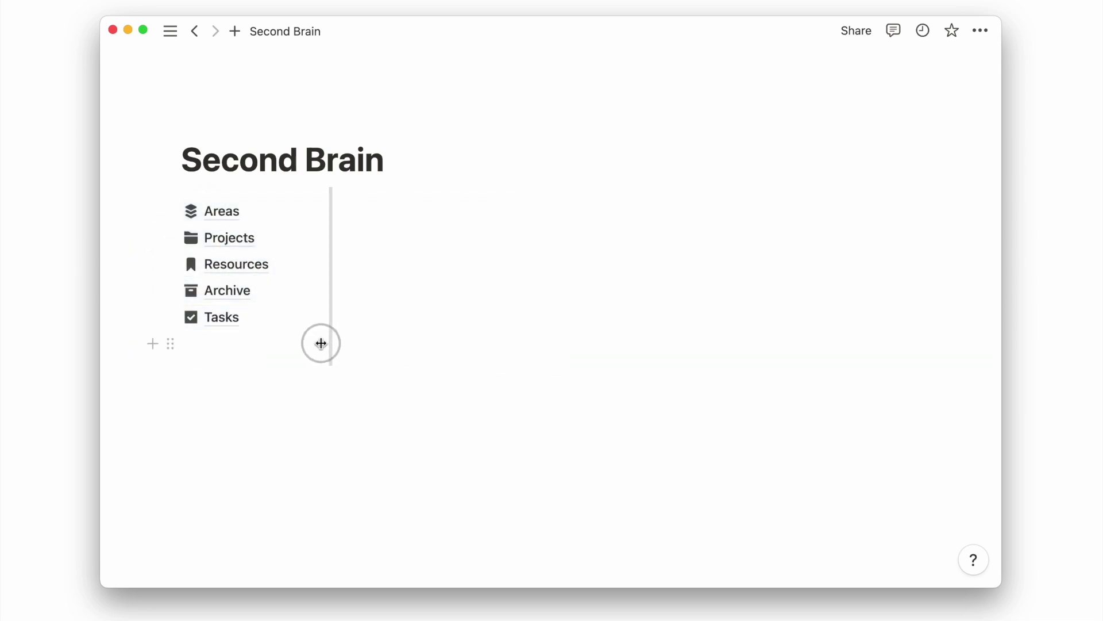
pyautogui.moveTo(231, 327); pyautogui.dragTo(296, 224)
# Paste the Projects database link beside the page links as a linked Board view.
pyautogui.click(372, 208)
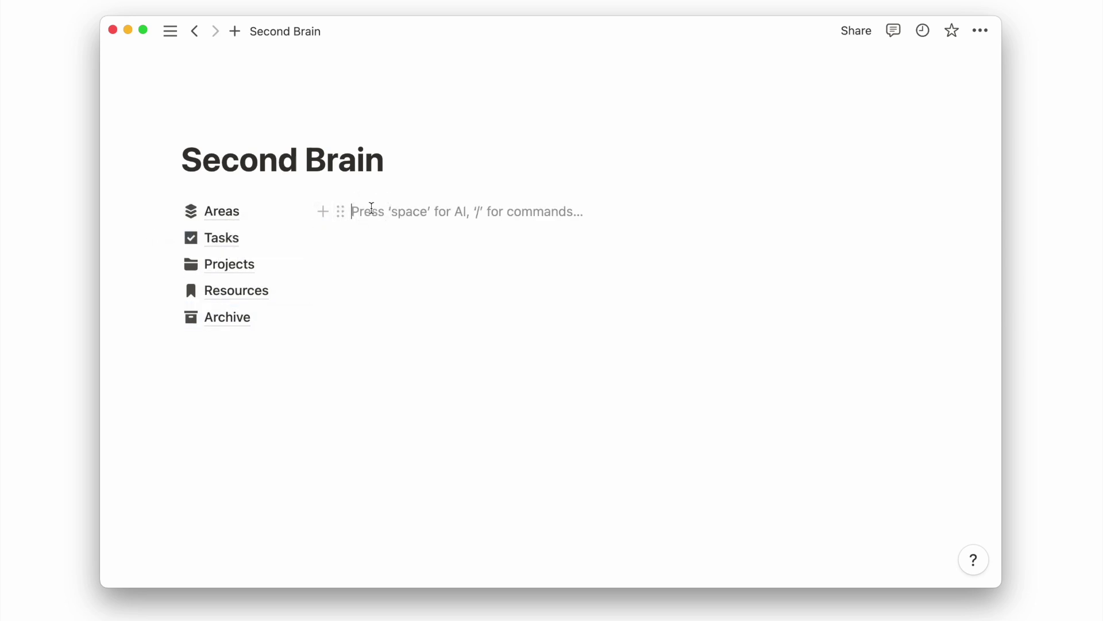
pyautogui.click(170, 264)
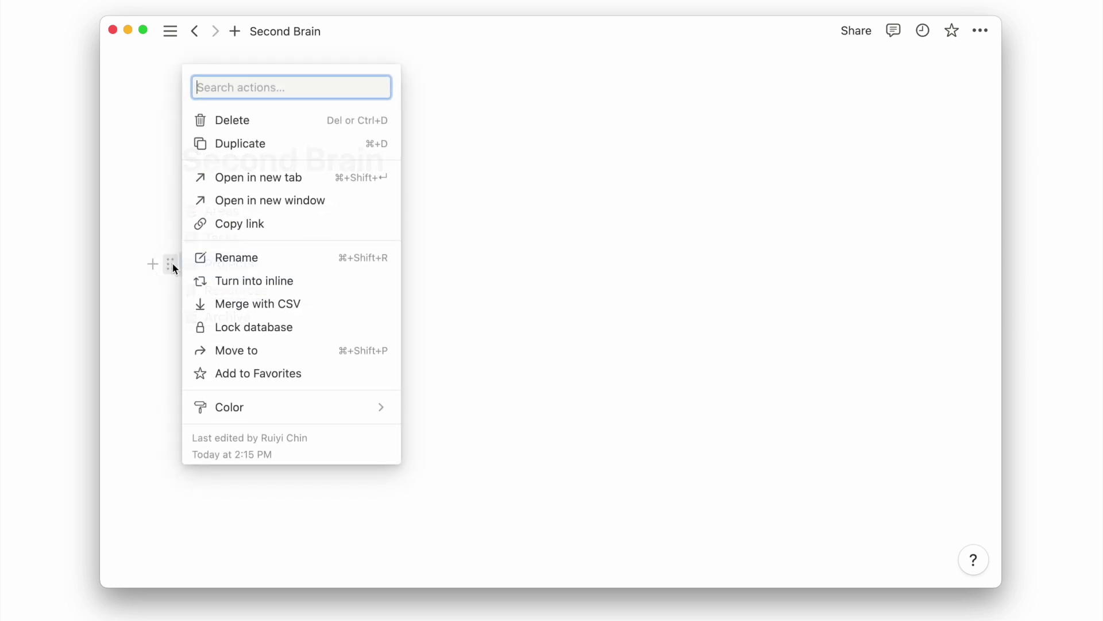
pyautogui.click(232, 225)
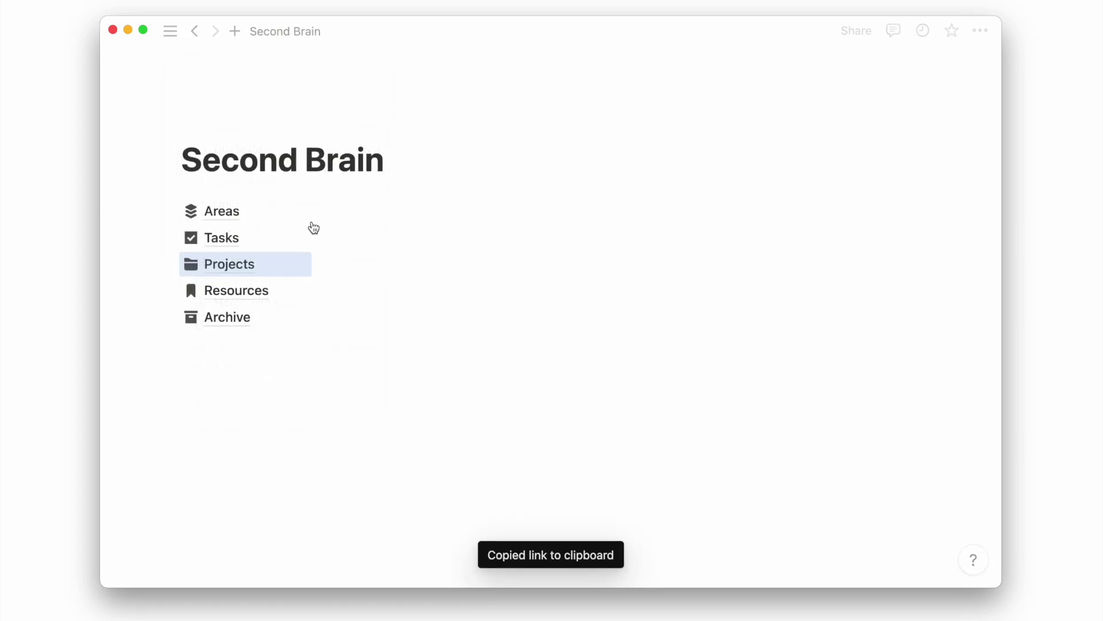
pyautogui.click(374, 218)
pyautogui.press('super+v')
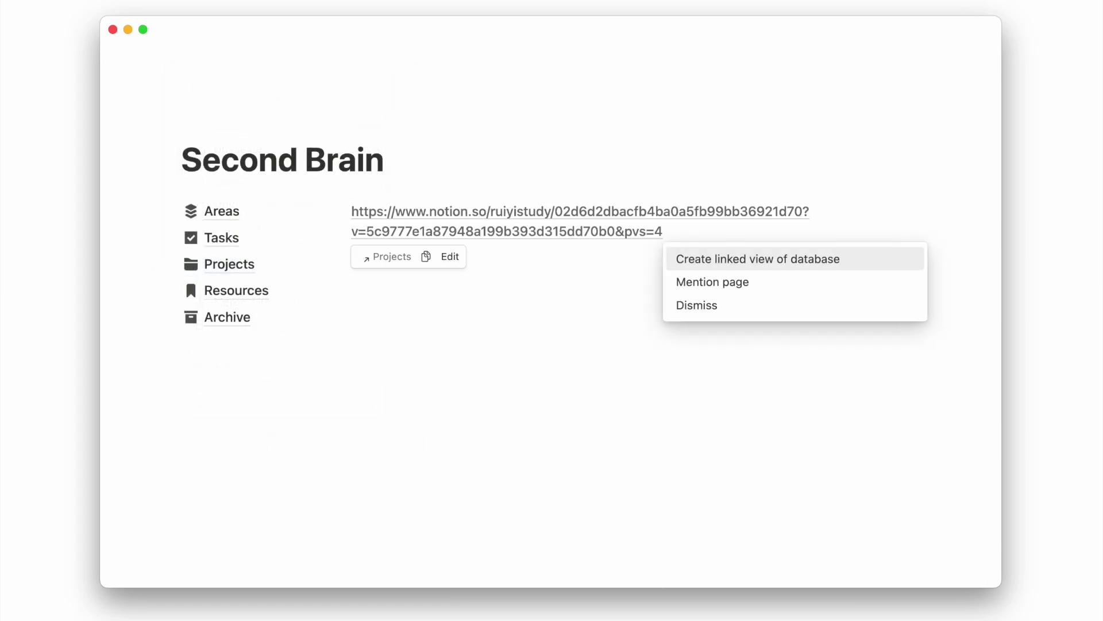
pyautogui.click(712, 263)
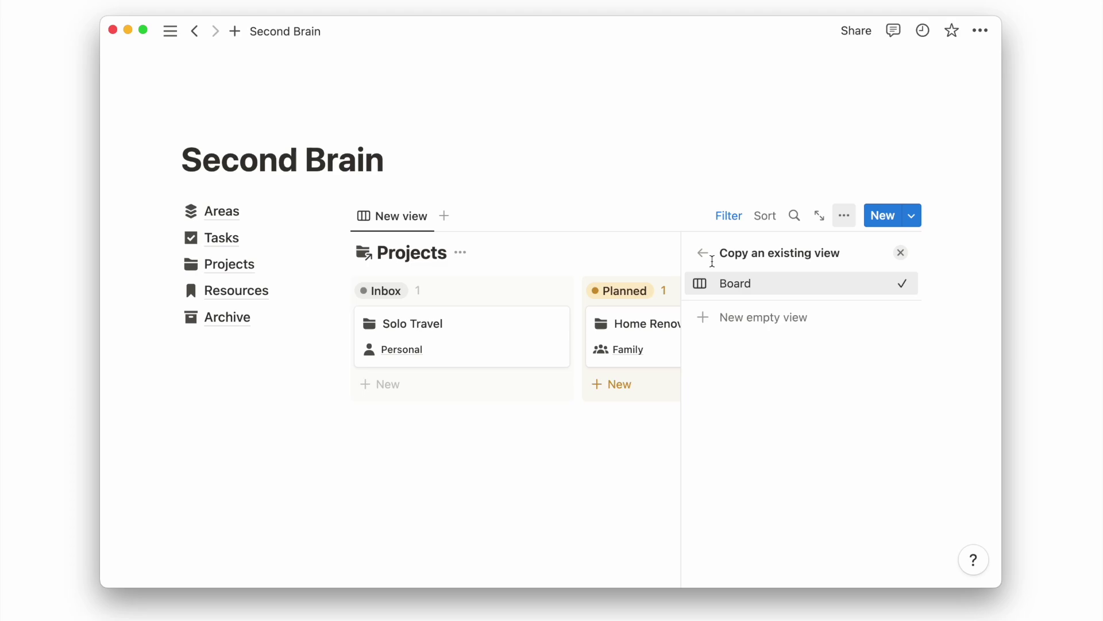
pyautogui.click(725, 284)
# Switch the Projects view to a gallery with card preview set to None.
pyautogui.click(741, 343)
pyautogui.click(876, 356)
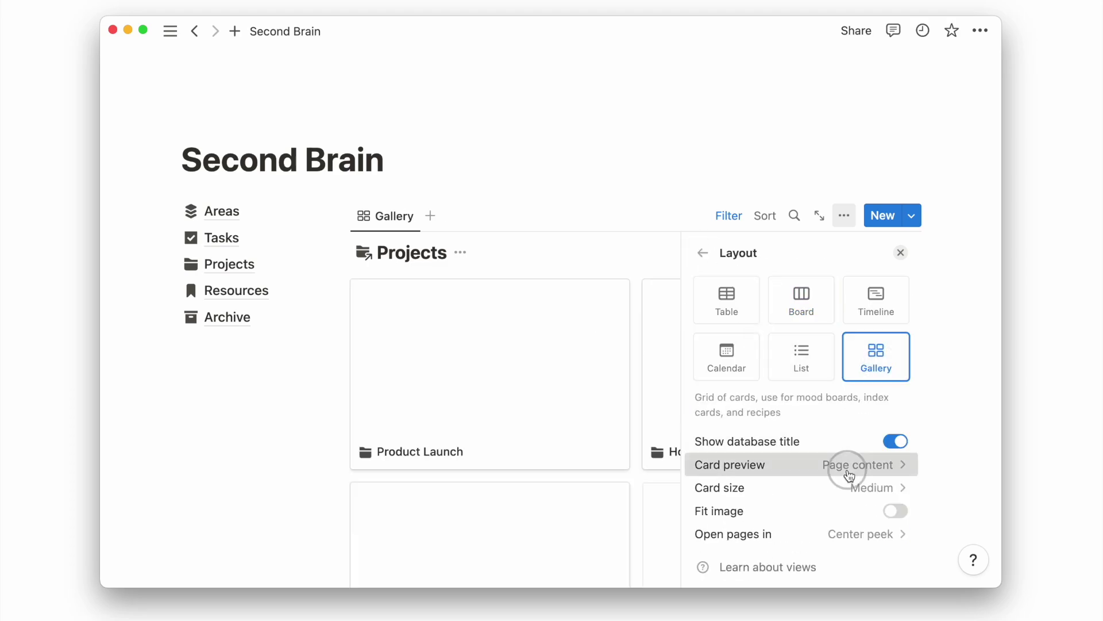
pyautogui.click(848, 471)
pyautogui.click(844, 495)
pyautogui.click(500, 278)
# Hide the database title and add a 'Projects' Heading 3 above the gallery.
pyautogui.click(460, 252)
pyautogui.click(460, 345)
pyautogui.click(431, 345)
pyautogui.moveTo(340, 341); pyautogui.dragTo(350, 205)
pyautogui.write('### ')
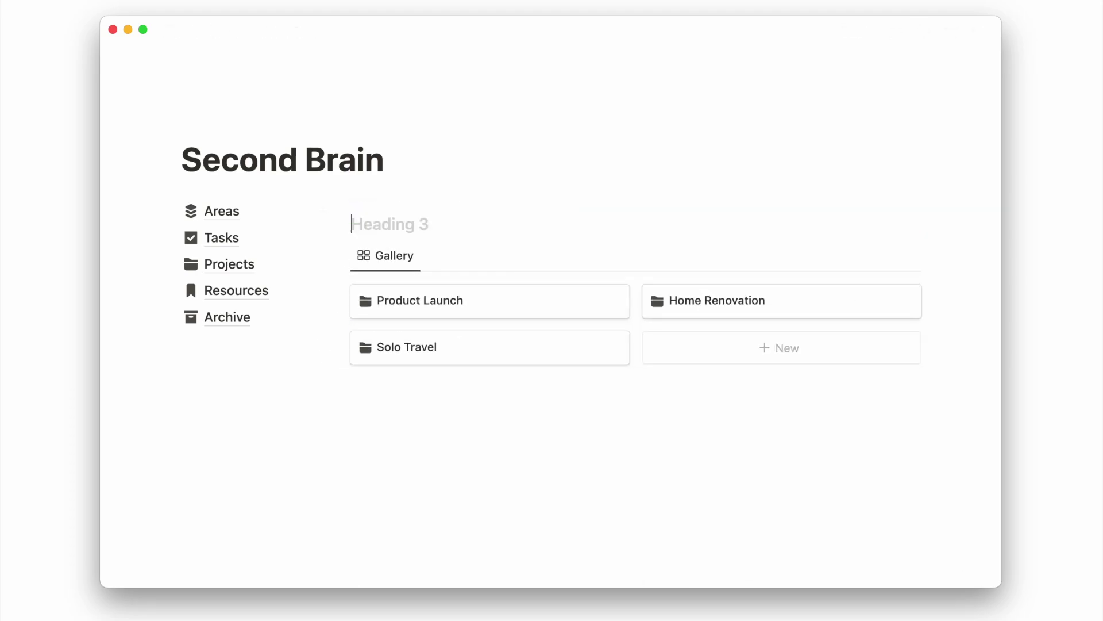
pyautogui.write('Projects')
# Show the Areas property on the Projects gallery cards.
pyautogui.click(845, 255)
pyautogui.click(747, 411)
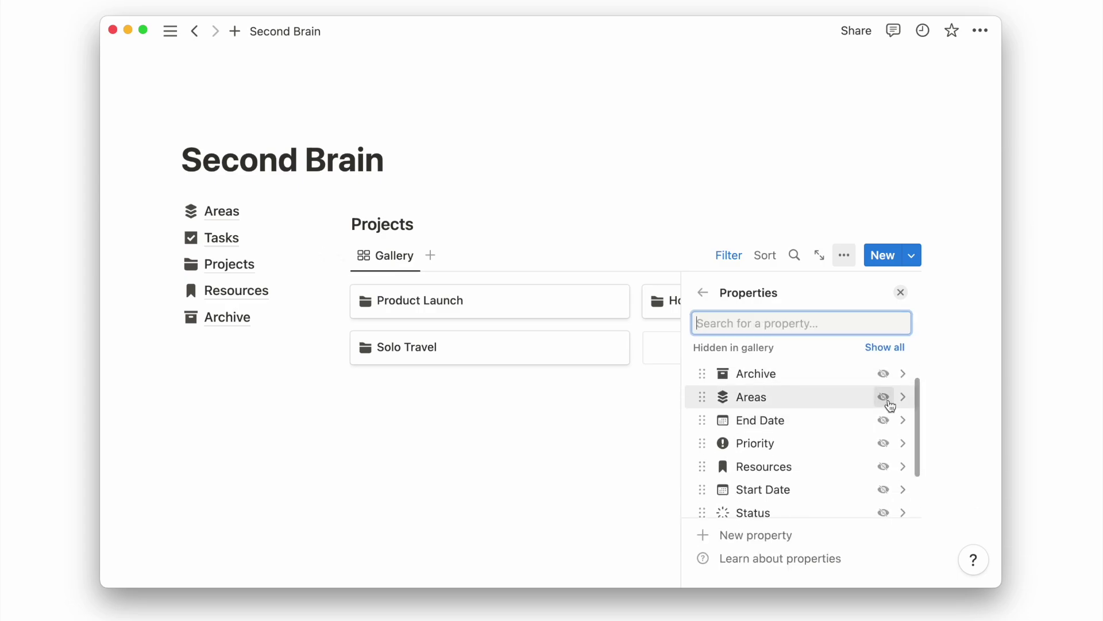
pyautogui.click(884, 397)
pyautogui.click(900, 292)
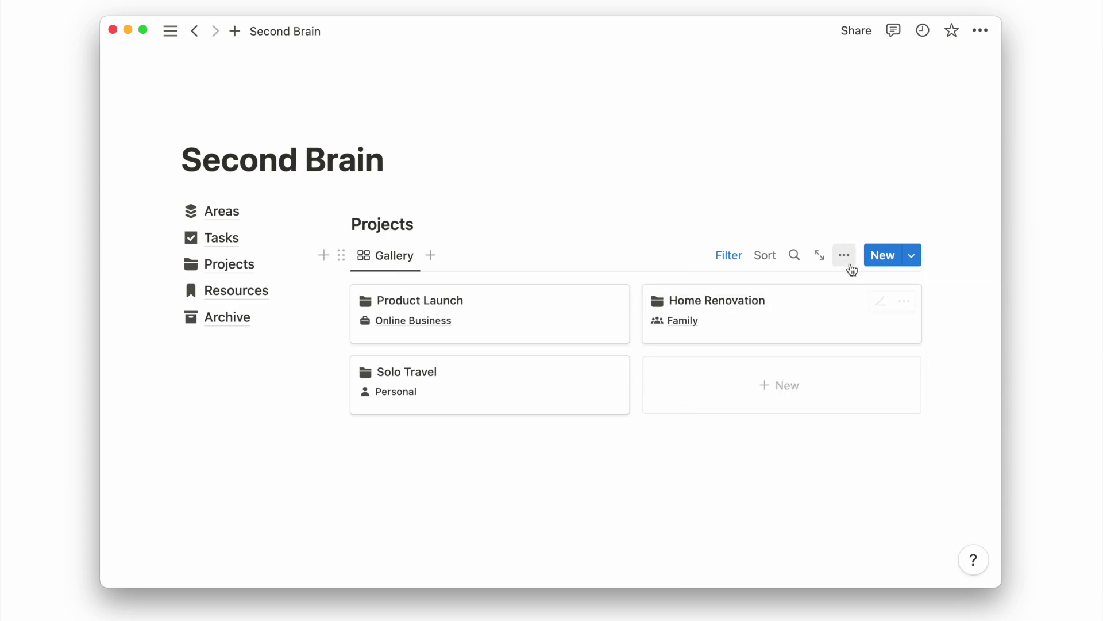
# Add a Status filter to the gallery that keeps only In Progress projects.
pyautogui.click(730, 261)
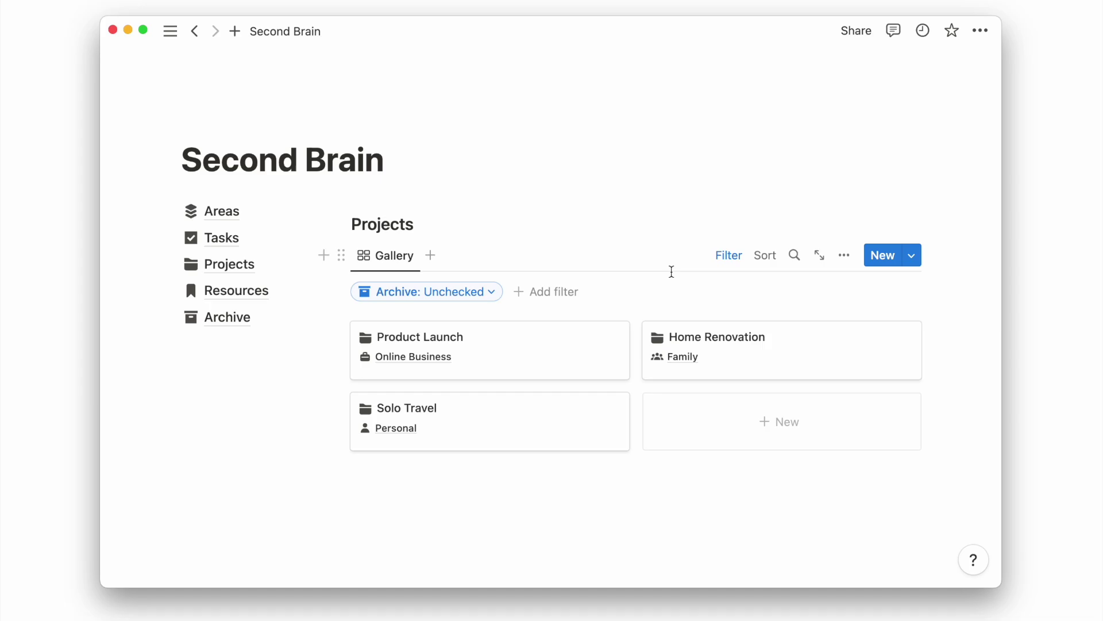
pyautogui.click(562, 296)
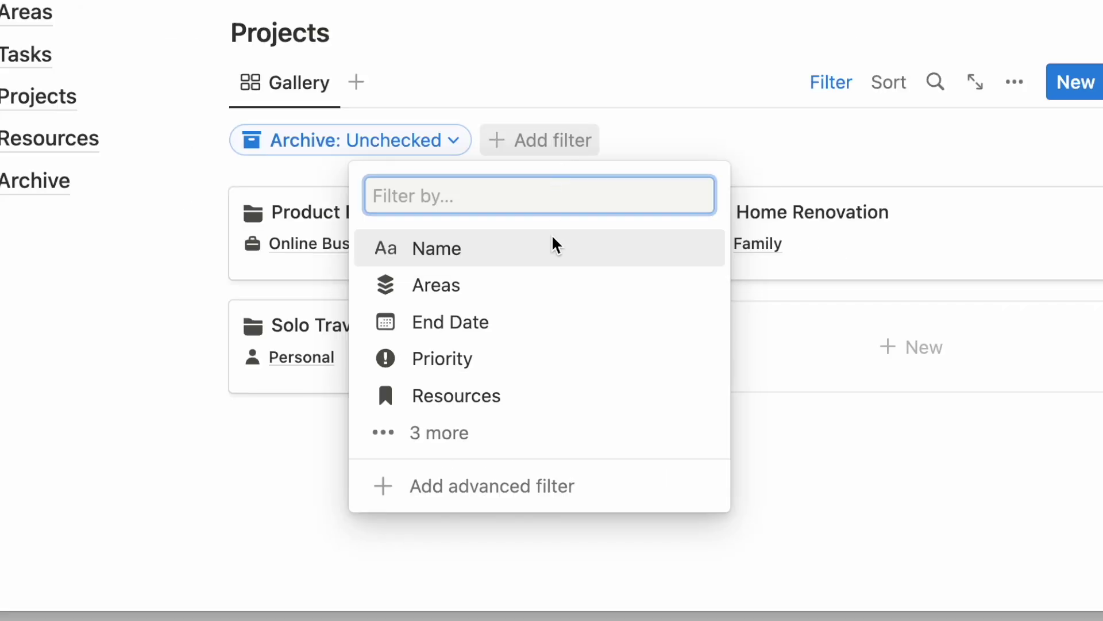
pyautogui.click(540, 446)
pyautogui.click(537, 471)
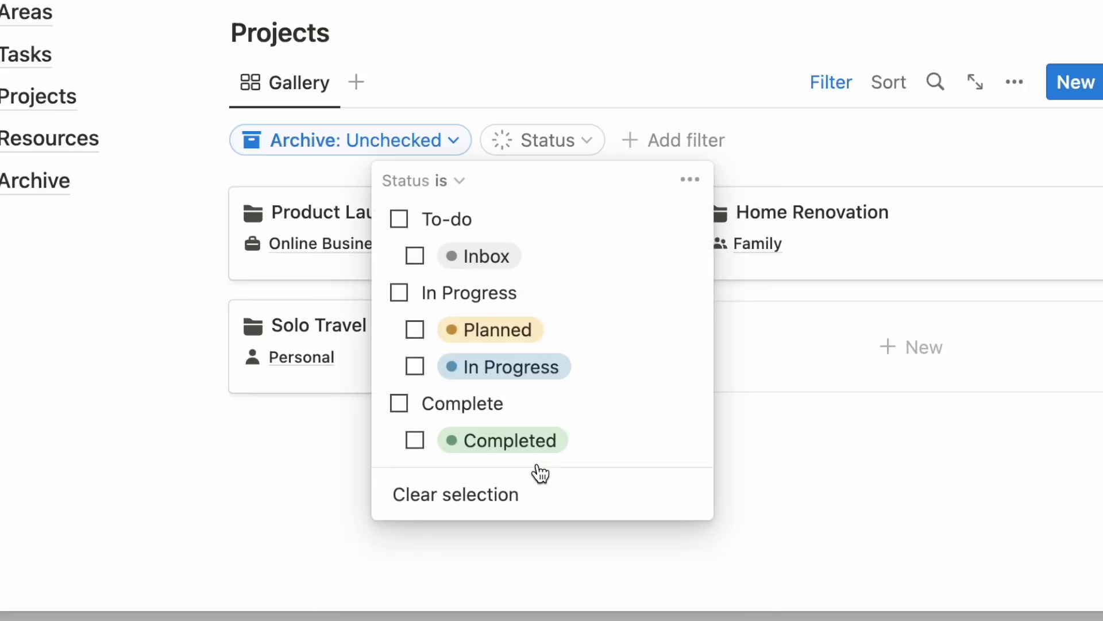
pyautogui.click(541, 371)
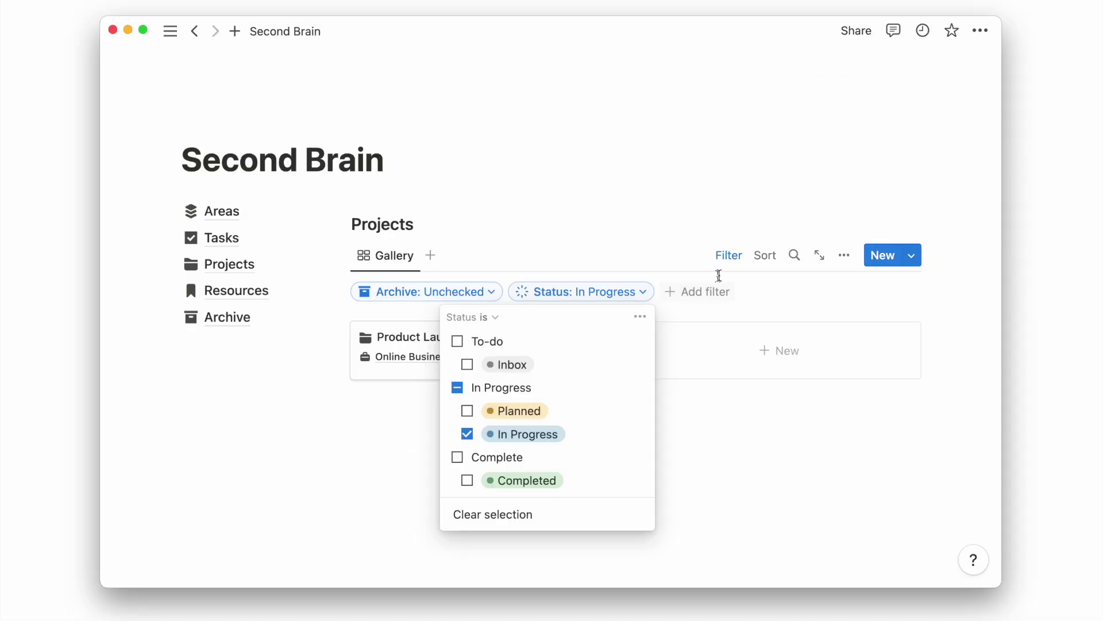
pyautogui.click(728, 258)
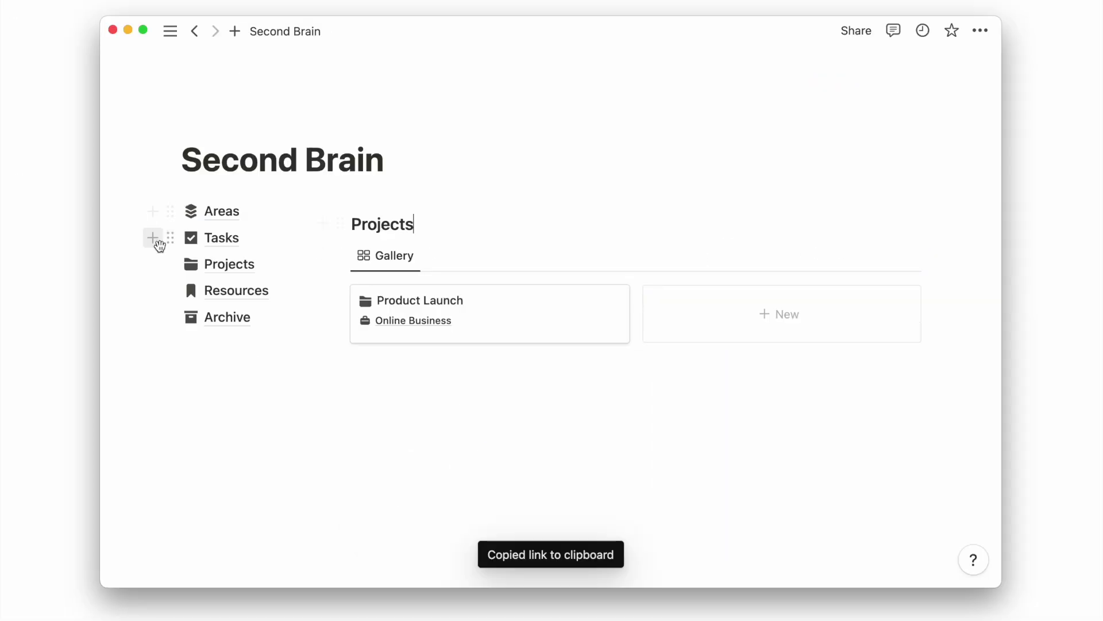
pyautogui.click(168, 245)
# Paste the Tasks database link below the gallery as a linked Incomplete view.
pyautogui.click(169, 239)
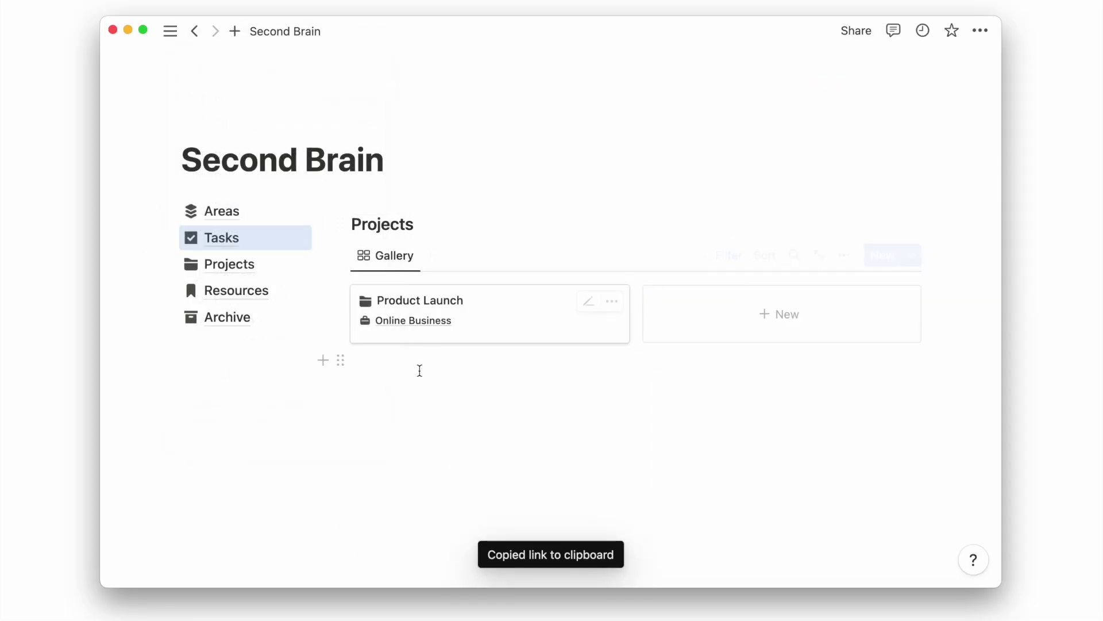
pyautogui.click(420, 370)
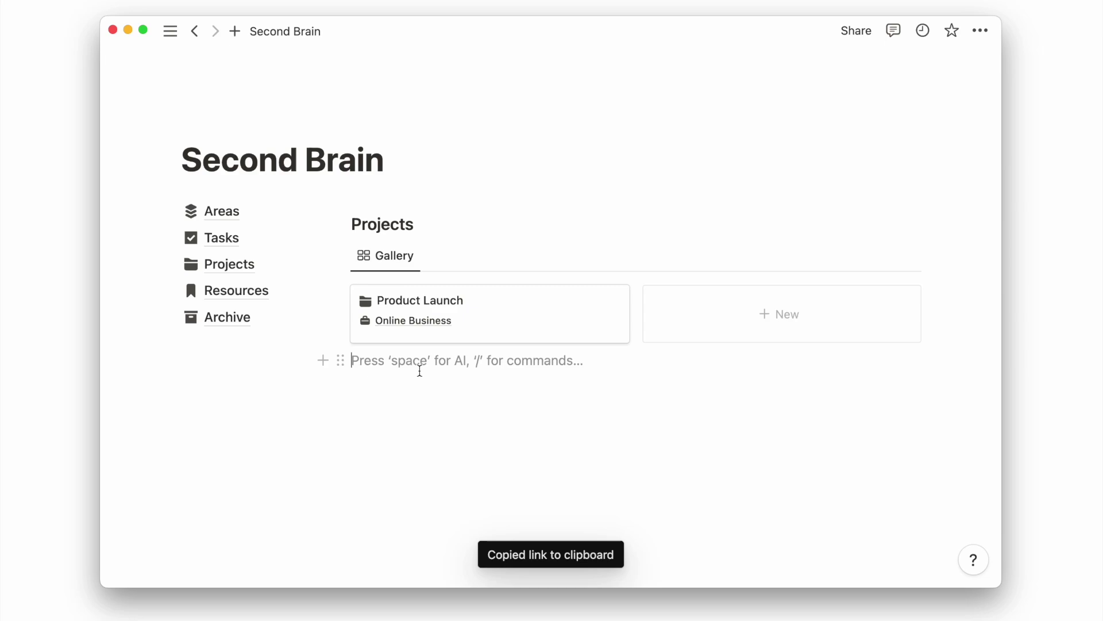
pyautogui.press('Return')
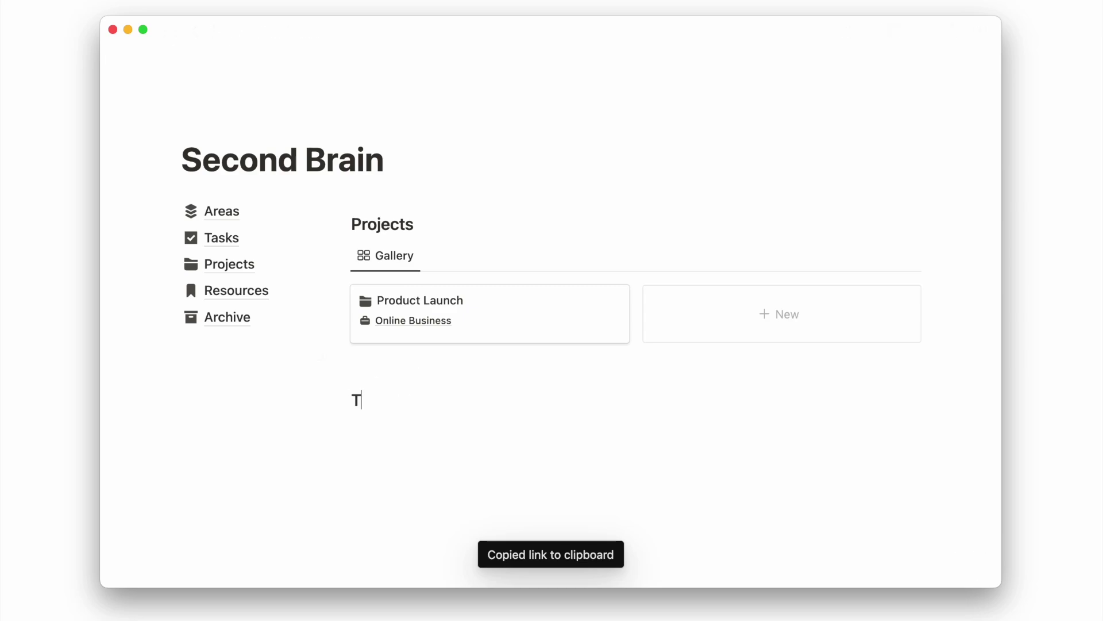
pyautogui.press('super+v')
pyautogui.click(678, 468)
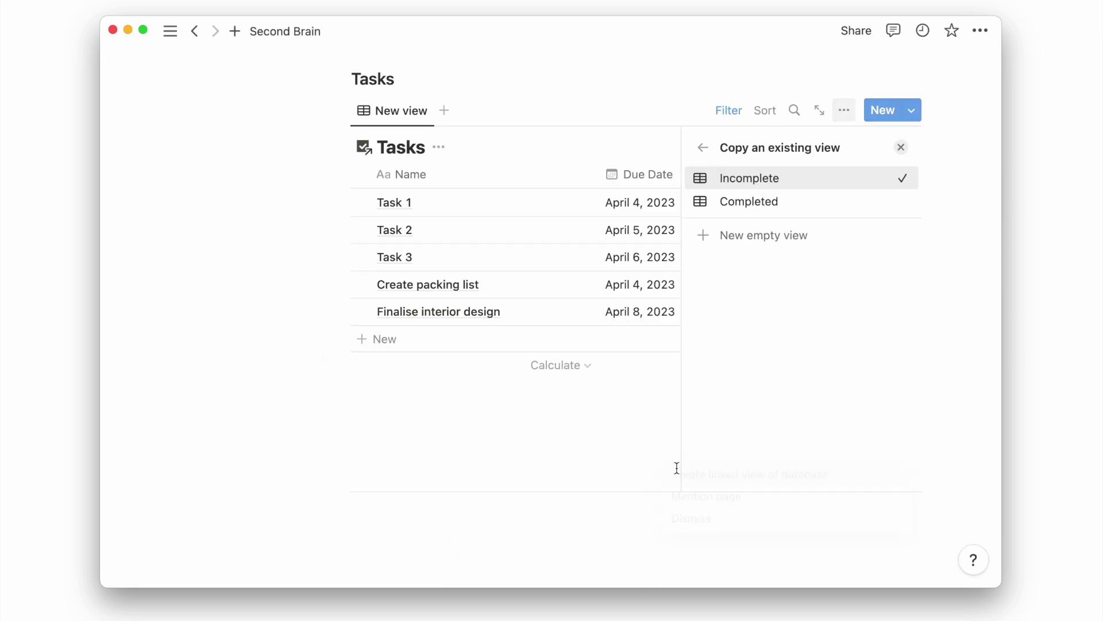
pyautogui.click(719, 172)
pyautogui.click(900, 147)
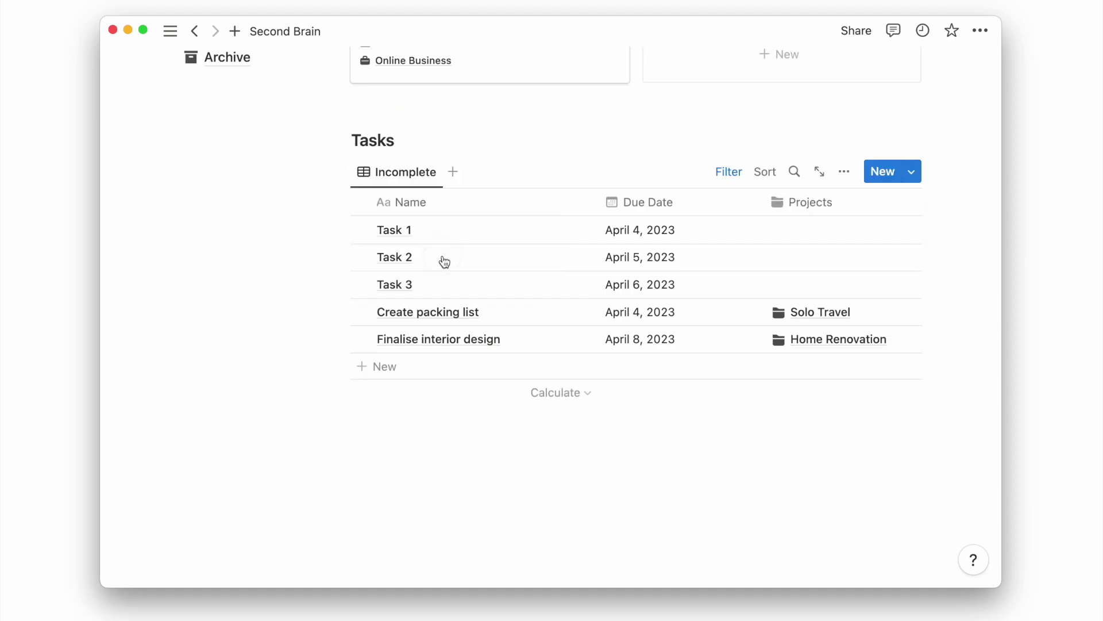
# Rename the linked table's title to 'Today' and its view to 'Tasks'.
pyautogui.doubleClick(372, 140)
pyautogui.write('Today')
pyautogui.click(416, 182)
pyautogui.write('Tasks')
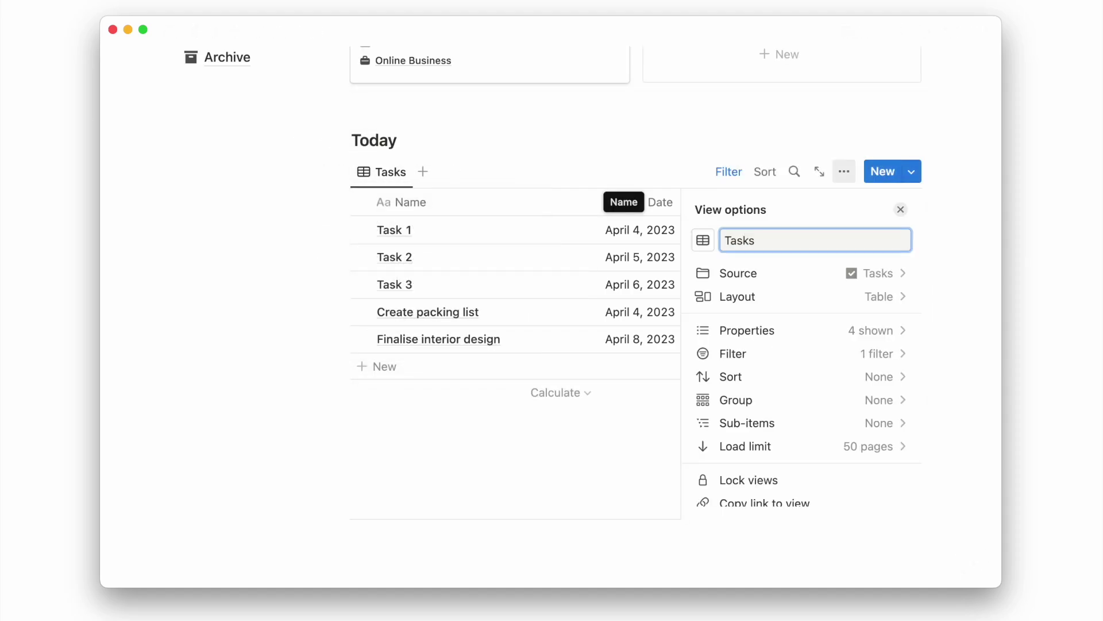
pyautogui.click(603, 143)
# Add a filter so the table shows only tasks whose Due Date is Today.
pyautogui.click(740, 177)
pyautogui.click(538, 209)
pyautogui.click(508, 319)
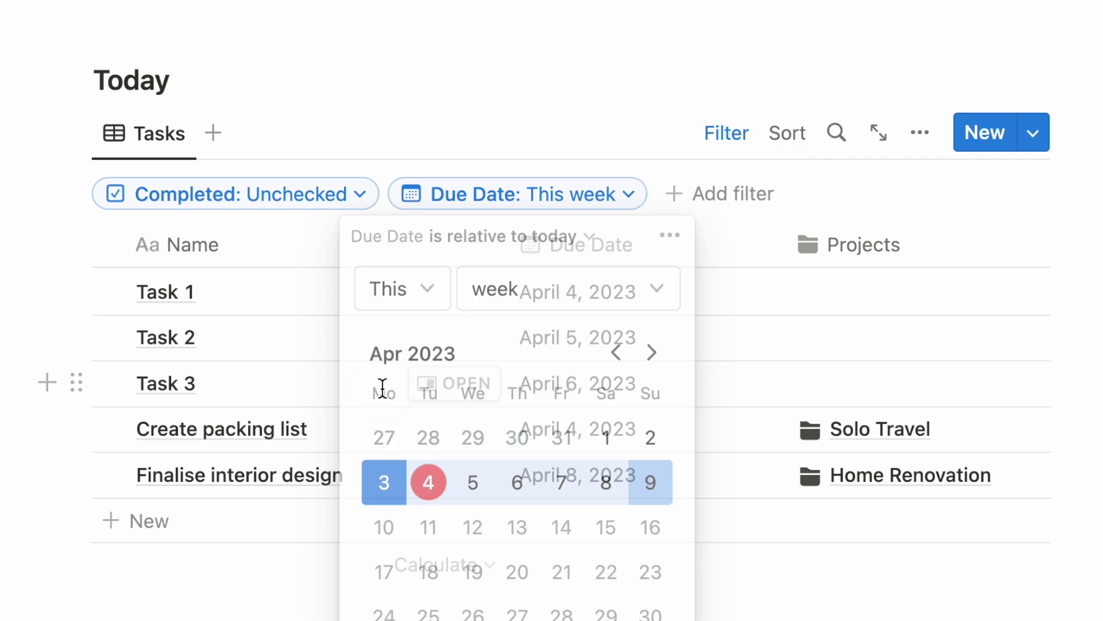
pyautogui.click(578, 237)
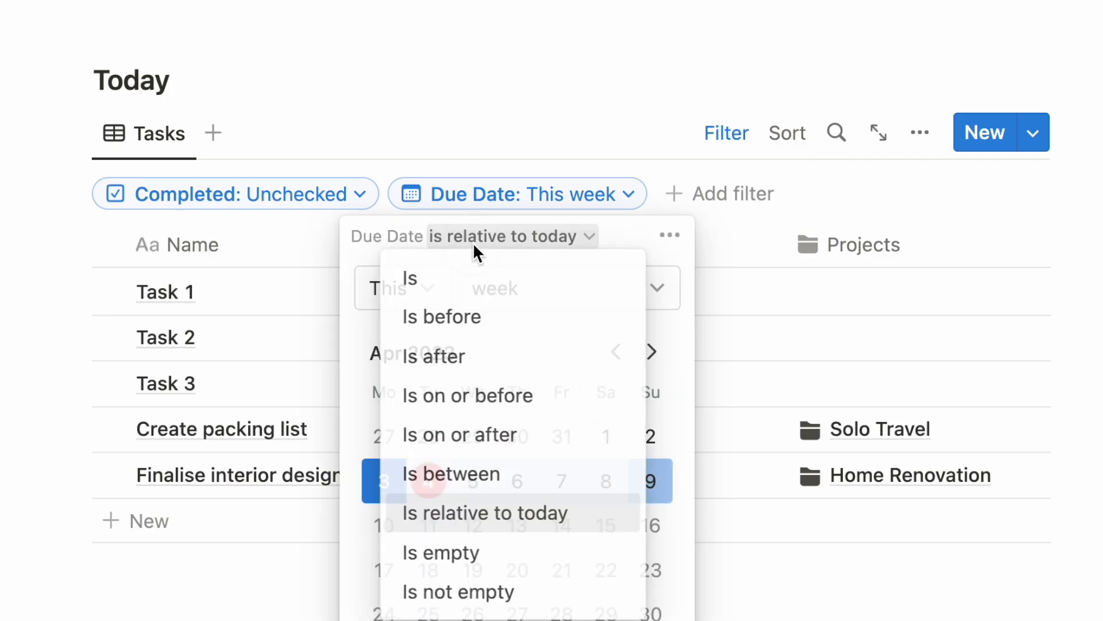
pyautogui.click(506, 278)
pyautogui.click(655, 285)
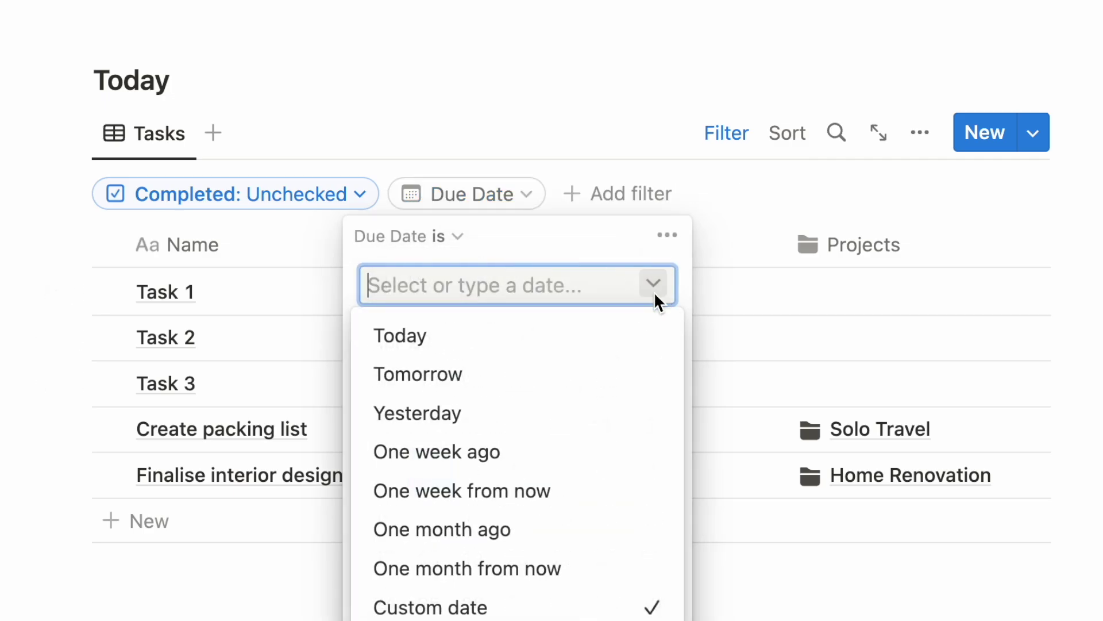
pyautogui.click(399, 335)
pyautogui.click(726, 133)
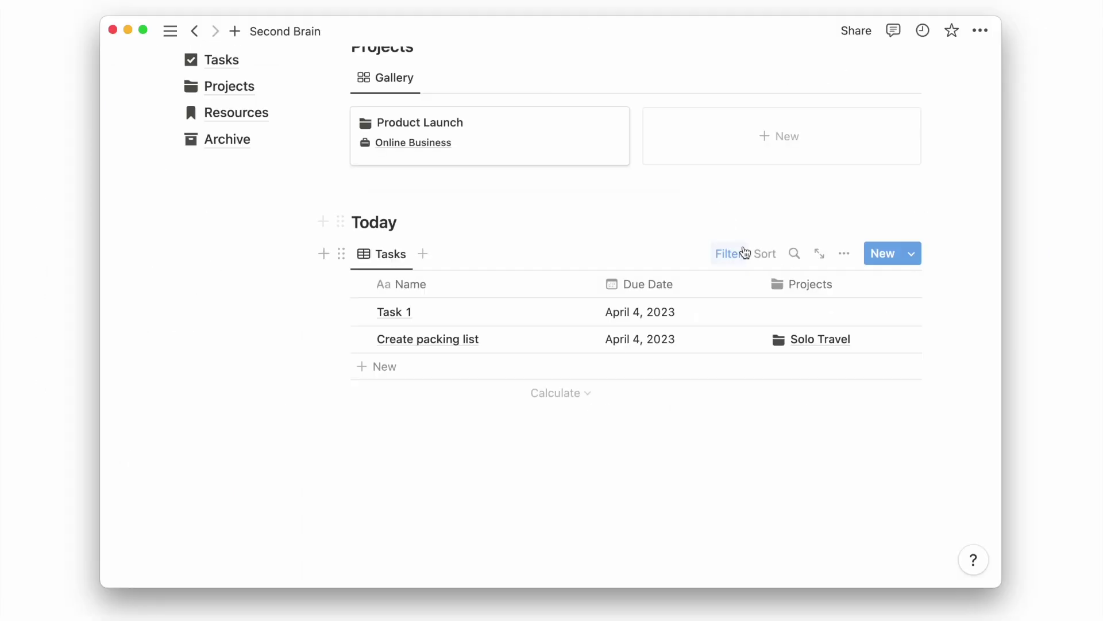
# Narrow the Name, Due Date and Projects columns and add an empty block below the table.
pyautogui.moveTo(598, 284); pyautogui.dragTo(579, 288)
pyautogui.moveTo(745, 284); pyautogui.dragTo(684, 284)
pyautogui.moveTo(850, 284); pyautogui.dragTo(828, 297)
pyautogui.click(696, 443)
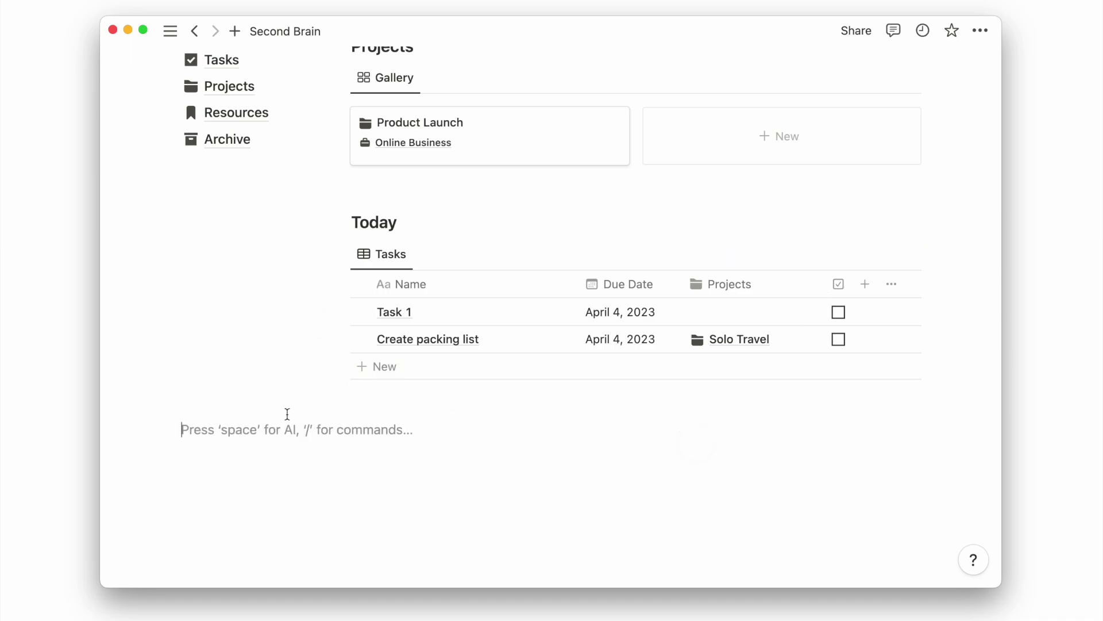
pyautogui.moveTo(170, 430); pyautogui.dragTo(409, 416)
# Add a Heading 3 line and paste a linked Tasks view based on Incomplete.
pyautogui.click(406, 416)
pyautogui.press('Return')
pyautogui.write('###')
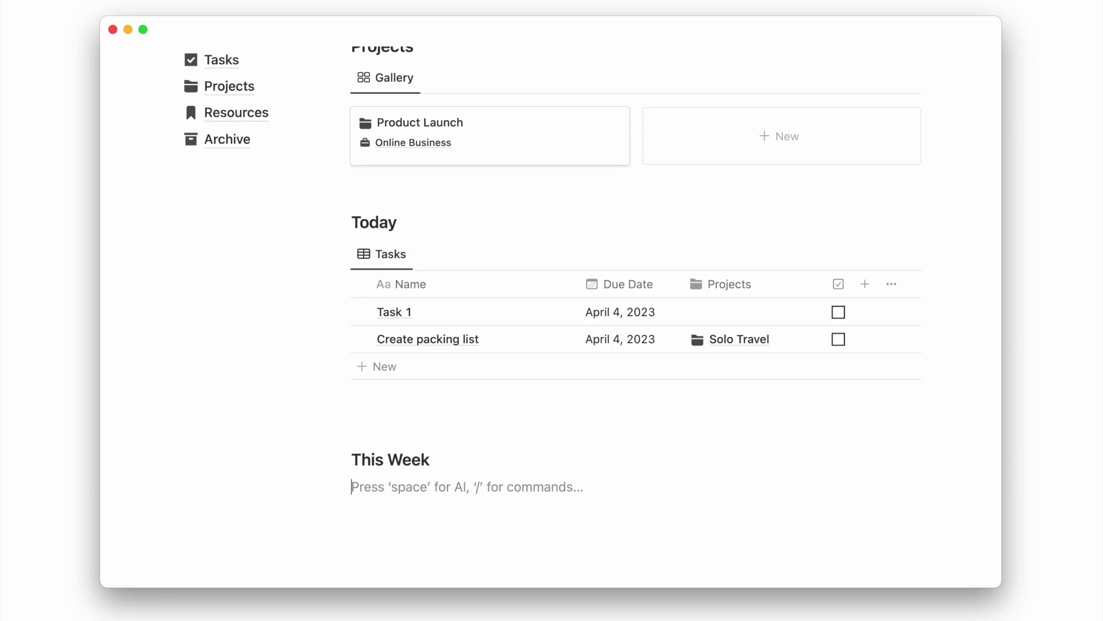
pyautogui.press('super+v')
pyautogui.click(753, 431)
pyautogui.click(751, 178)
# Turn the Tasks view into a one-week calendar and hide the database title.
pyautogui.click(742, 234)
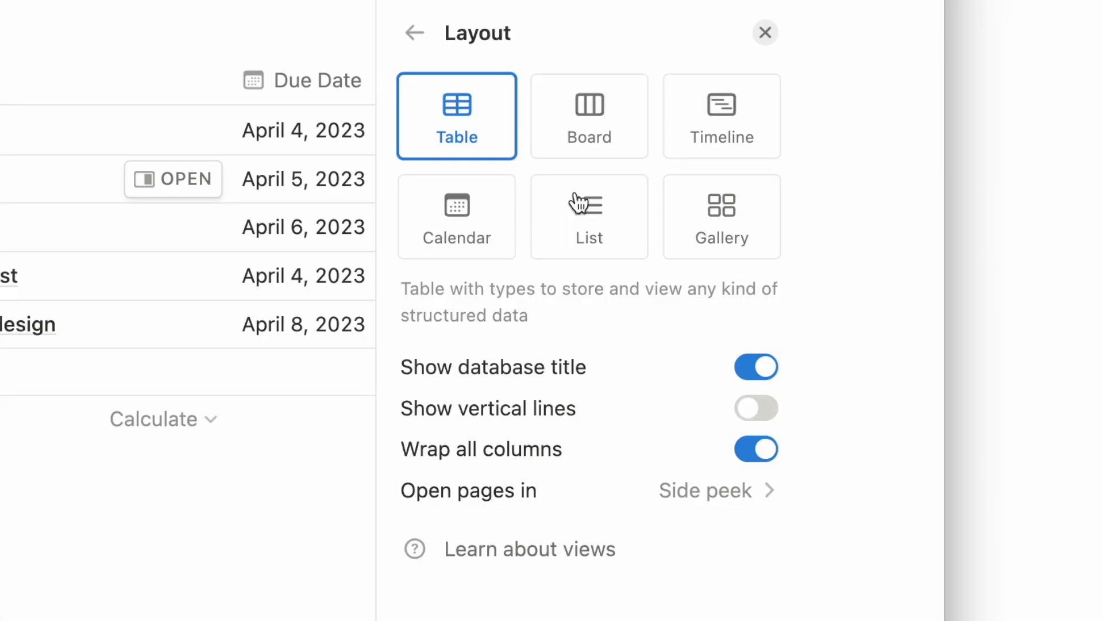
pyautogui.click(485, 222)
pyautogui.click(623, 450)
pyautogui.click(598, 546)
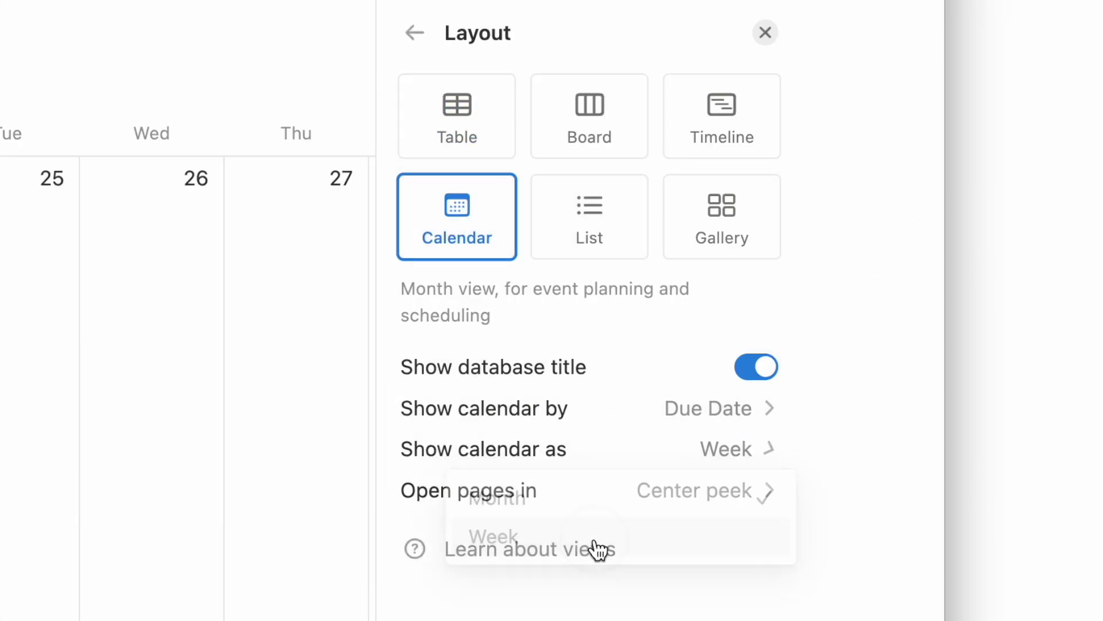
pyautogui.click(765, 32)
pyautogui.click(439, 148)
pyautogui.click(436, 234)
pyautogui.click(415, 108)
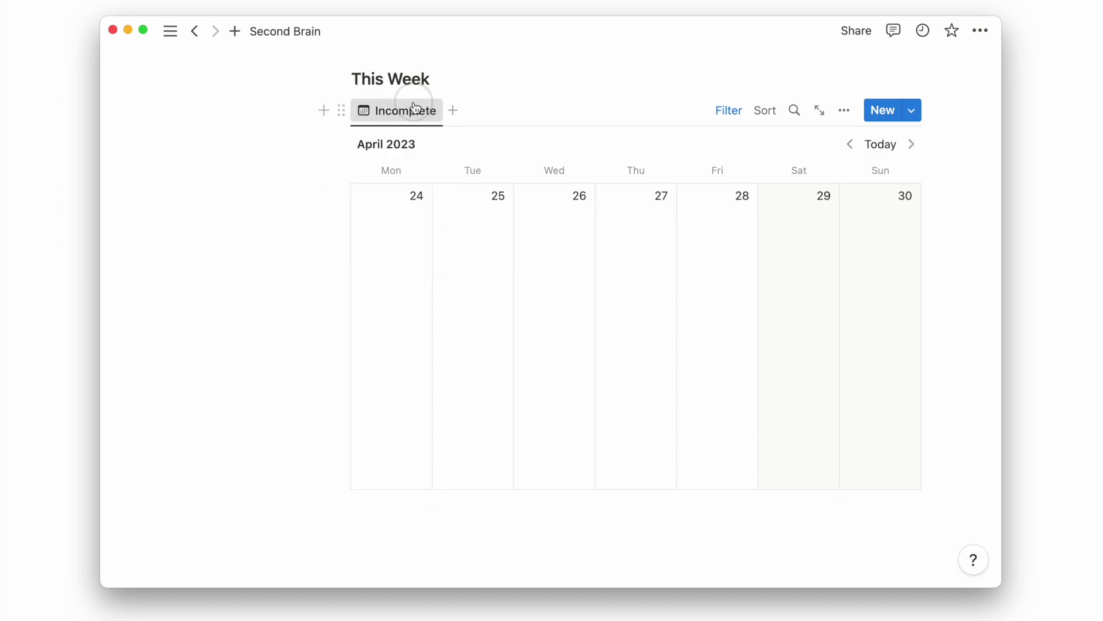
pyautogui.write('R')
pyautogui.press('Escape')
# Show the Completed property on every This Week calendar card.
pyautogui.scroll(5, 456, 86)
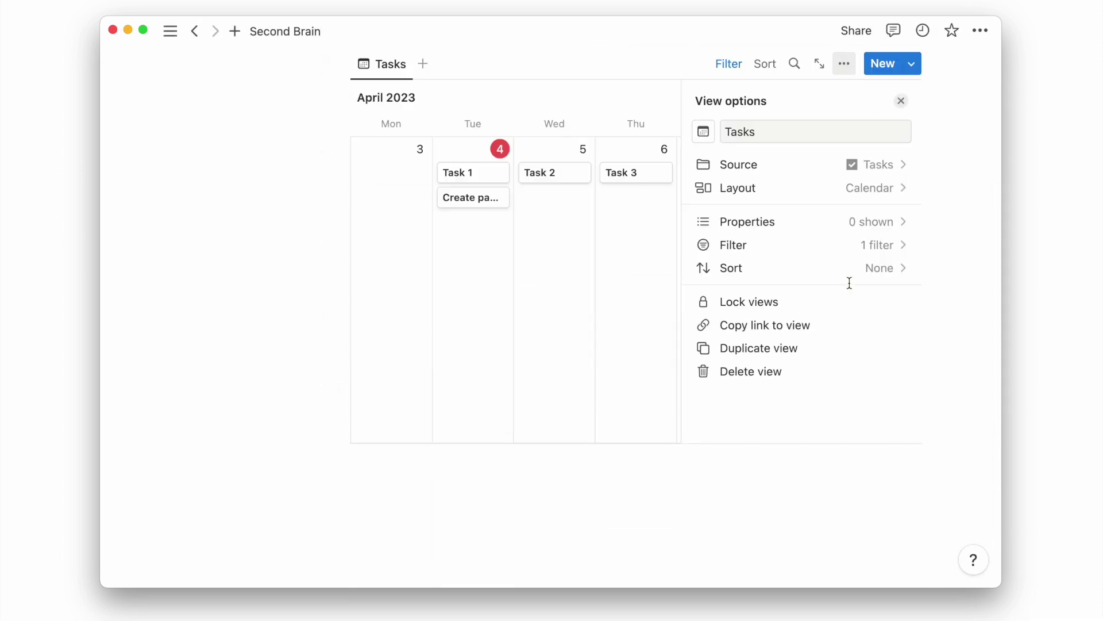
pyautogui.click(841, 221)
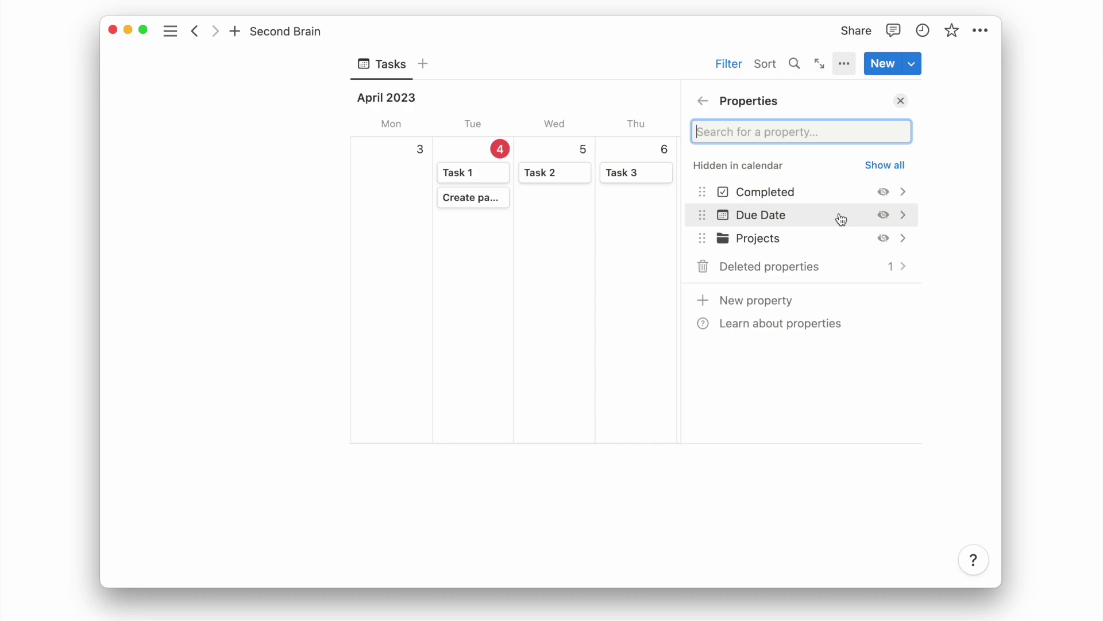
pyautogui.click(884, 194)
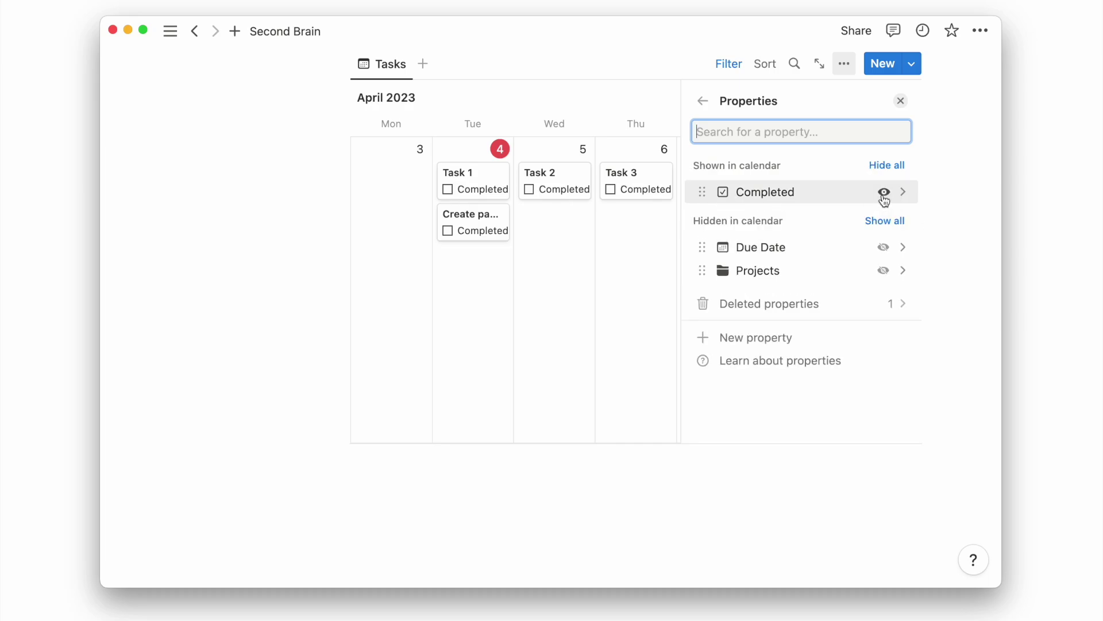
pyautogui.click(902, 102)
pyautogui.scroll(10, 798, 97)
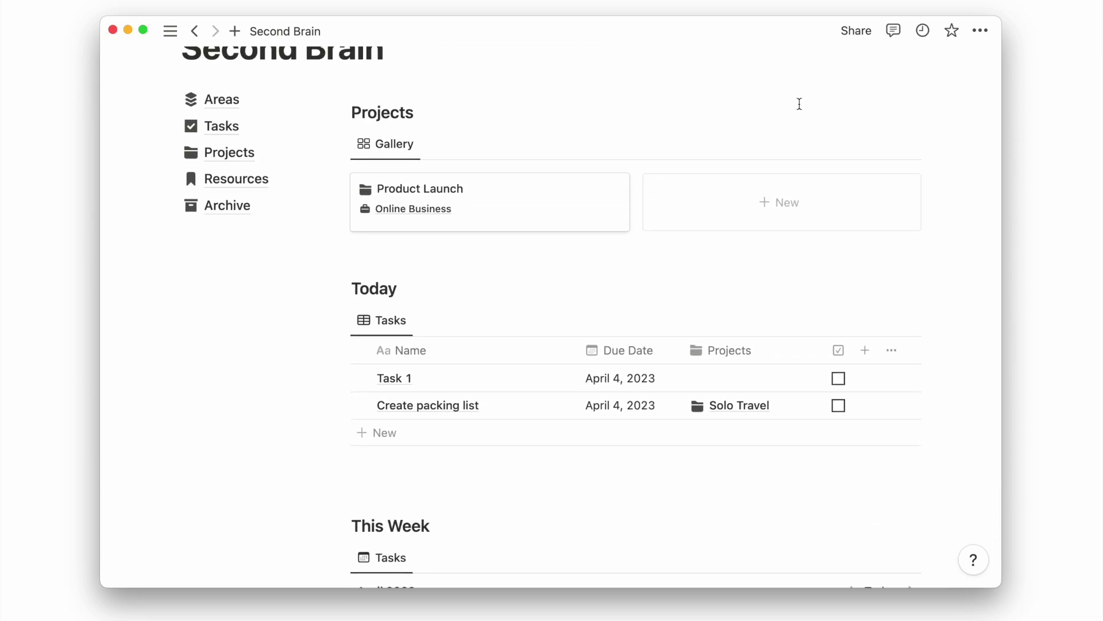
# Copy the Areas database link and move the empty line below the calendar.
pyautogui.scroll(2, 800, 104)
pyautogui.click(171, 166)
pyautogui.click(163, 186)
pyautogui.scroll(-10, 460, 291)
pyautogui.click(408, 427)
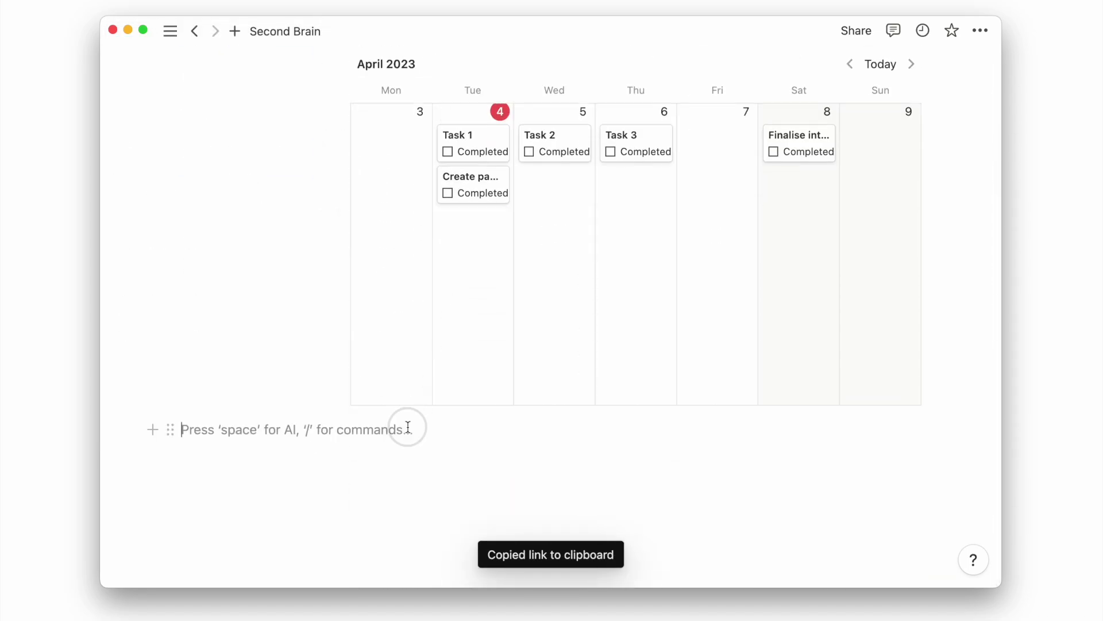
pyautogui.moveTo(250, 425); pyautogui.dragTo(370, 418)
pyautogui.click(370, 418)
# Type an 'Areas' Heading 3 and paste the Areas database link beneath it.
pyautogui.press('Return')
pyautogui.write('### Arte')
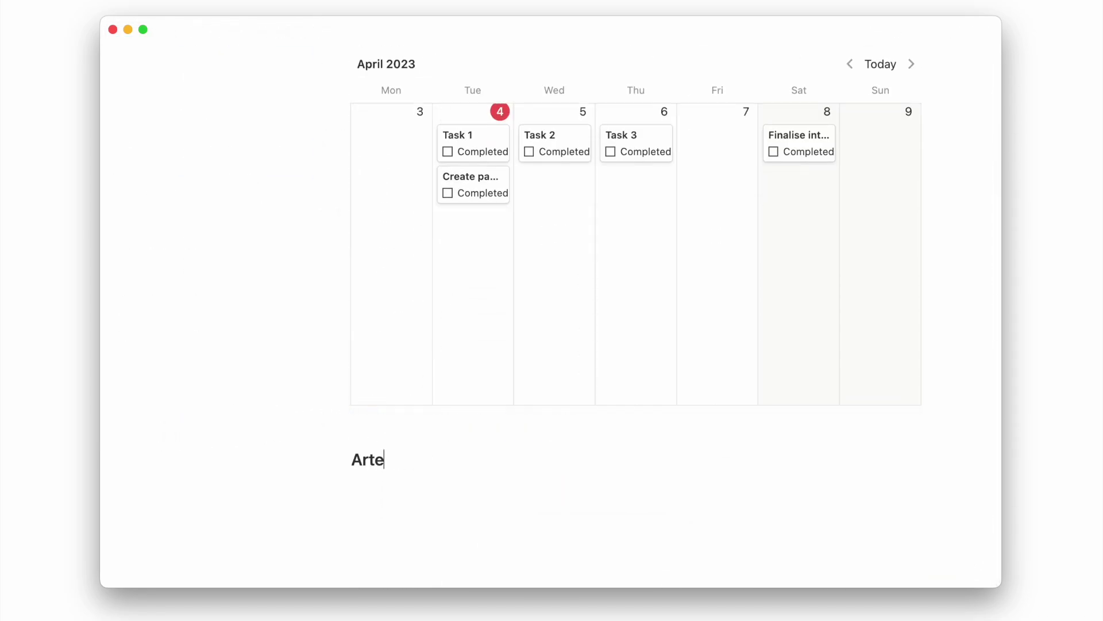
pyautogui.press('BackSpace')
pyautogui.press('BackSpace')
pyautogui.write('eas')
pyautogui.press('Return')
pyautogui.press('super+v')
# Create a linked Areas Gallery view with card preview None and the database title hidden.
pyautogui.click(690, 433)
pyautogui.click(728, 316)
pyautogui.click(767, 373)
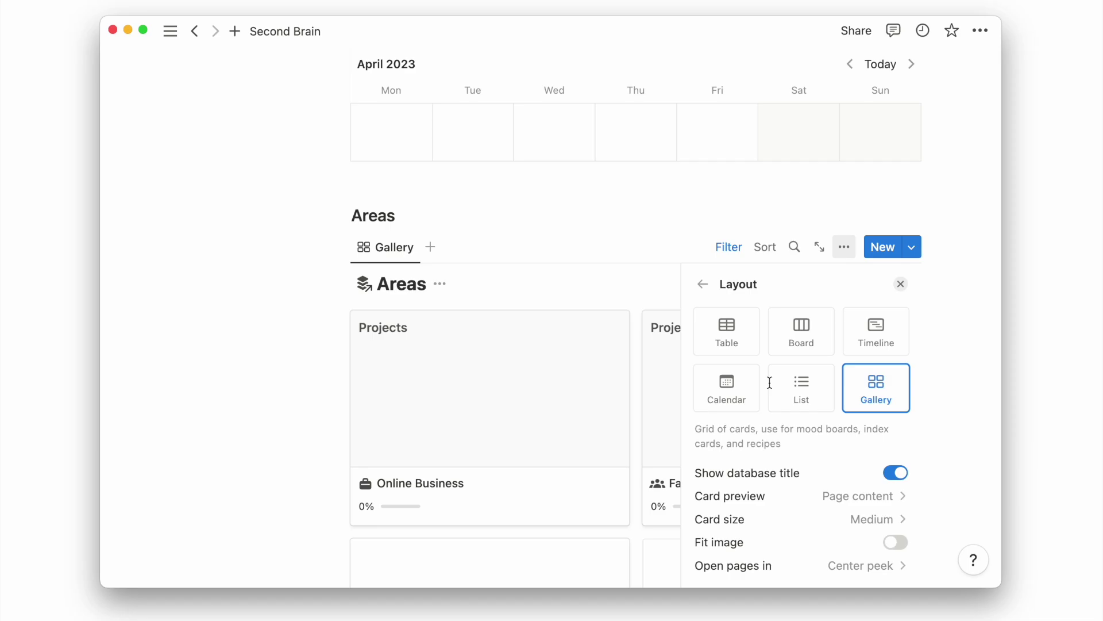
pyautogui.click(812, 496)
pyautogui.click(812, 423)
pyautogui.click(440, 285)
pyautogui.click(441, 370)
pyautogui.scroll(3, 498, 465)
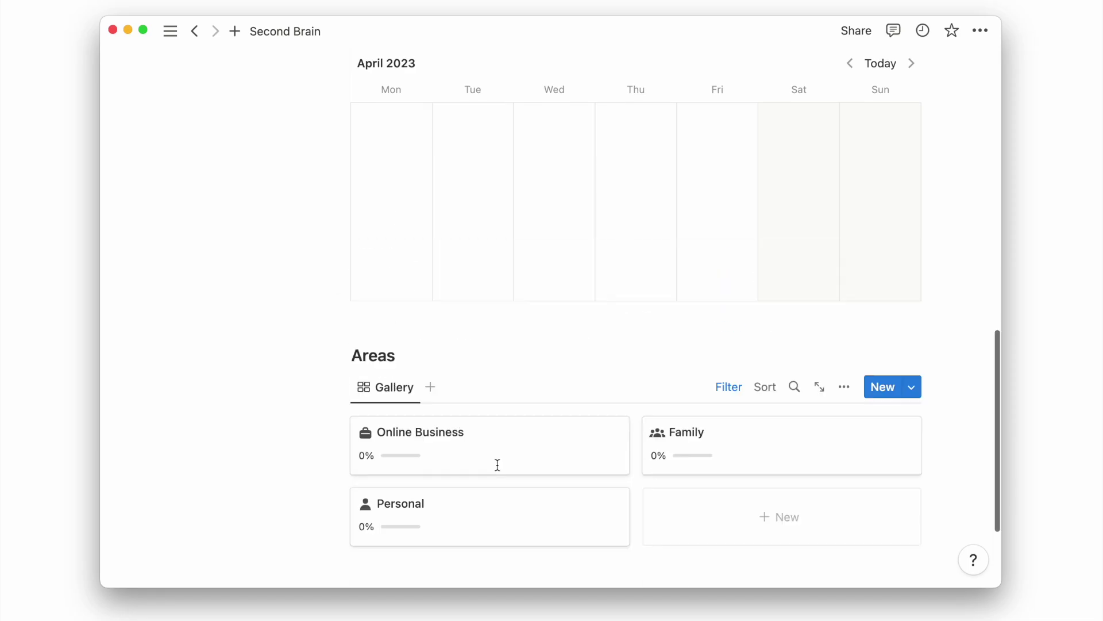
# Add a linked Resources view below Areas, name it 'Resources' and hide the database title.
pyautogui.scroll(15, 497, 464)
pyautogui.click(156, 290)
pyautogui.click(240, 250)
pyautogui.scroll(-15, 400, 419)
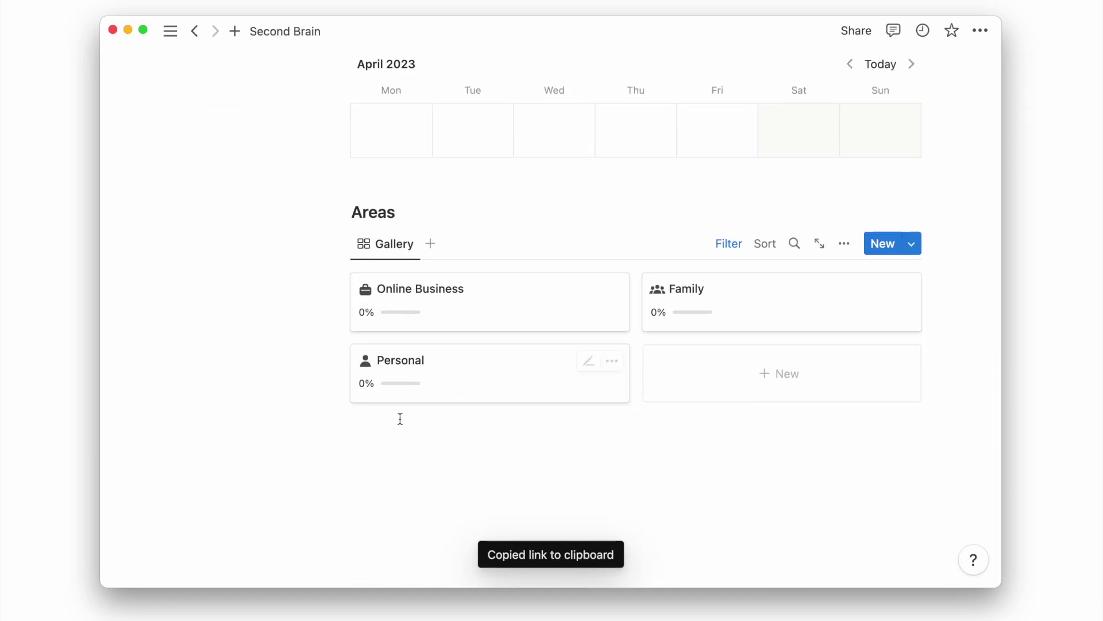
pyautogui.click(395, 418)
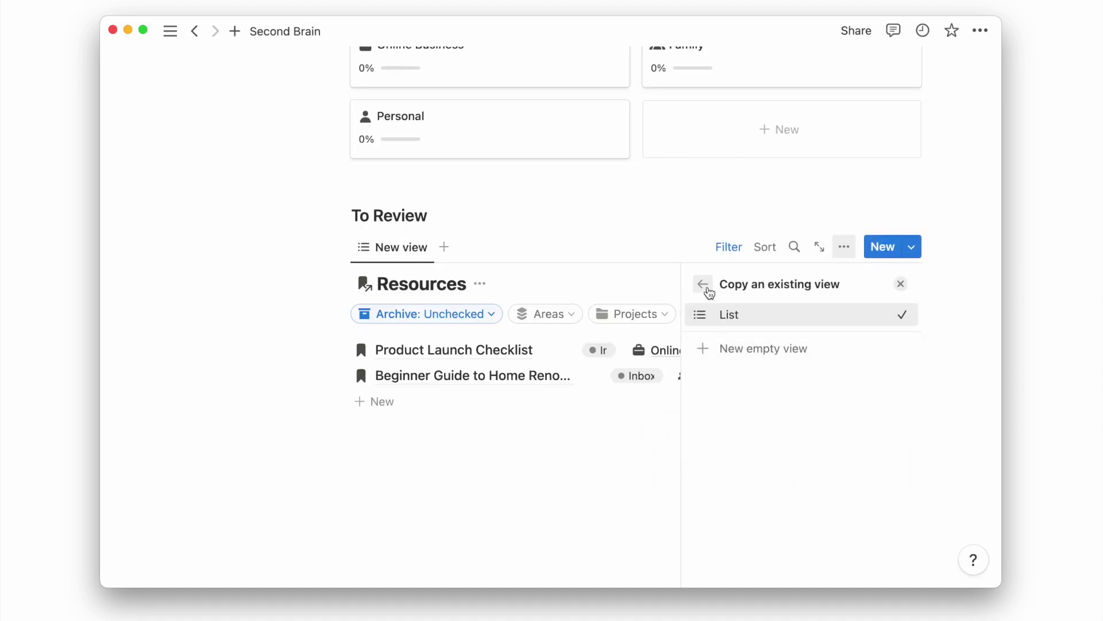
pyautogui.click(705, 286)
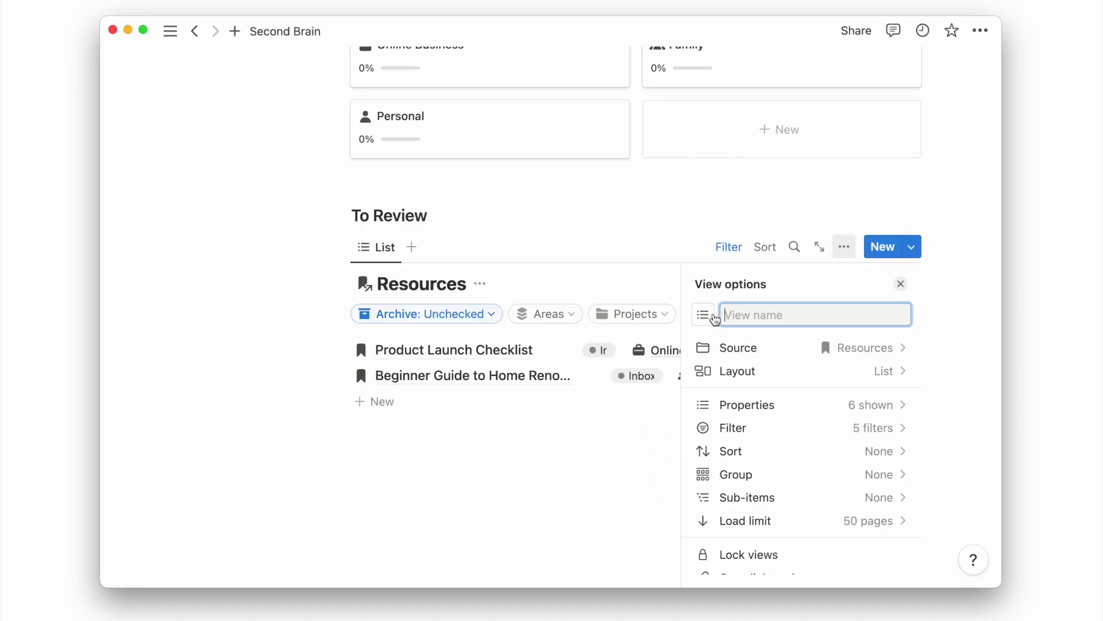
pyautogui.write('Resources')
pyautogui.click(480, 283)
pyautogui.click(469, 370)
pyautogui.click(565, 306)
# Delete the Areas, Projects, Tags and Type filters from the Resources view.
pyautogui.click(639, 327)
pyautogui.click(684, 339)
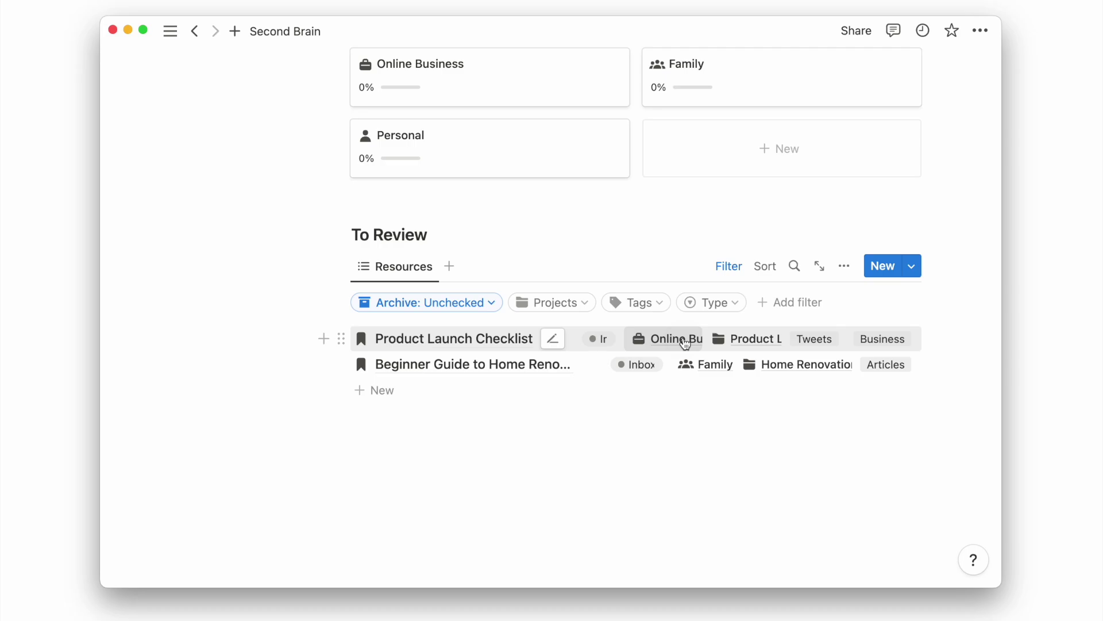
pyautogui.click(560, 303)
pyautogui.click(644, 328)
pyautogui.click(680, 337)
pyautogui.click(549, 302)
pyautogui.click(636, 327)
pyautogui.click(665, 335)
pyautogui.click(546, 303)
pyautogui.click(637, 326)
pyautogui.click(672, 333)
# Filter the Resources list to Status To Review.
pyautogui.click(574, 302)
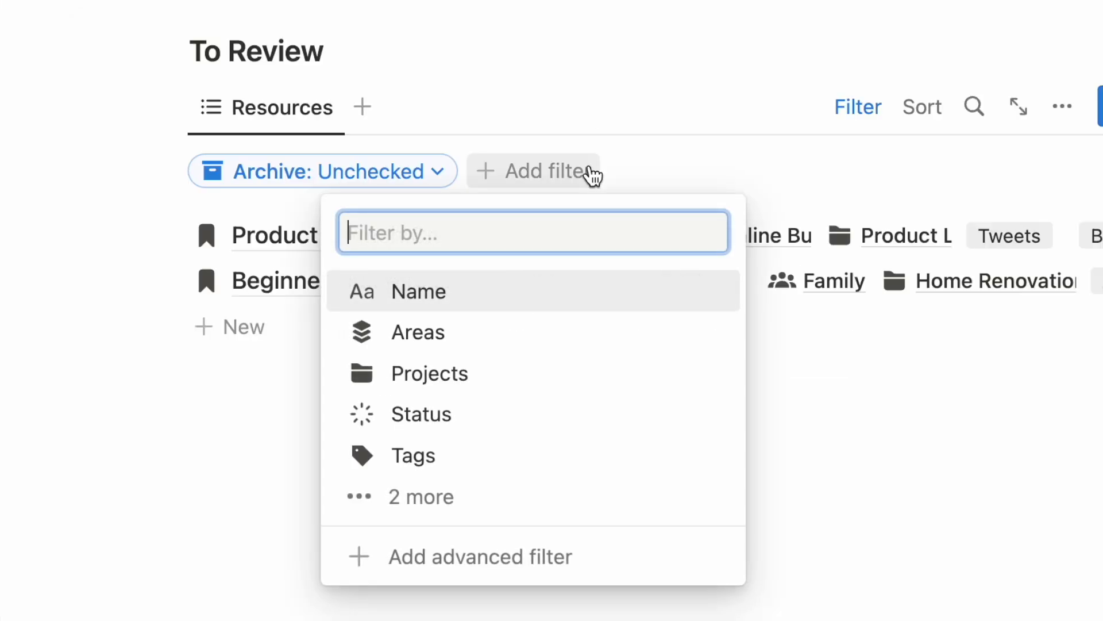
pyautogui.click(517, 424)
pyautogui.click(506, 345)
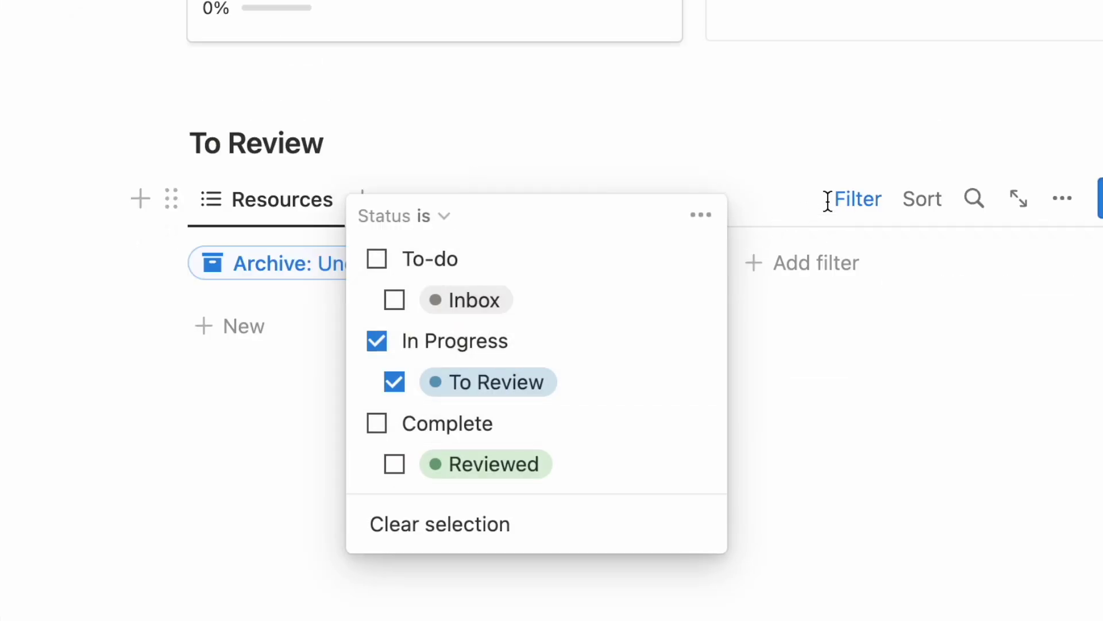
pyautogui.click(862, 204)
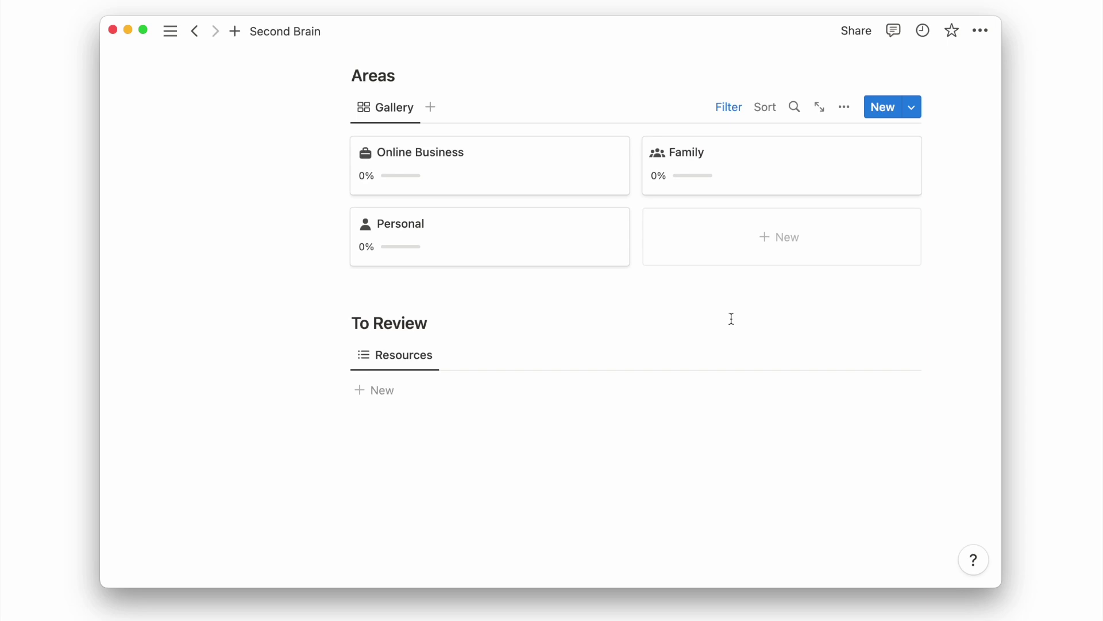
pyautogui.scroll(10, 731, 318)
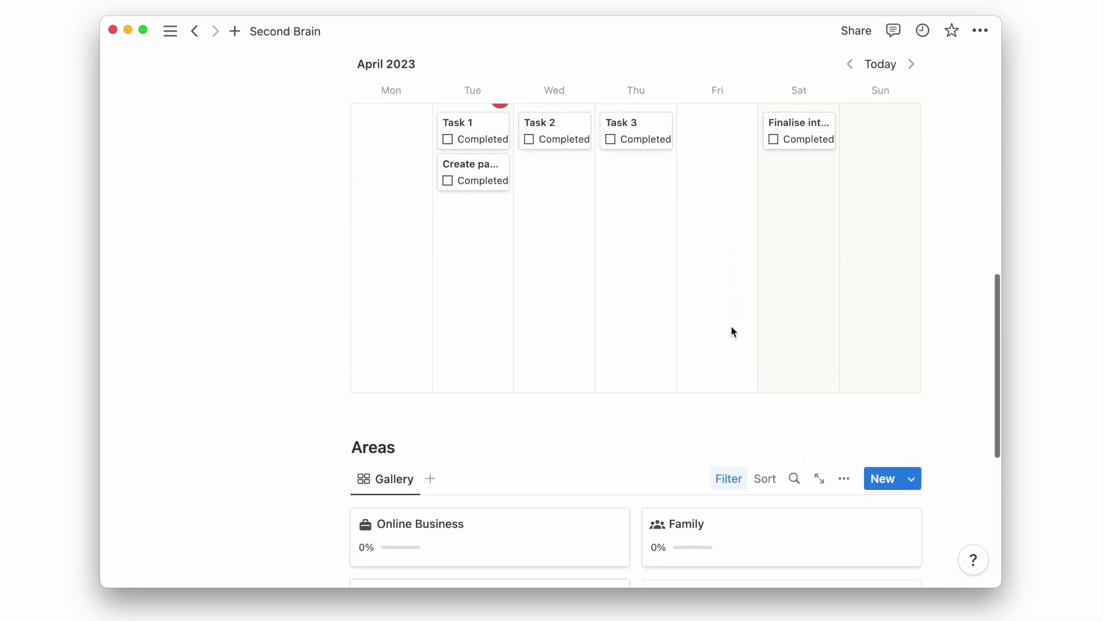
pyautogui.scroll(10, 733, 352)
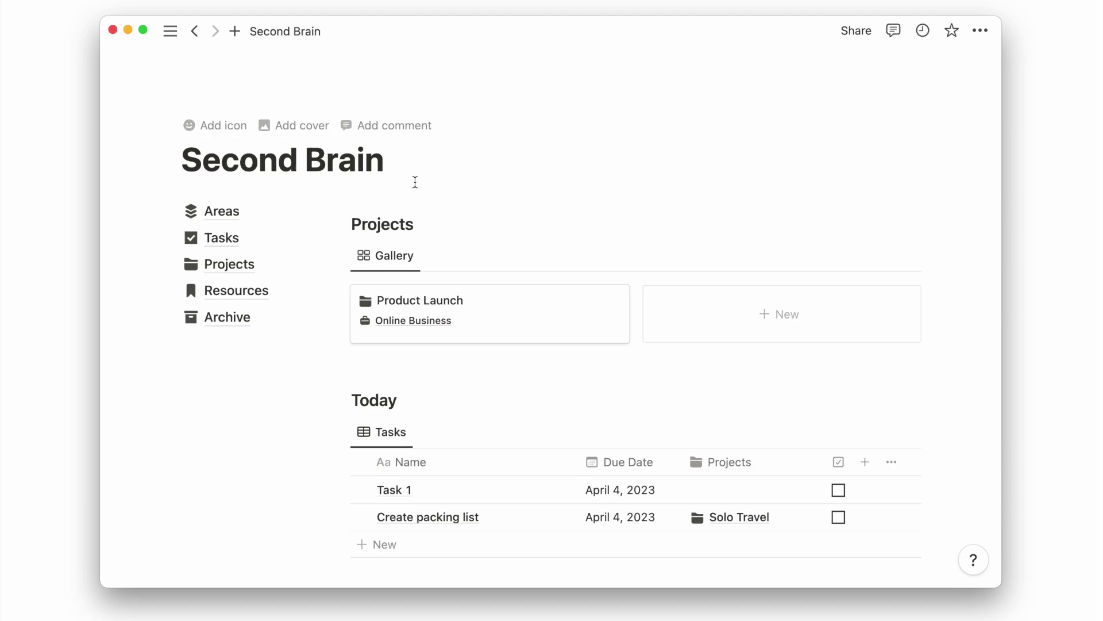
# Create an 'Inbox' sub-page at the top of the links with an inbox tray icon.
pyautogui.click(237, 348)
pyautogui.moveTo(170, 344); pyautogui.dragTo(217, 201)
pyautogui.write('/pa')
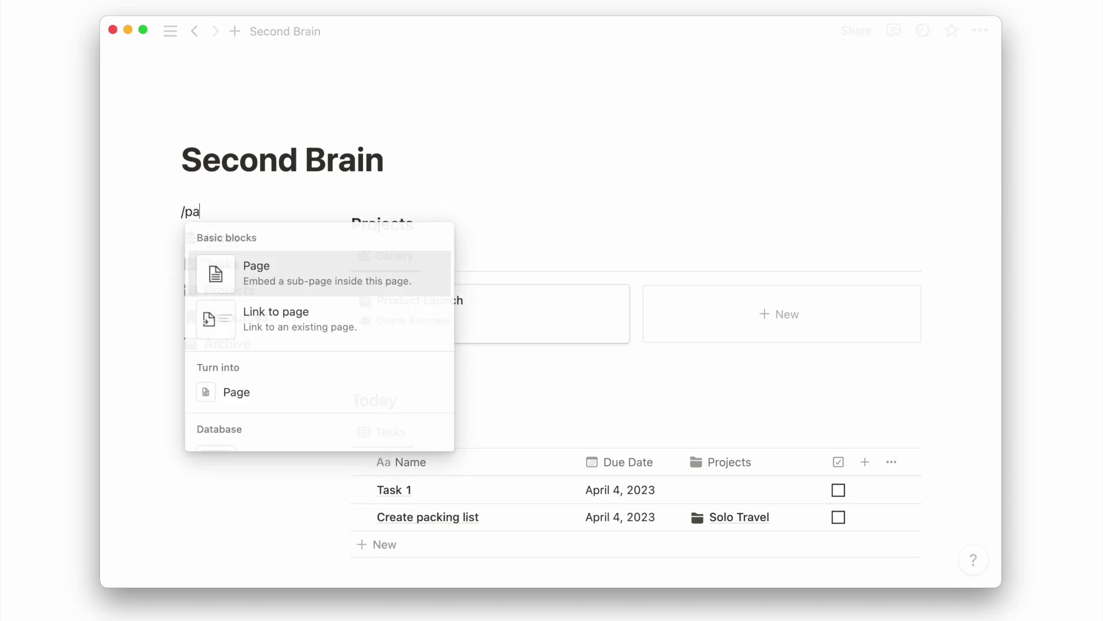
pyautogui.press('Return')
pyautogui.write('Inbox')
pyautogui.click(282, 124)
pyautogui.click(268, 177)
pyautogui.click(199, 211)
pyautogui.write('mail')
pyautogui.click(333, 291)
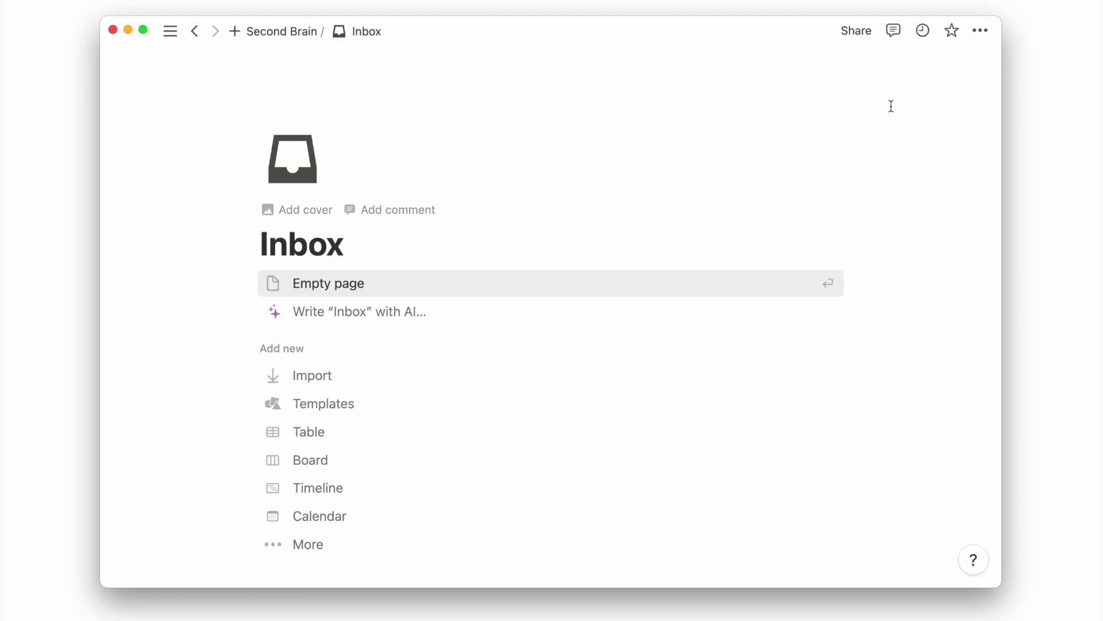
# Paste the Tasks view link into the Inbox page as a linked database.
pyautogui.click(981, 31)
pyautogui.press('Escape')
pyautogui.click(281, 32)
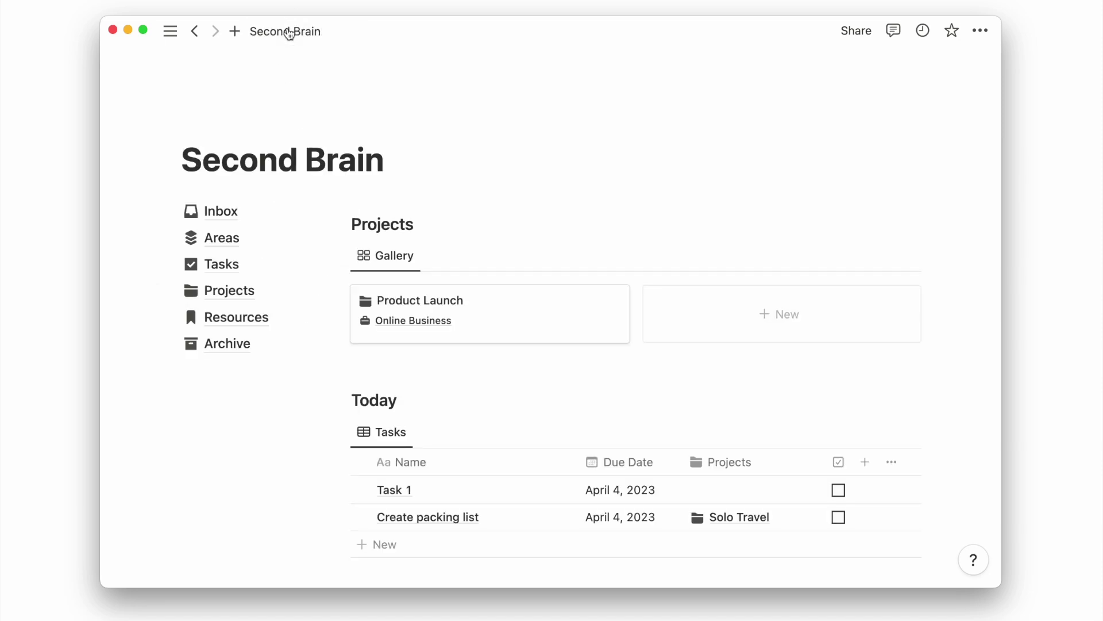
pyautogui.click(341, 432)
pyautogui.click(288, 368)
pyautogui.click(278, 212)
pyautogui.click(249, 281)
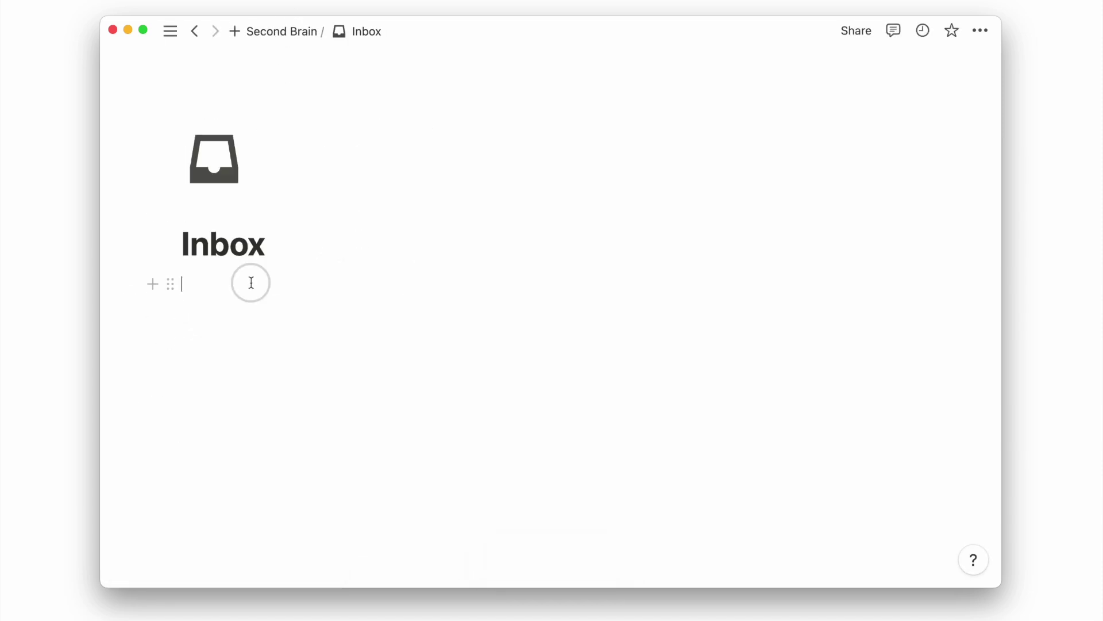
pyautogui.press('super+v')
pyautogui.press('Return')
# Reuse the existing Tasks table view and delete its Due Date filter.
pyautogui.click(713, 191)
pyautogui.click(902, 158)
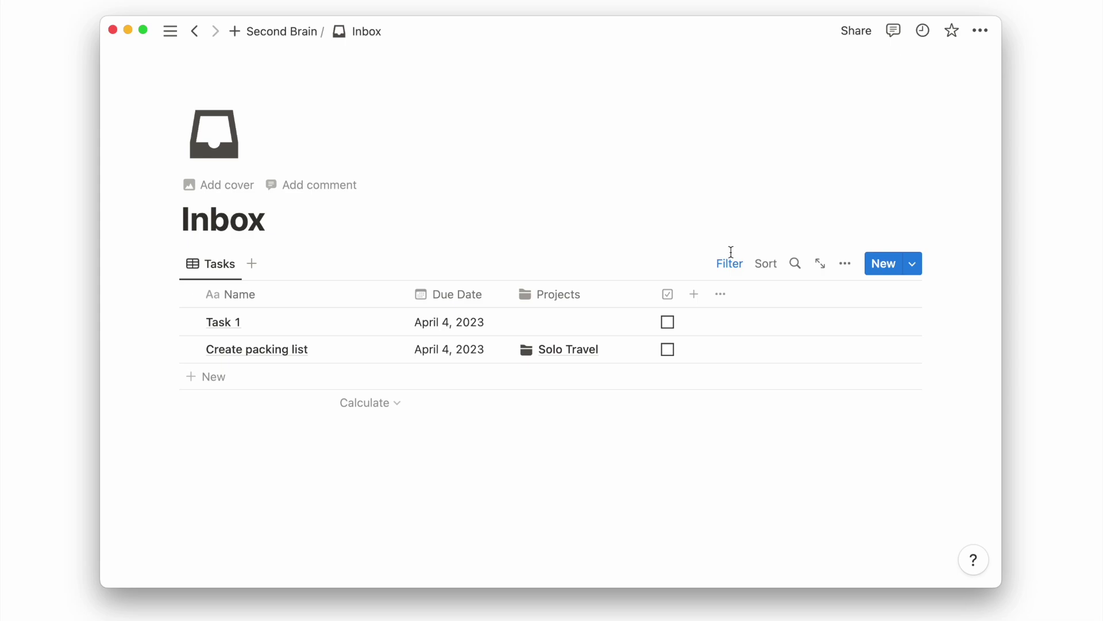
pyautogui.click(730, 260)
pyautogui.click(458, 267)
pyautogui.click(510, 286)
pyautogui.click(560, 296)
pyautogui.scroll(-2, 561, 296)
# Add an advanced filter: Projects is empty Or Due Date.
pyautogui.click(409, 189)
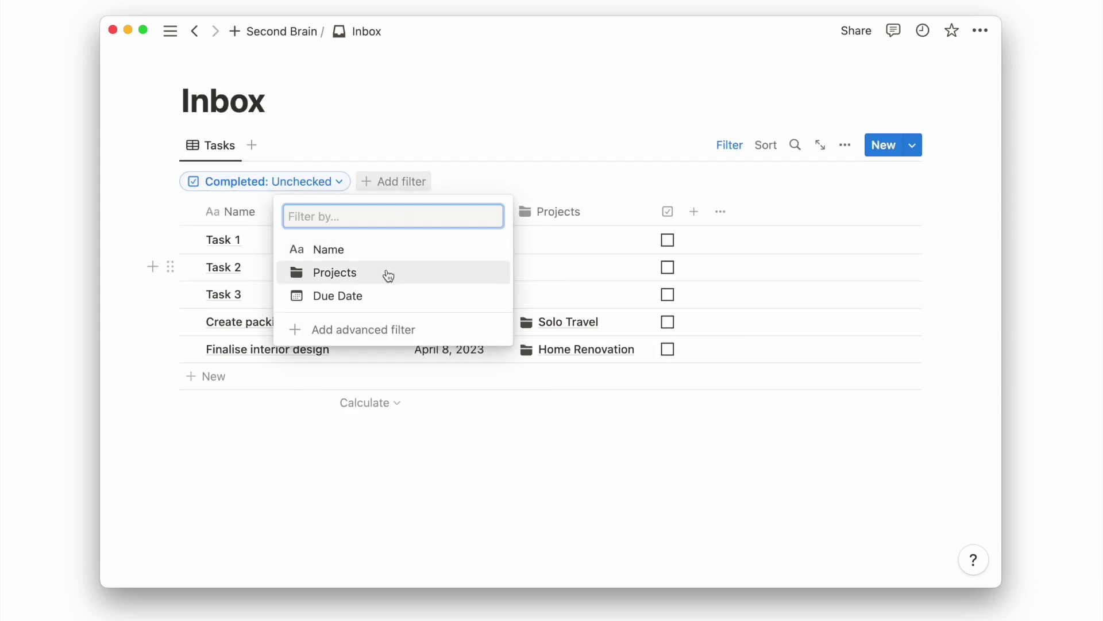
pyautogui.click(386, 275)
pyautogui.click(393, 207)
pyautogui.click(446, 239)
pyautogui.click(492, 205)
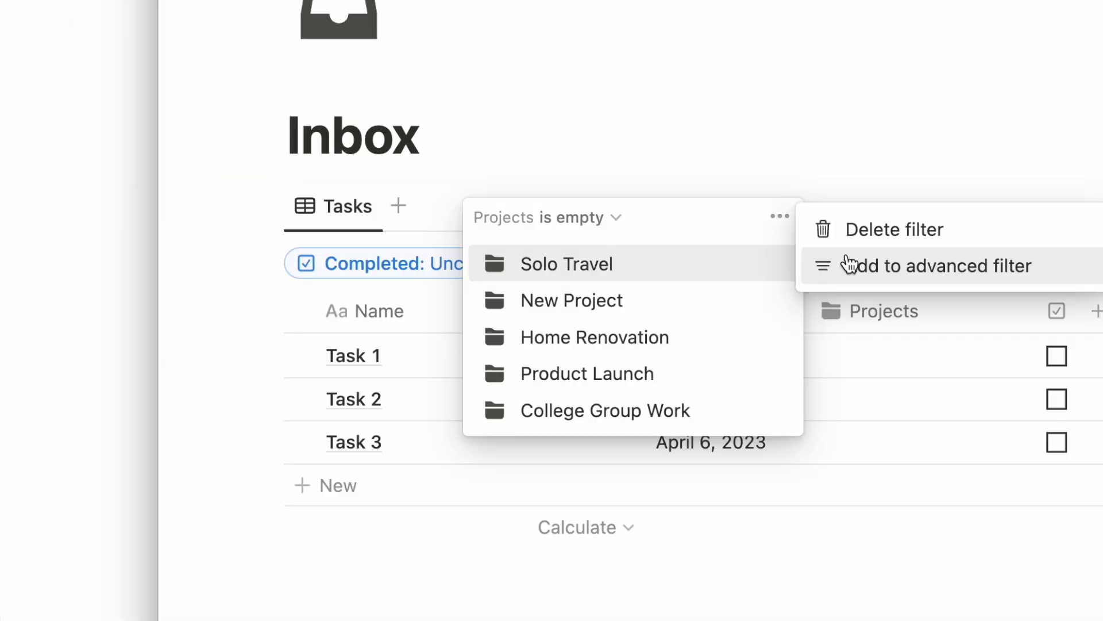
pyautogui.click(533, 237)
pyautogui.click(367, 379)
pyautogui.click(222, 375)
pyautogui.click(224, 440)
pyautogui.click(345, 376)
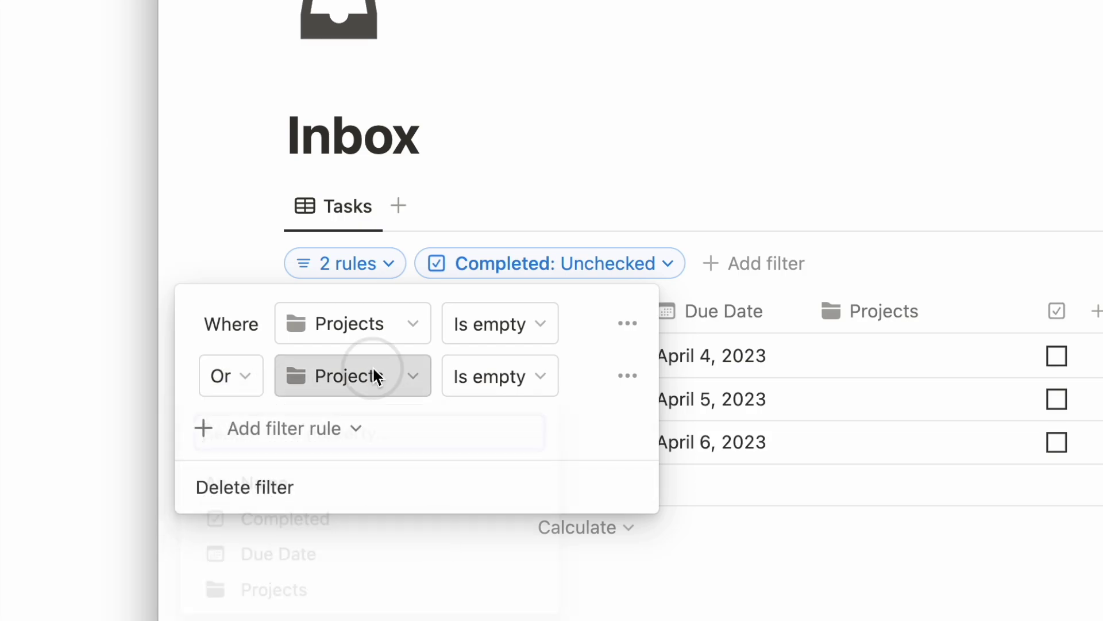
pyautogui.click(348, 559)
pyautogui.click(677, 178)
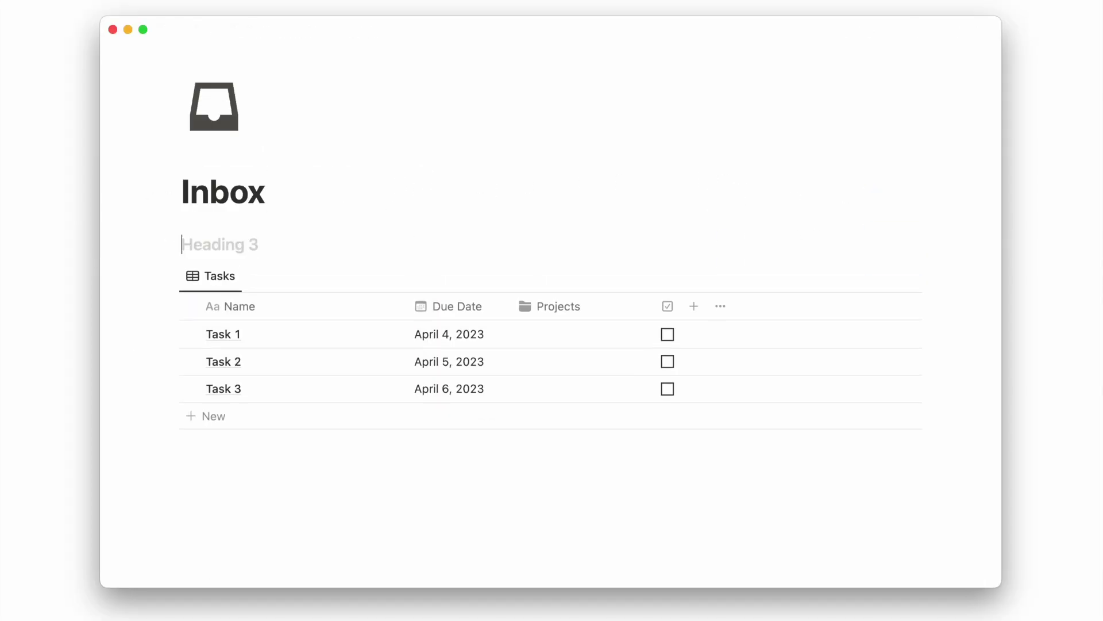
# Paste the Projects gallery link below the Inbox Tasks table as a linked database.
pyautogui.click(282, 31)
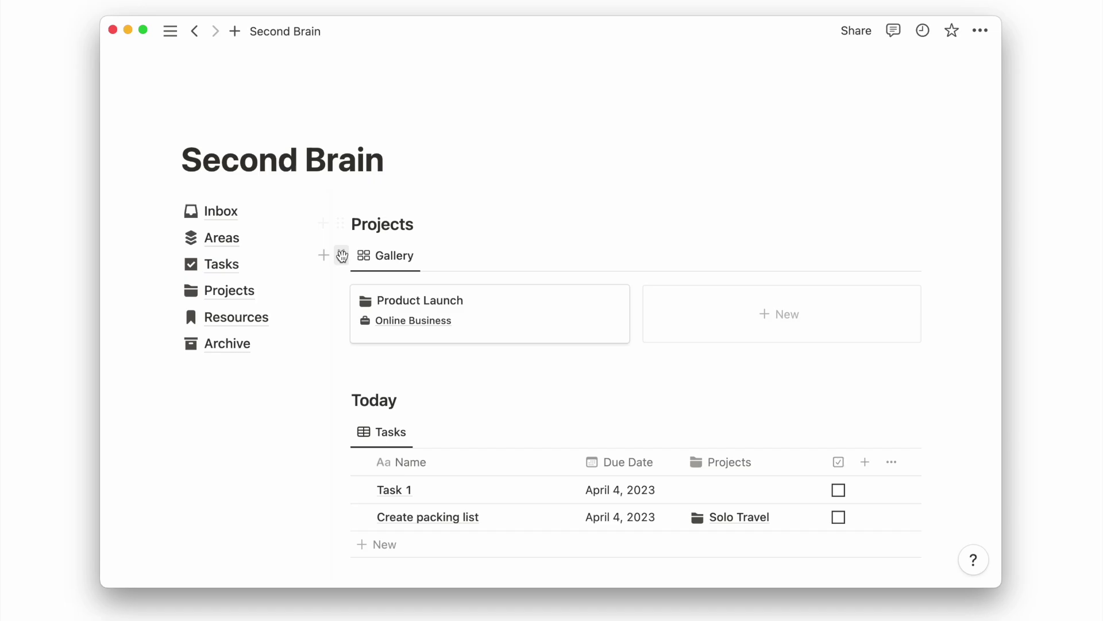
pyautogui.click(342, 256)
pyautogui.click(167, 202)
pyautogui.click(264, 214)
pyautogui.scroll(-2, 266, 234)
pyautogui.click(239, 423)
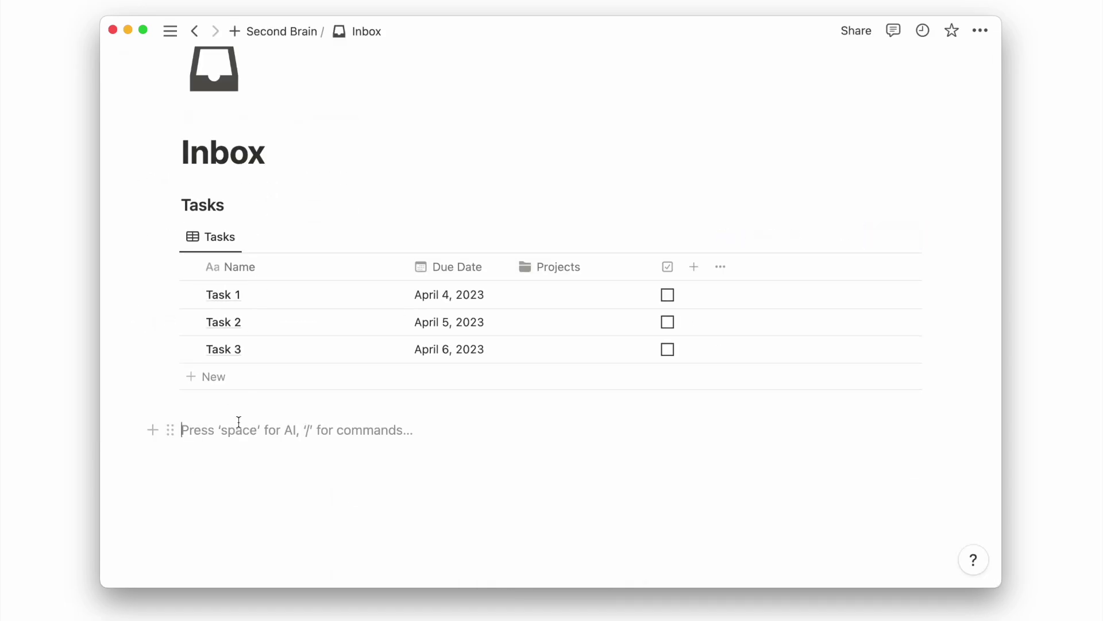
pyautogui.press('super+v')
pyautogui.click(517, 442)
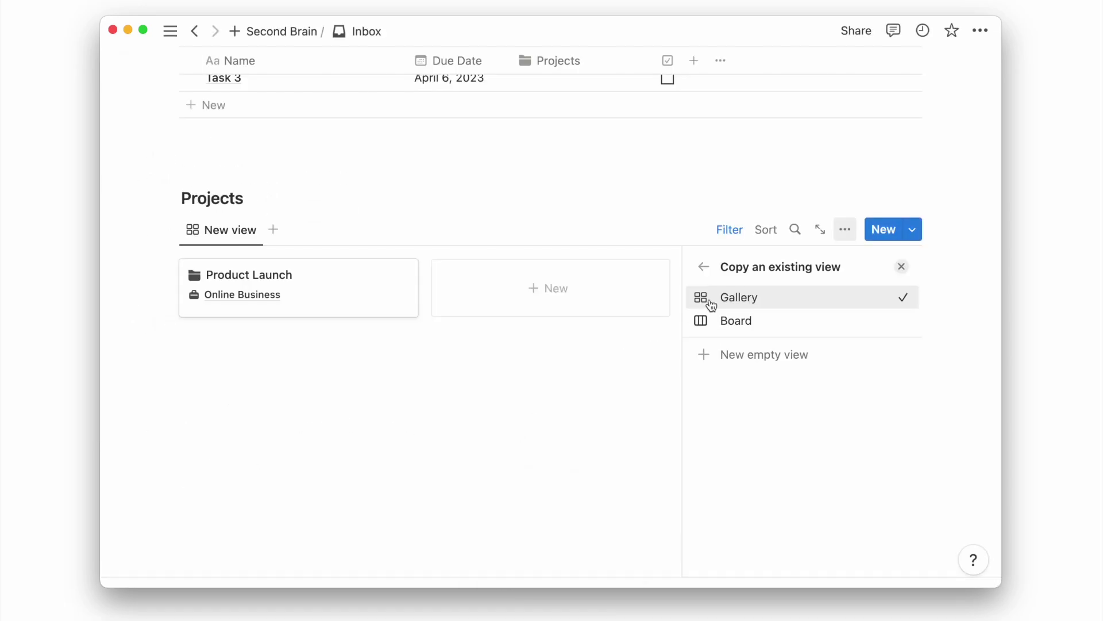
# Reuse the Projects Gallery view and filter its Status to To-do.
pyautogui.click(709, 297)
pyautogui.click(730, 234)
pyautogui.click(460, 266)
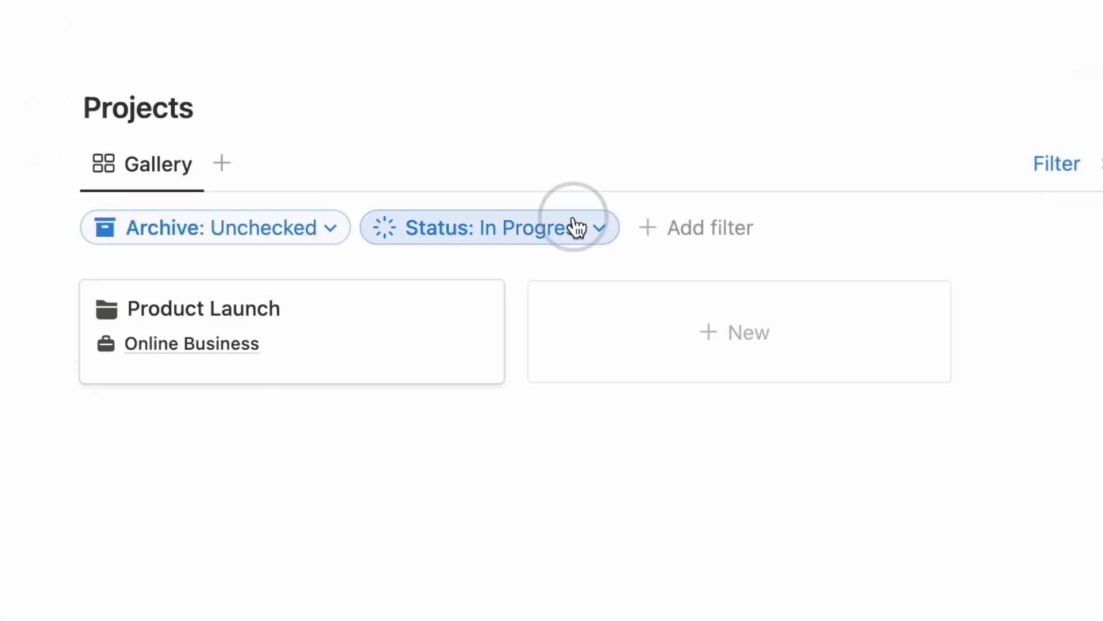
pyautogui.click(432, 321)
pyautogui.click(335, 414)
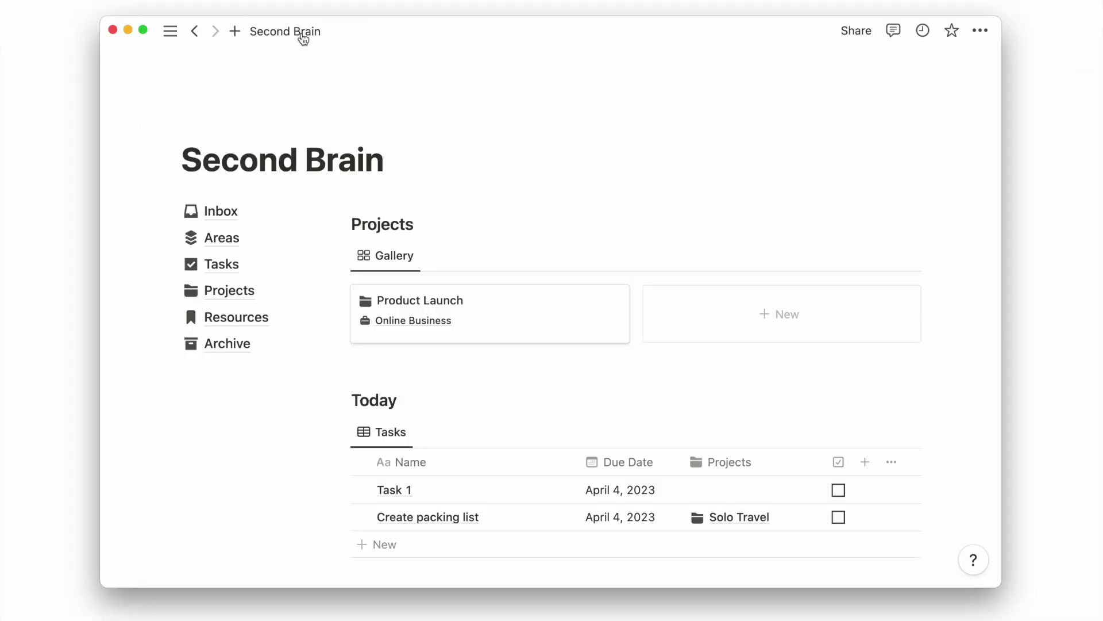
# Copy a link to the Resources view on the Second Brain page.
pyautogui.scroll(-10, 401, 230)
pyautogui.click(340, 354)
pyautogui.click(298, 302)
pyautogui.scroll(10, 298, 307)
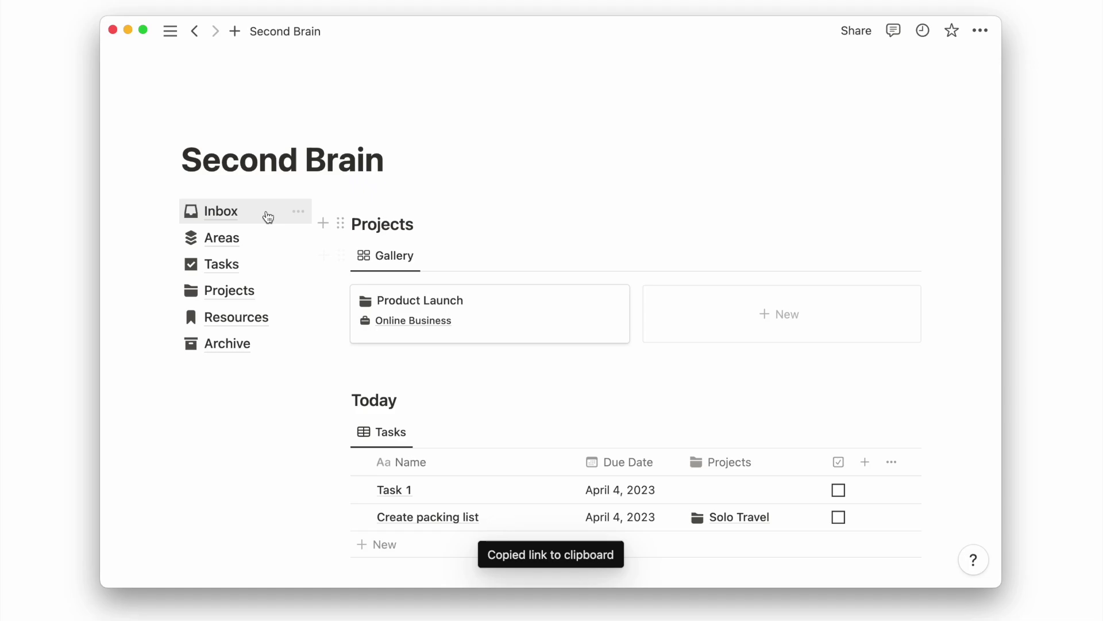
pyautogui.click(266, 216)
# Add a 'Resources' heading below the Projects gallery and paste the Resources link as a linked view.
pyautogui.scroll(-5, 262, 230)
pyautogui.click(244, 429)
pyautogui.press('Return')
pyautogui.write('Resources')
pyautogui.press('Return')
pyautogui.press('super+v')
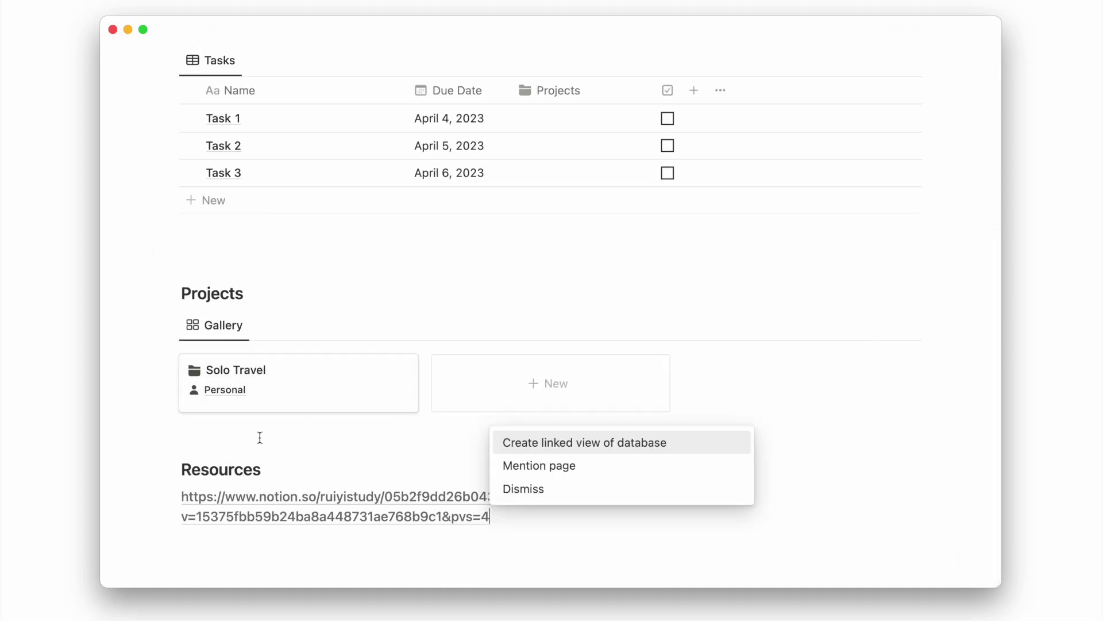
pyautogui.click(566, 441)
# Reuse the Resources view with its Status filter set to To-do, excluding In progress.
pyautogui.click(718, 323)
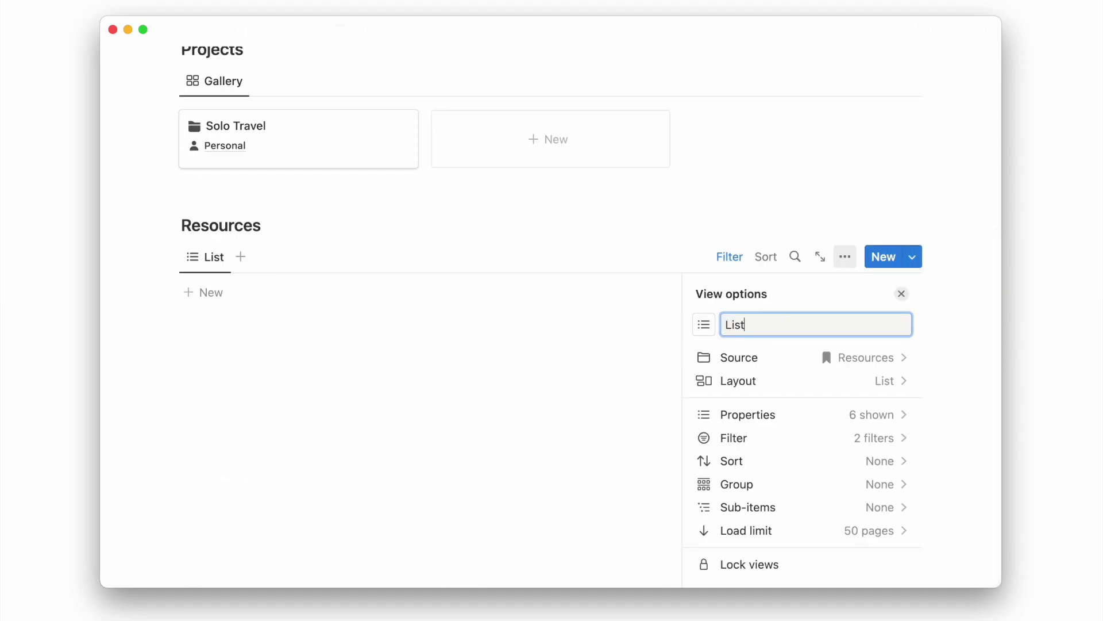
pyautogui.click(902, 293)
pyautogui.click(734, 257)
pyautogui.click(413, 261)
pyautogui.click(368, 306)
pyautogui.click(380, 356)
pyautogui.click(730, 221)
pyautogui.click(730, 222)
pyautogui.scroll(2, 726, 286)
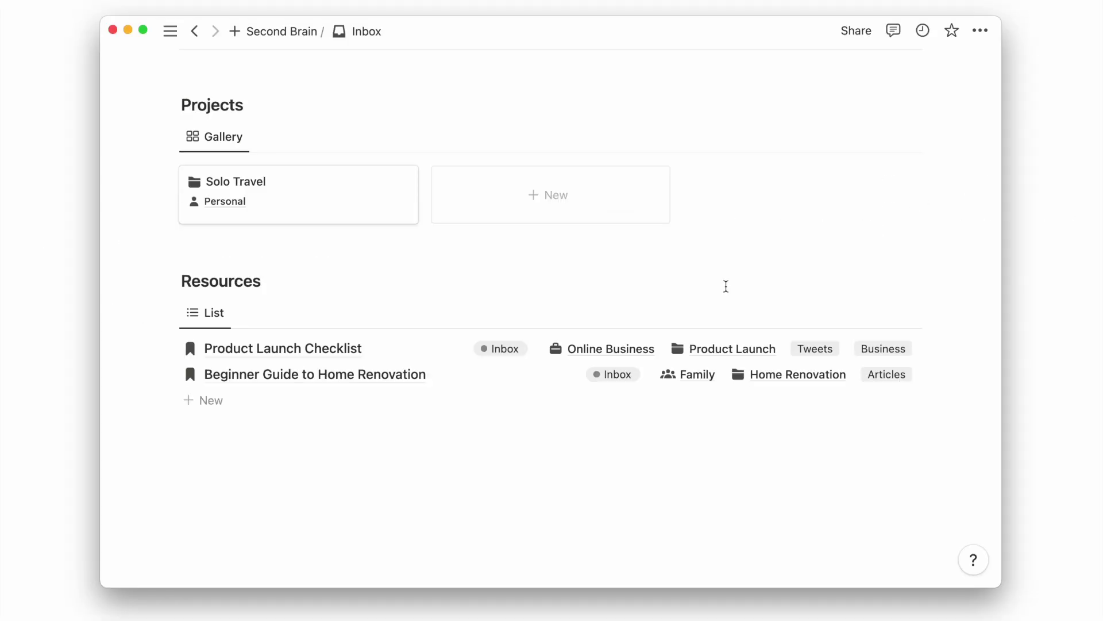
# Make Tasks a toggle heading containing the Tasks table, collapsed.
pyautogui.scroll(8, 726, 286)
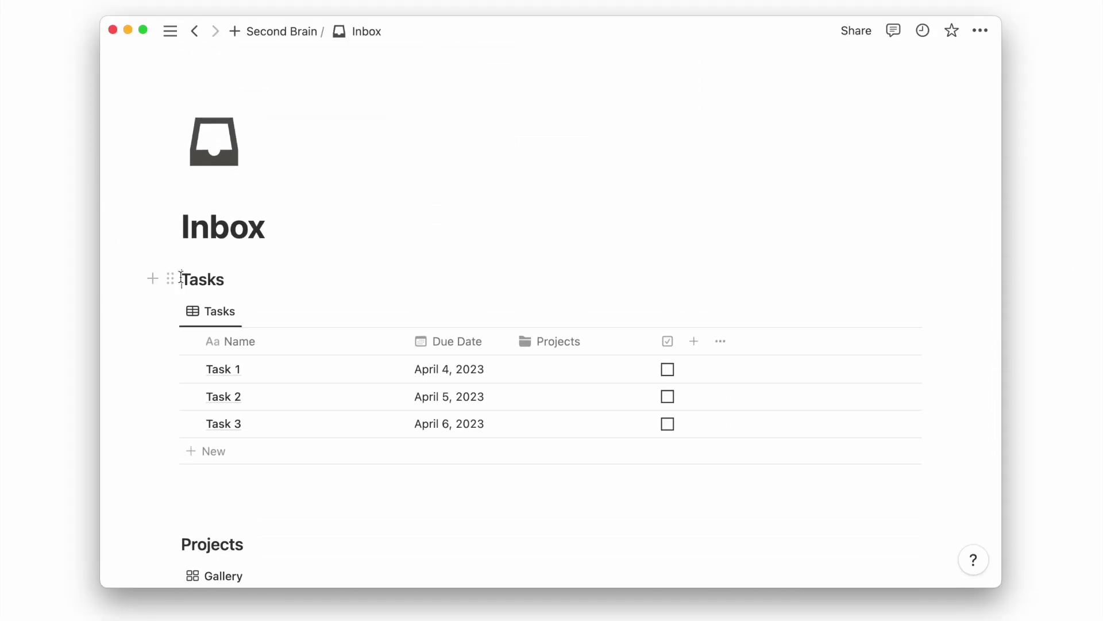
pyautogui.click(181, 279)
pyautogui.write('>')
pyautogui.moveTo(171, 337); pyautogui.dragTo(208, 308)
pyautogui.click(190, 279)
# Make Projects and Resources collapsed toggle headings containing their gallery and list.
pyautogui.scroll(-2, 189, 266)
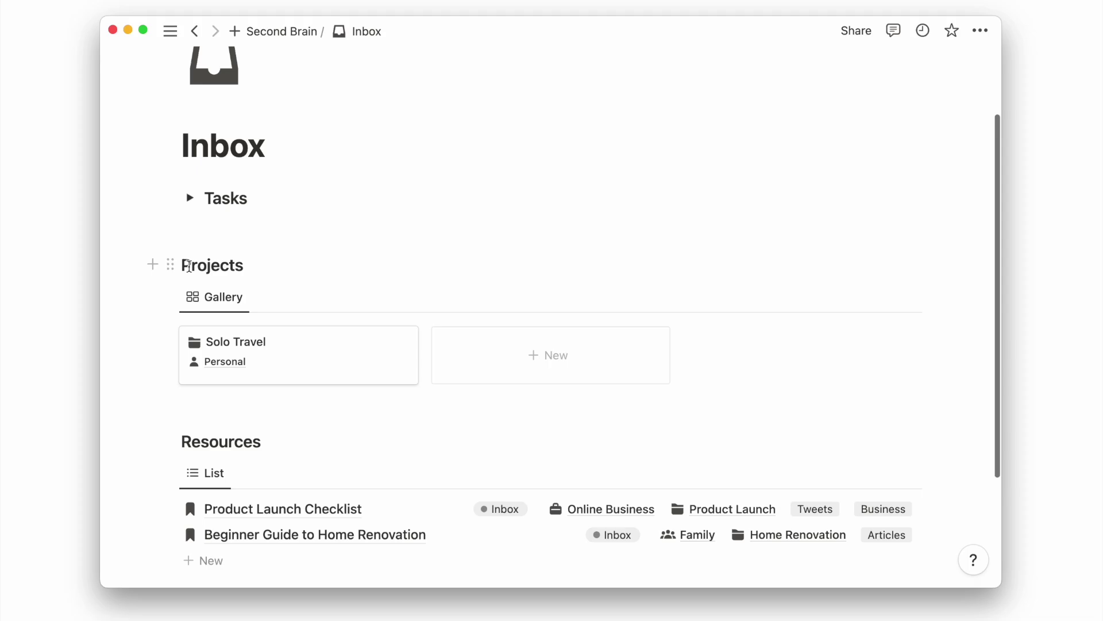
pyautogui.moveTo(143, 322); pyautogui.dragTo(175, 294)
pyautogui.click(191, 265)
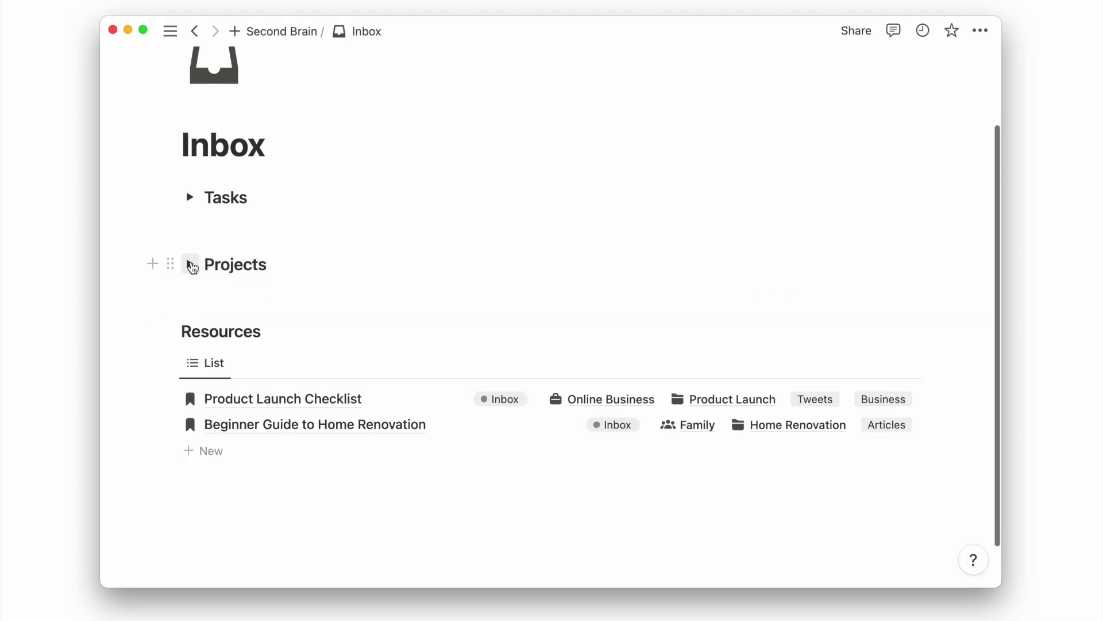
pyautogui.write('>')
pyautogui.moveTo(177, 357); pyautogui.dragTo(184, 296)
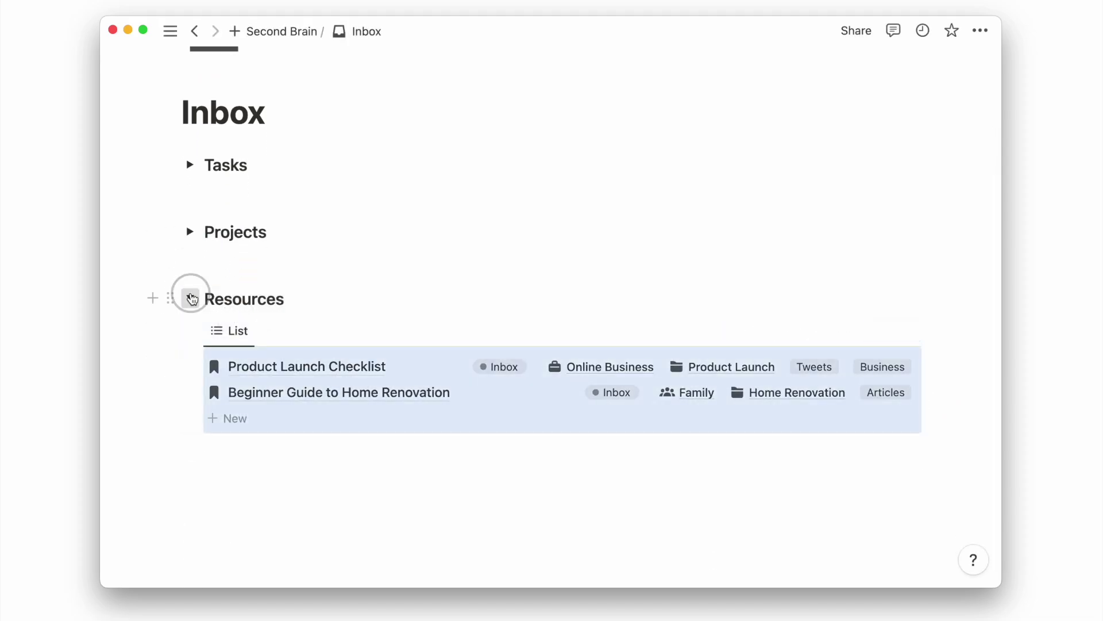
pyautogui.click(188, 297)
# Delete the empty lines under Tasks and Projects and check each toggle opens and closes.
pyautogui.click(194, 194)
pyautogui.press('BackSpace')
pyautogui.click(167, 297)
pyautogui.press('BackSpace')
pyautogui.click(117, 172)
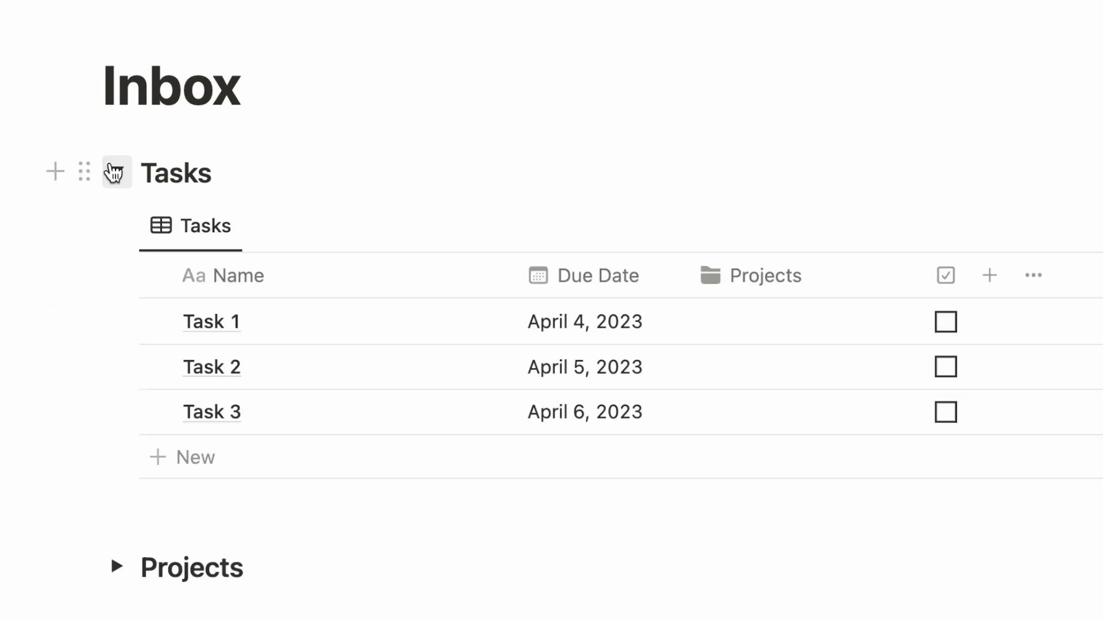
pyautogui.click(115, 174)
pyautogui.click(116, 239)
pyautogui.click(117, 239)
pyautogui.click(116, 306)
pyautogui.click(117, 305)
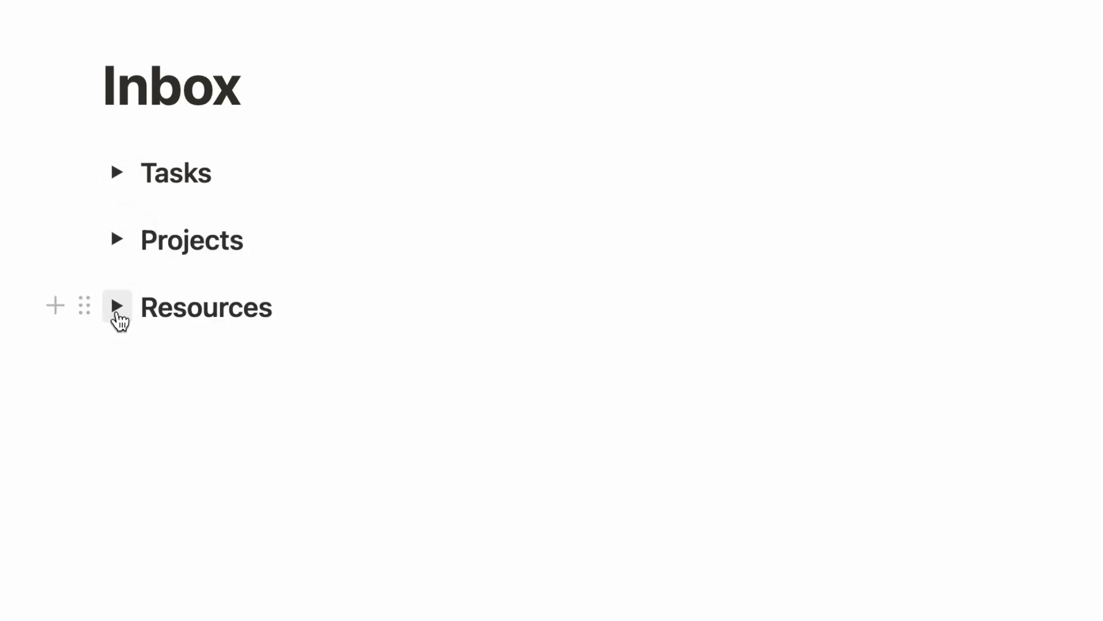
pyautogui.click(285, 38)
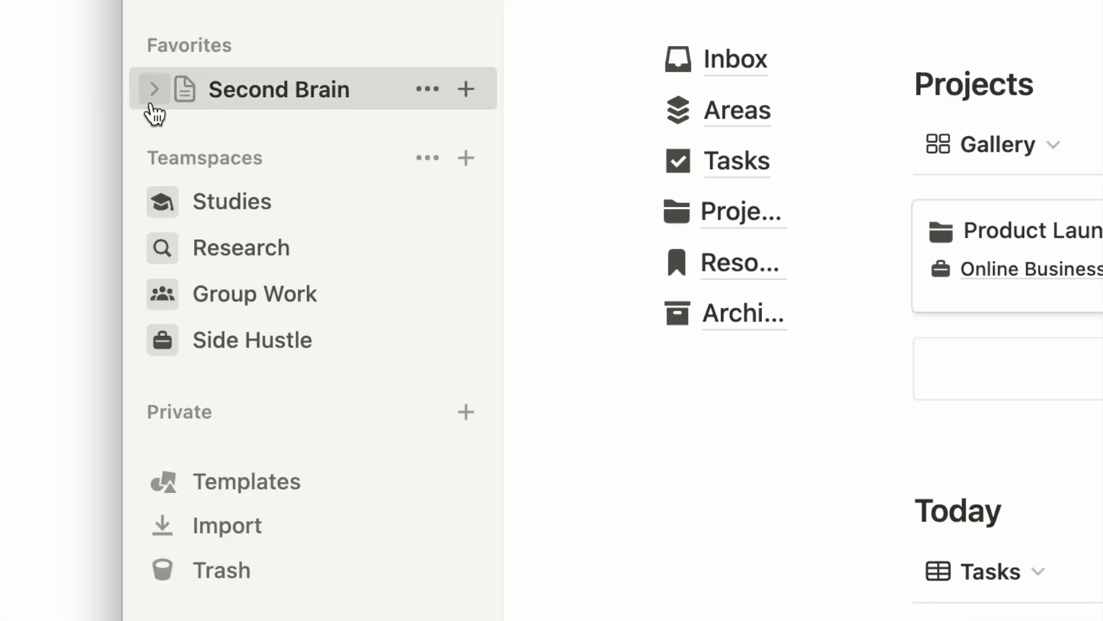
# Browse the Second Brain subpages and open the View of Projects page.
pyautogui.click(153, 96)
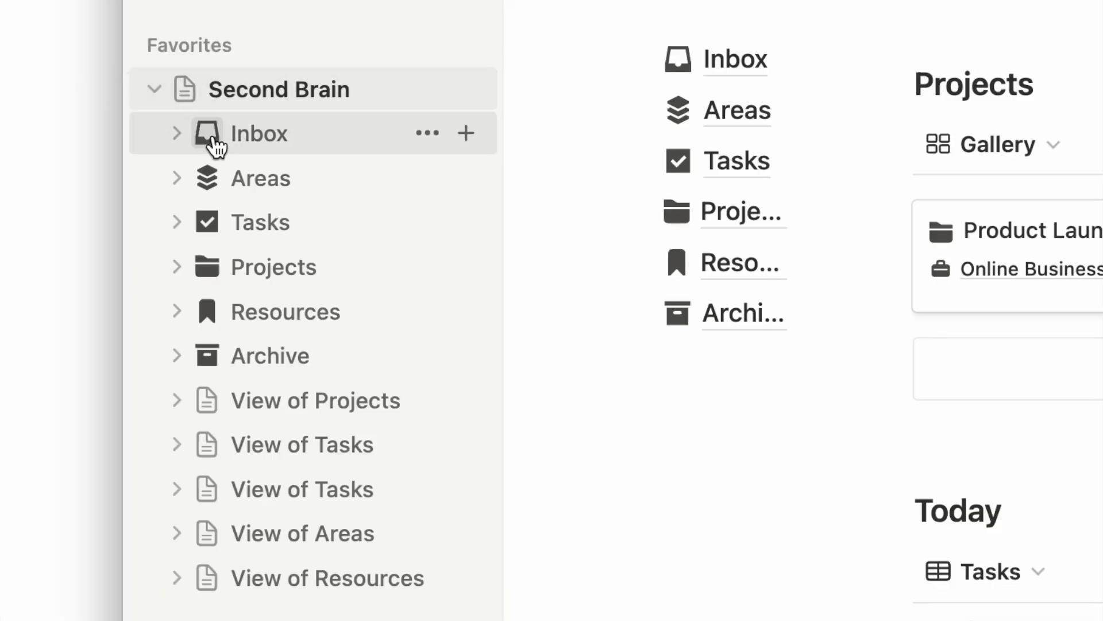
pyautogui.click(276, 220)
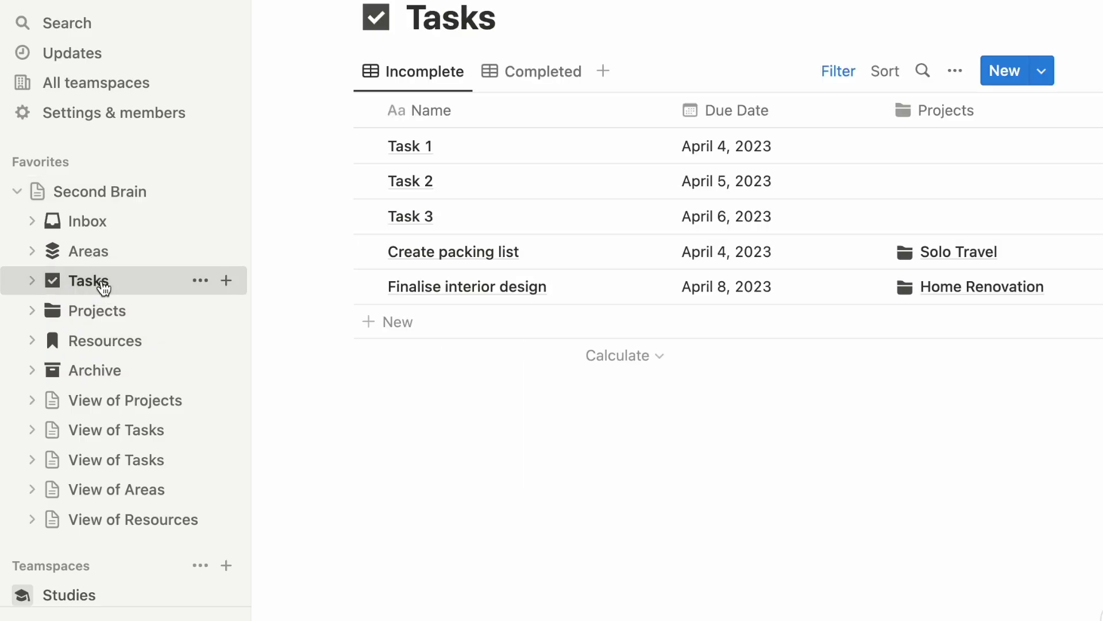
pyautogui.click(284, 270)
pyautogui.click(109, 342)
pyautogui.click(111, 369)
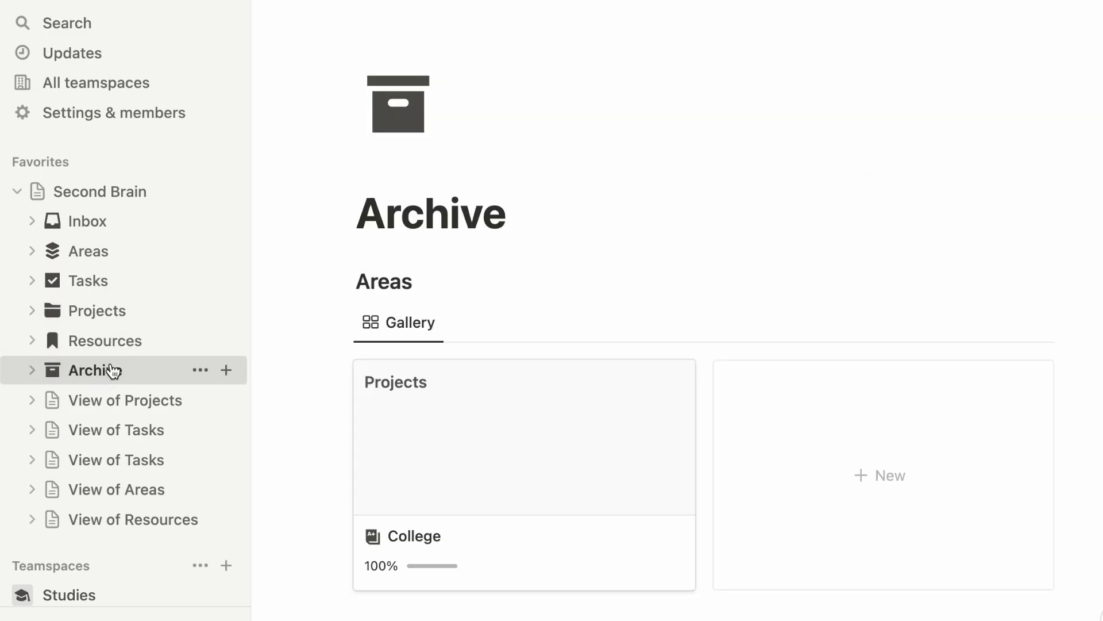
pyautogui.click(112, 401)
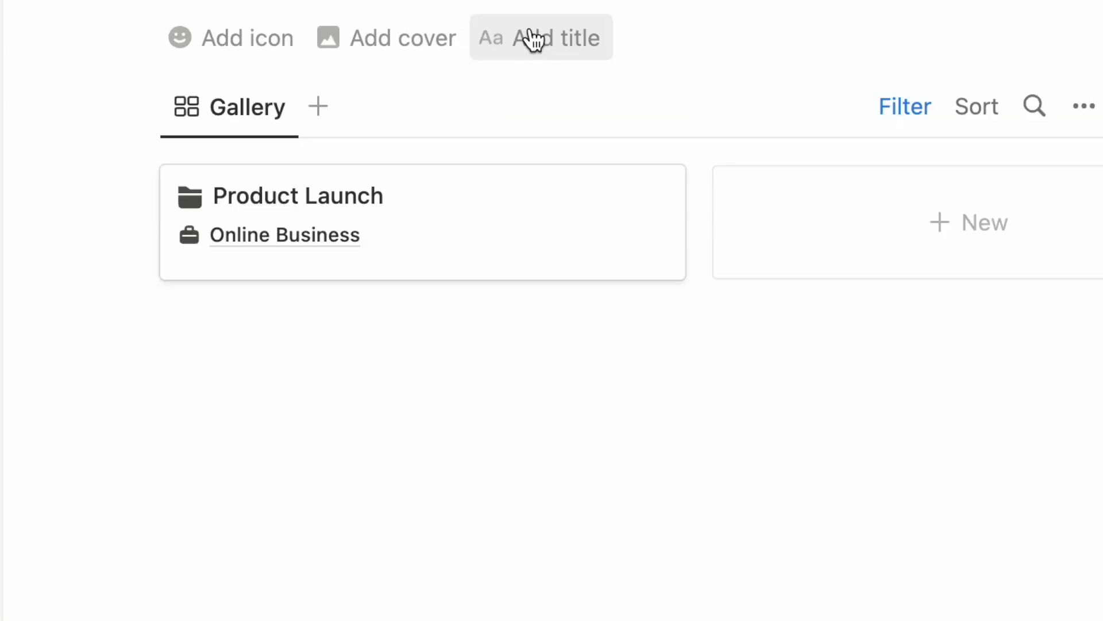
# Title the page 'In Progress' and set the folder icon found by searching 'fol'.
pyautogui.click(532, 38)
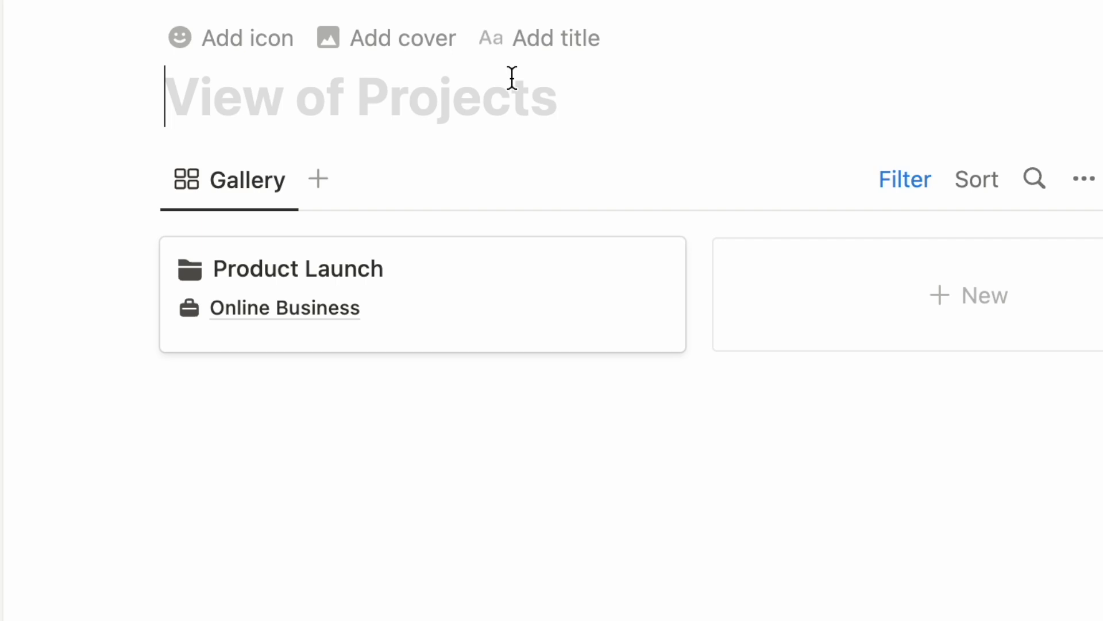
pyautogui.write('In Progress')
pyautogui.click(247, 38)
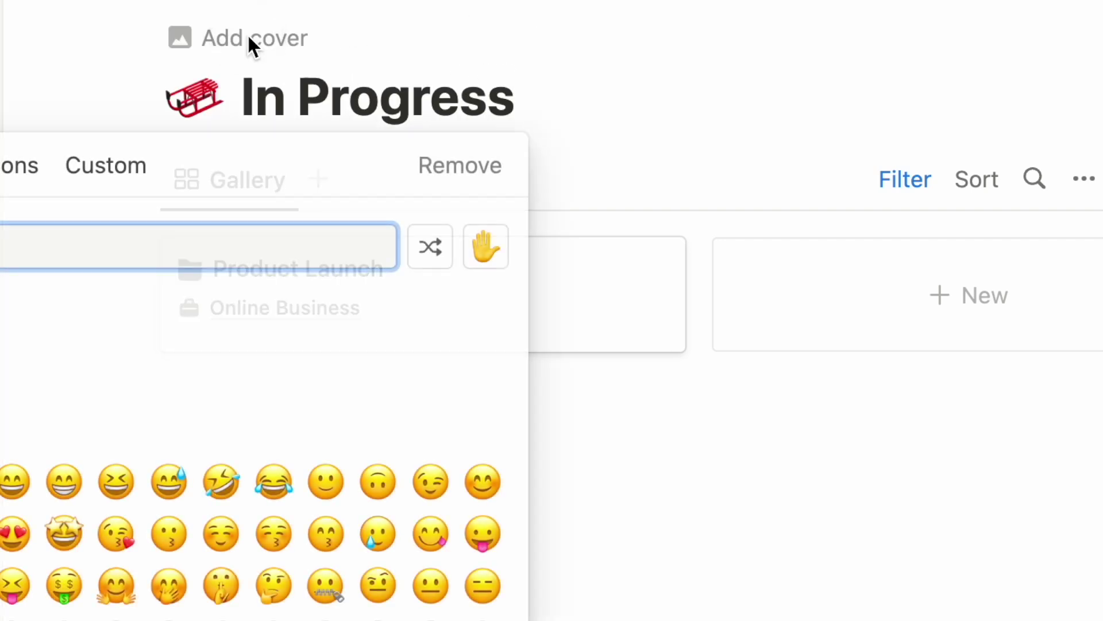
pyautogui.click(19, 167)
pyautogui.write('fol')
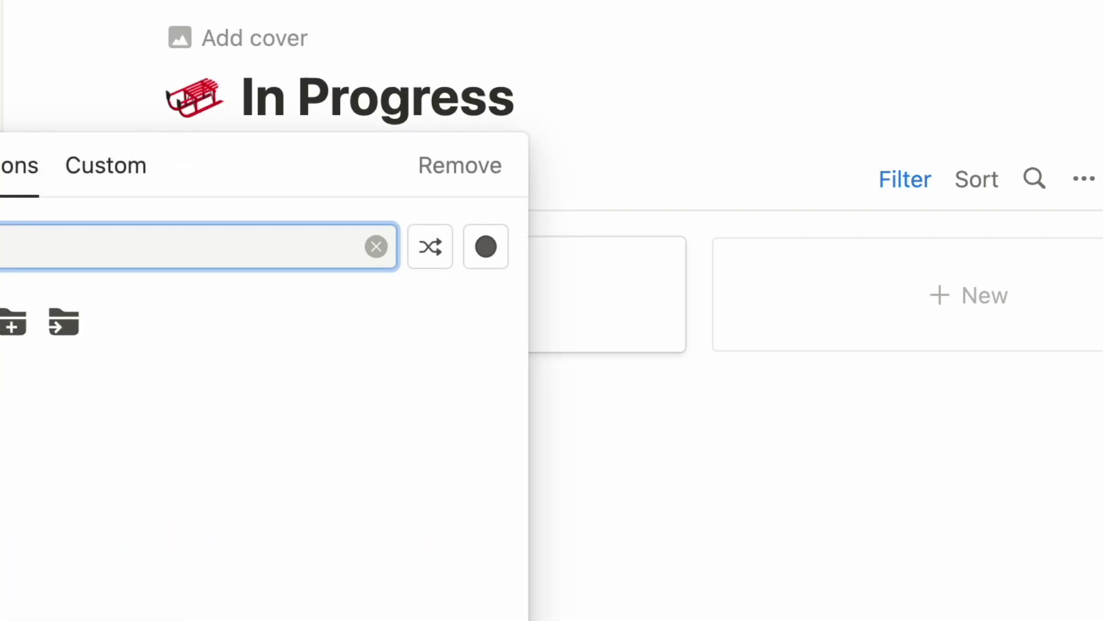
pyautogui.press('Return')
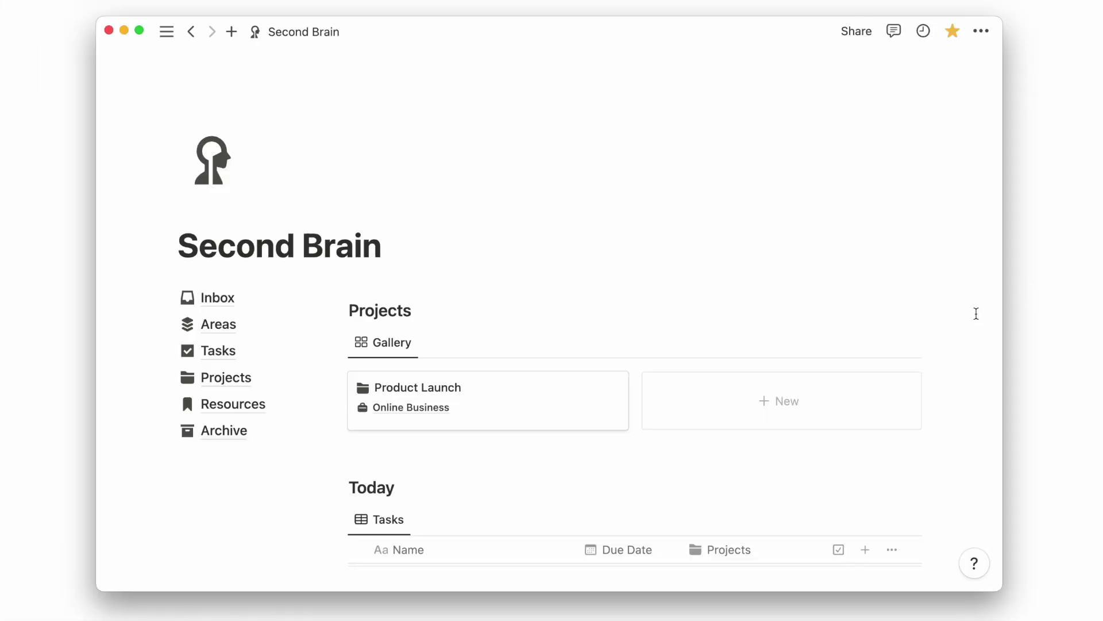
pyautogui.scroll(-5, 976, 313)
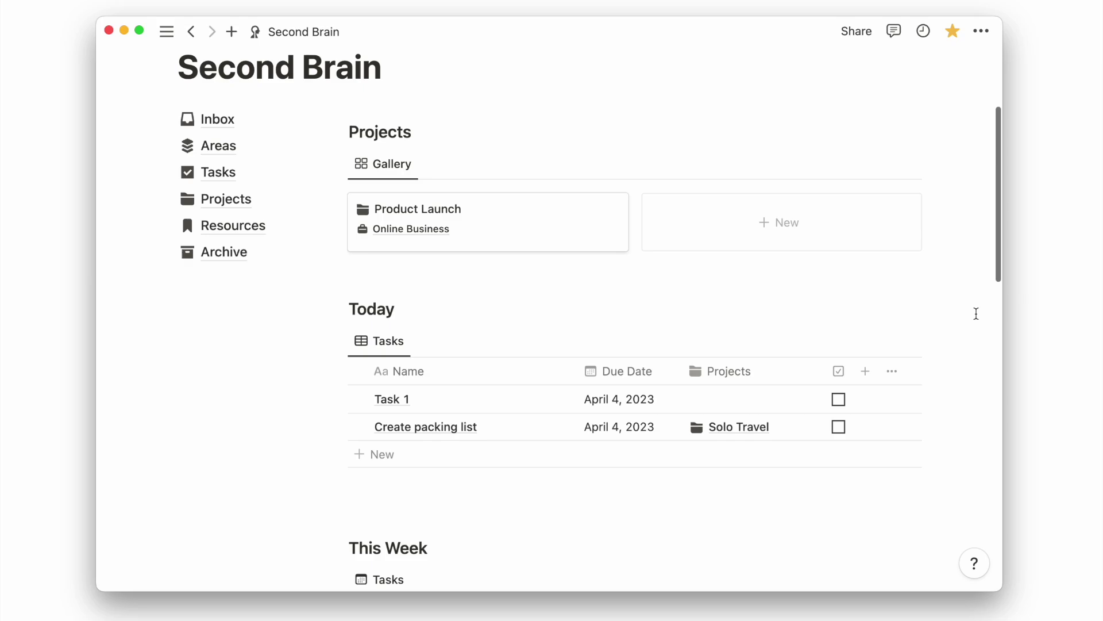
pyautogui.scroll(-5, 976, 313)
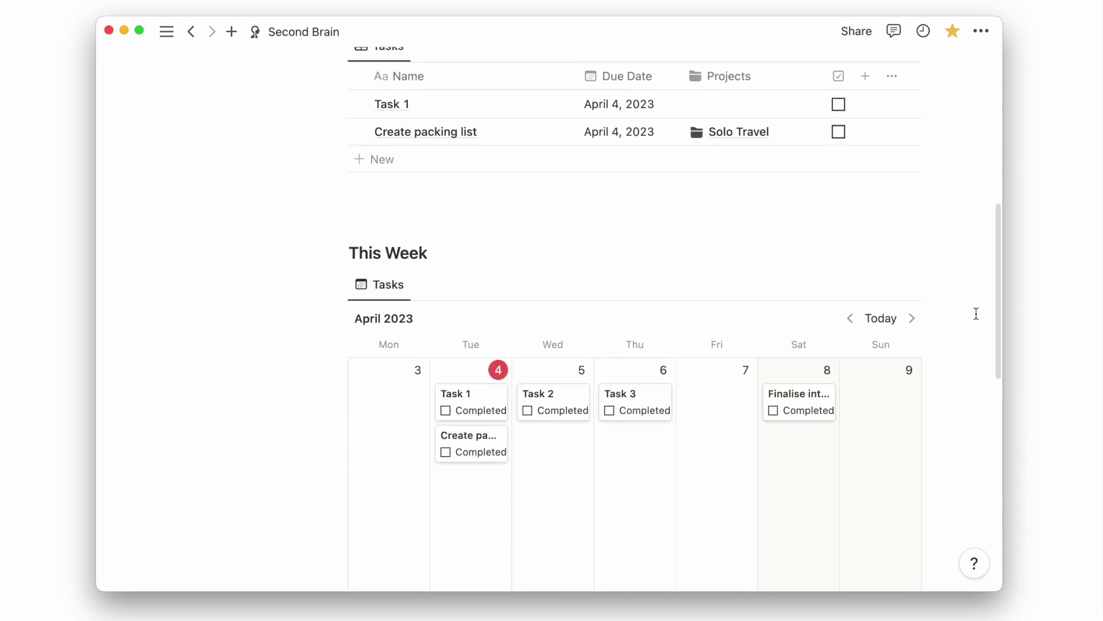
pyautogui.scroll(-10, 976, 313)
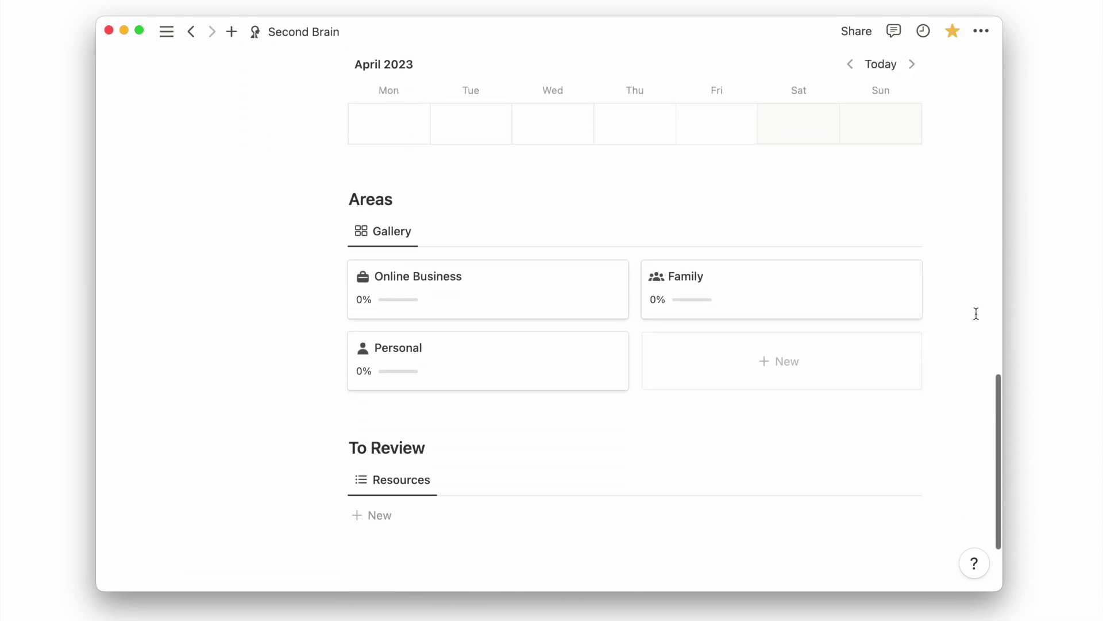
pyautogui.scroll(-3, 976, 314)
pyautogui.scroll(15, 976, 313)
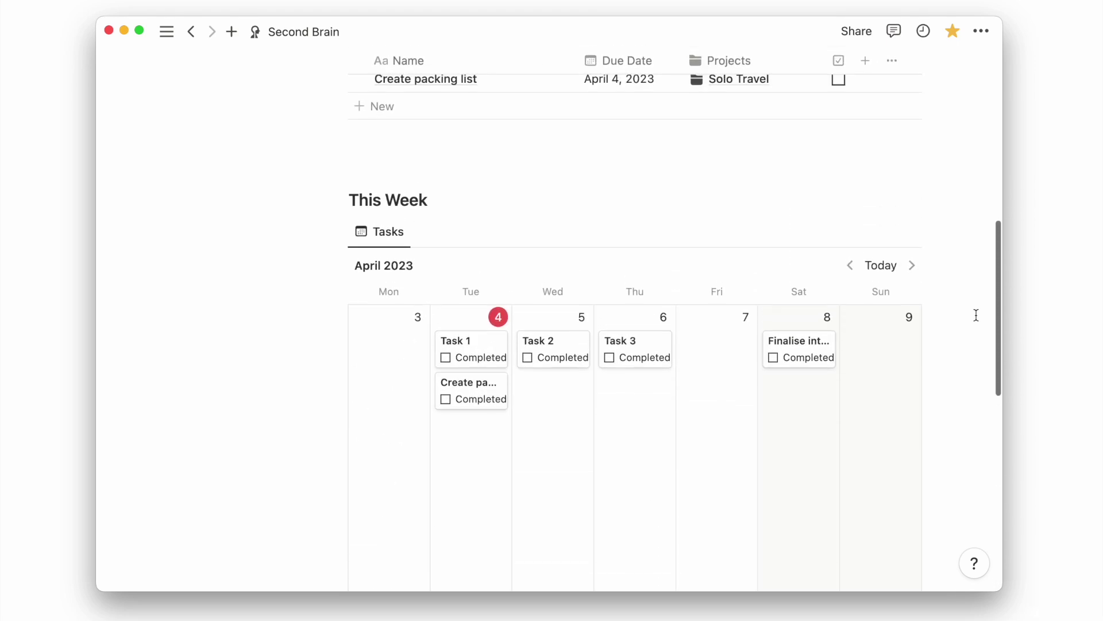
pyautogui.scroll(4, 976, 342)
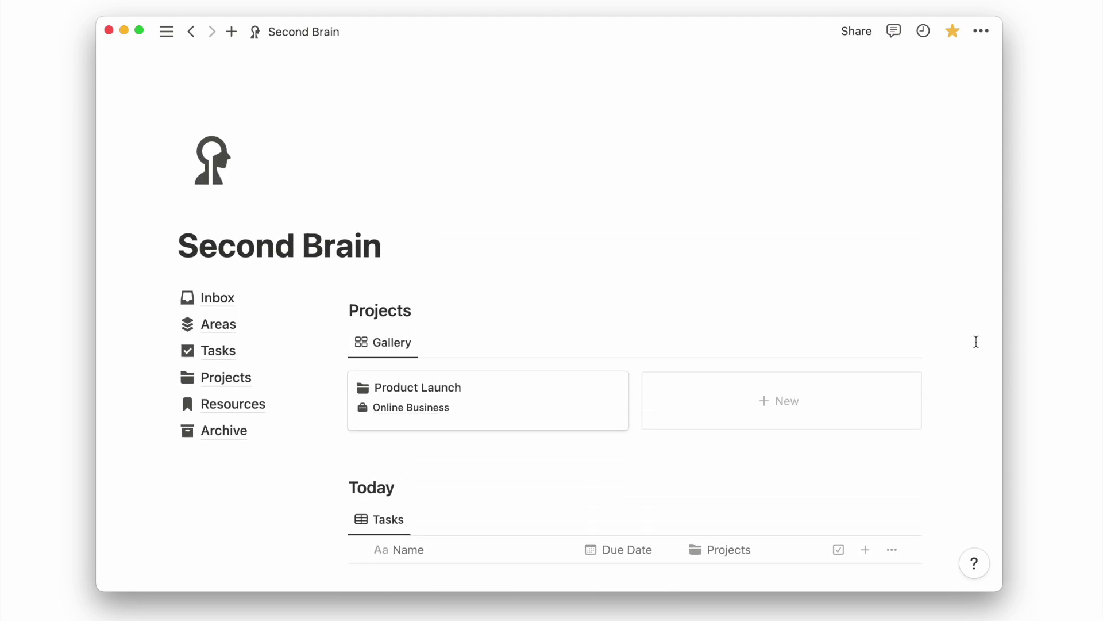